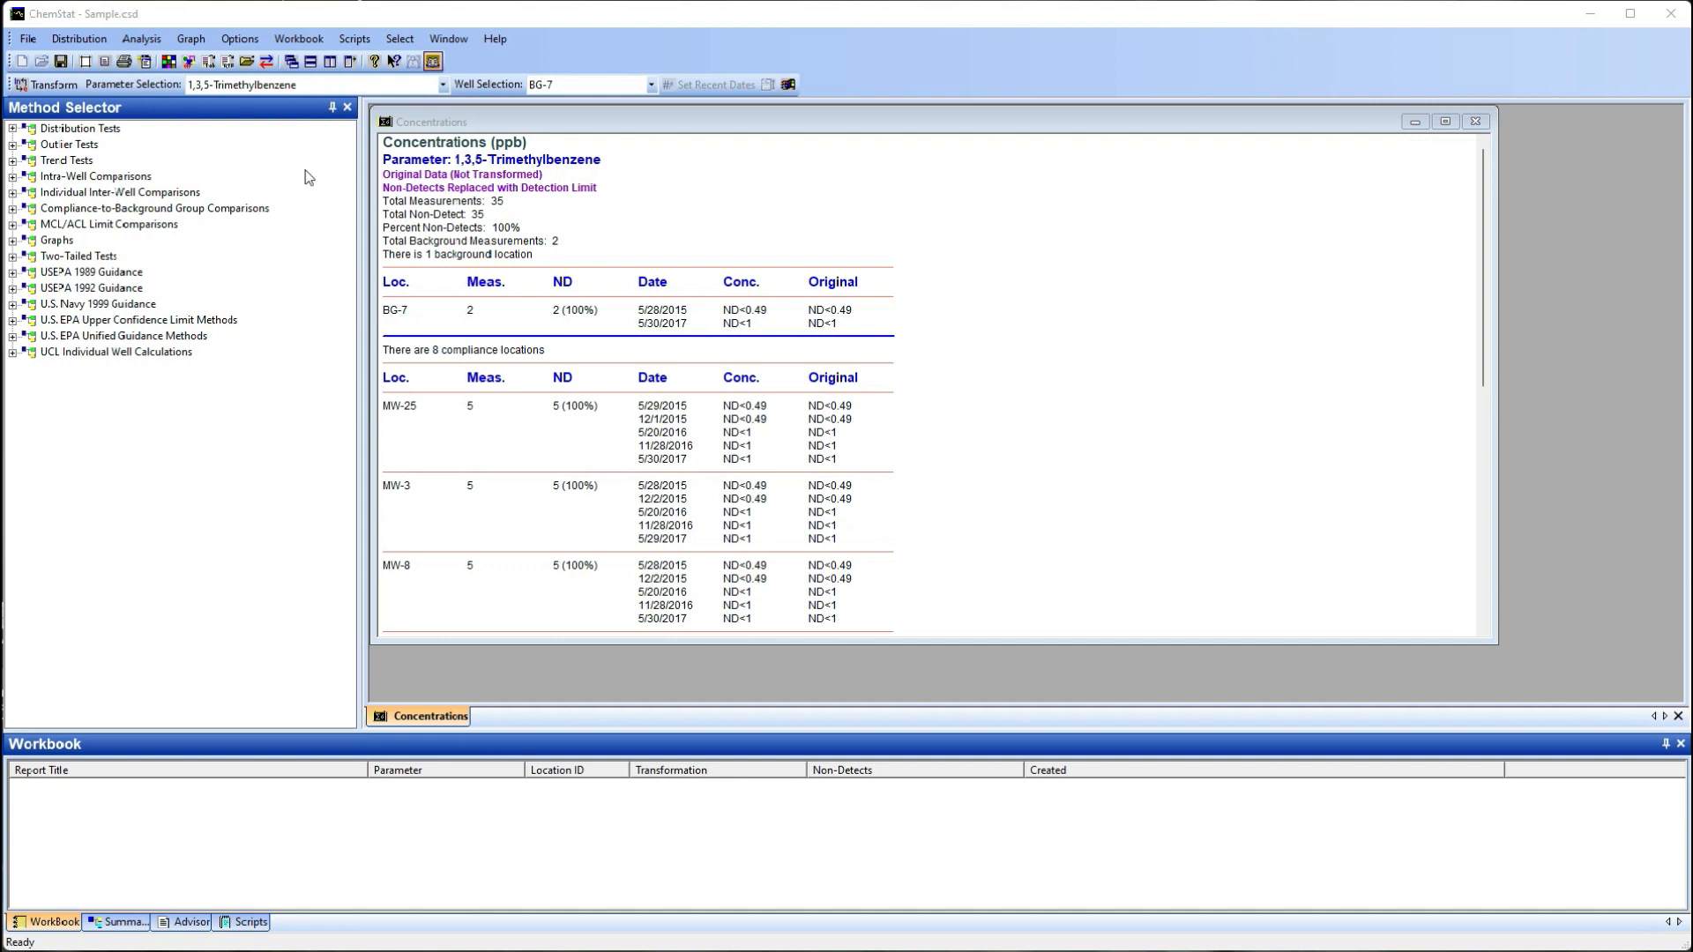
Undock the Workbook into a separate window and switch between it and the Concentrations report
click(299, 39)
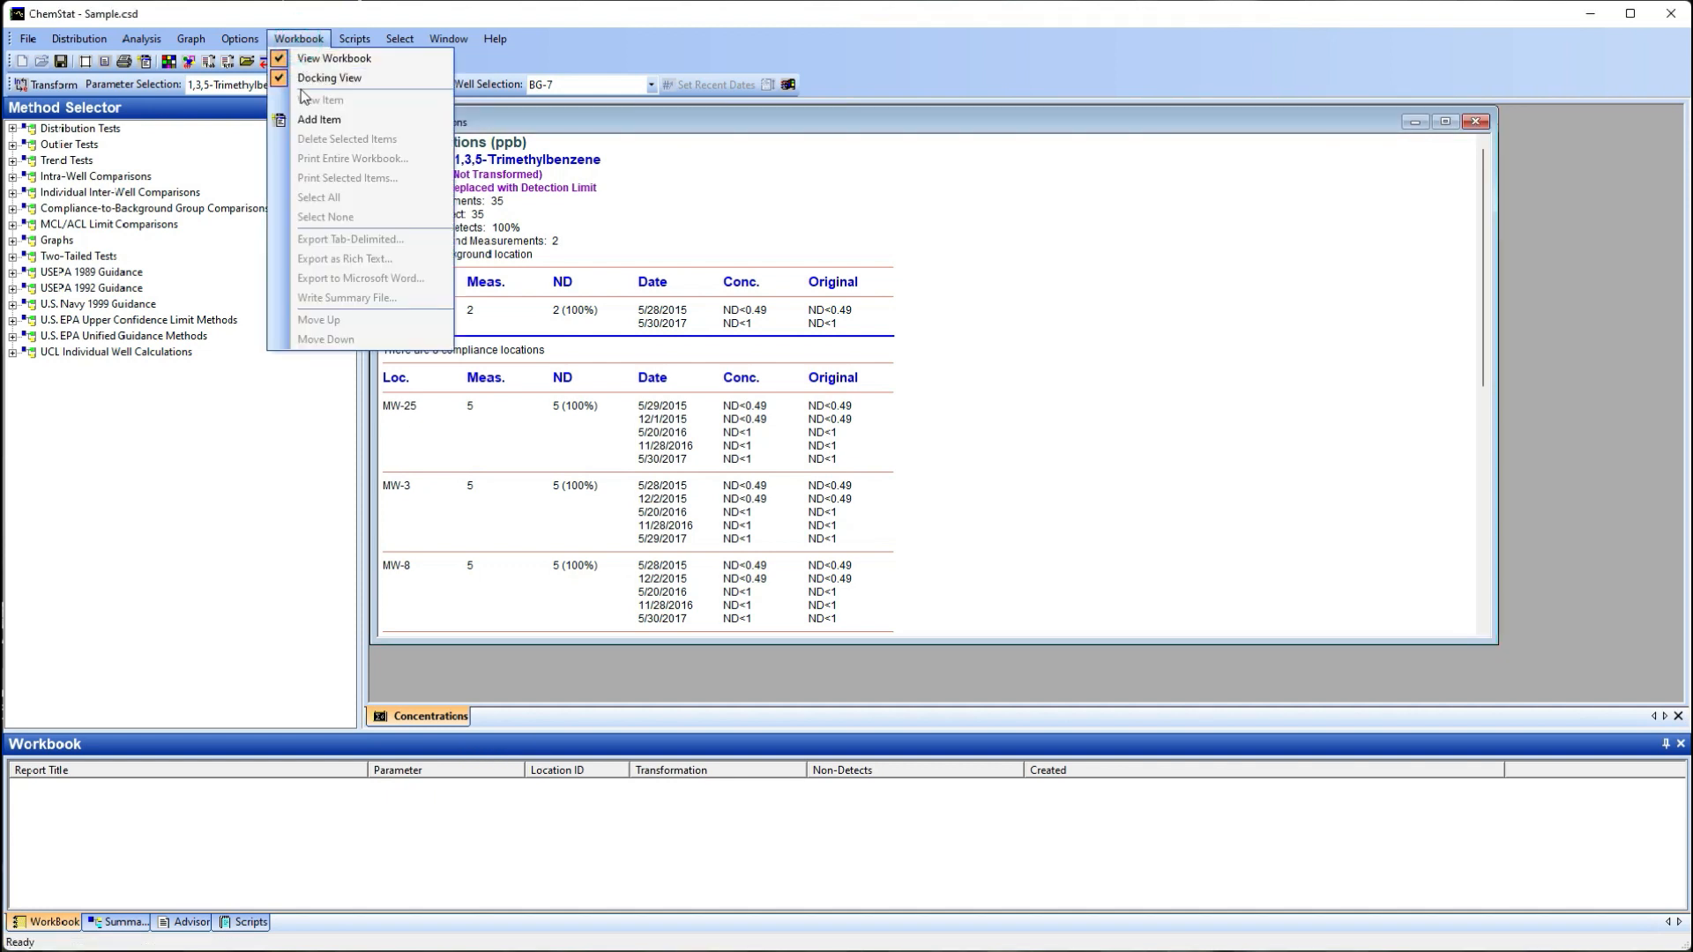
click(304, 79)
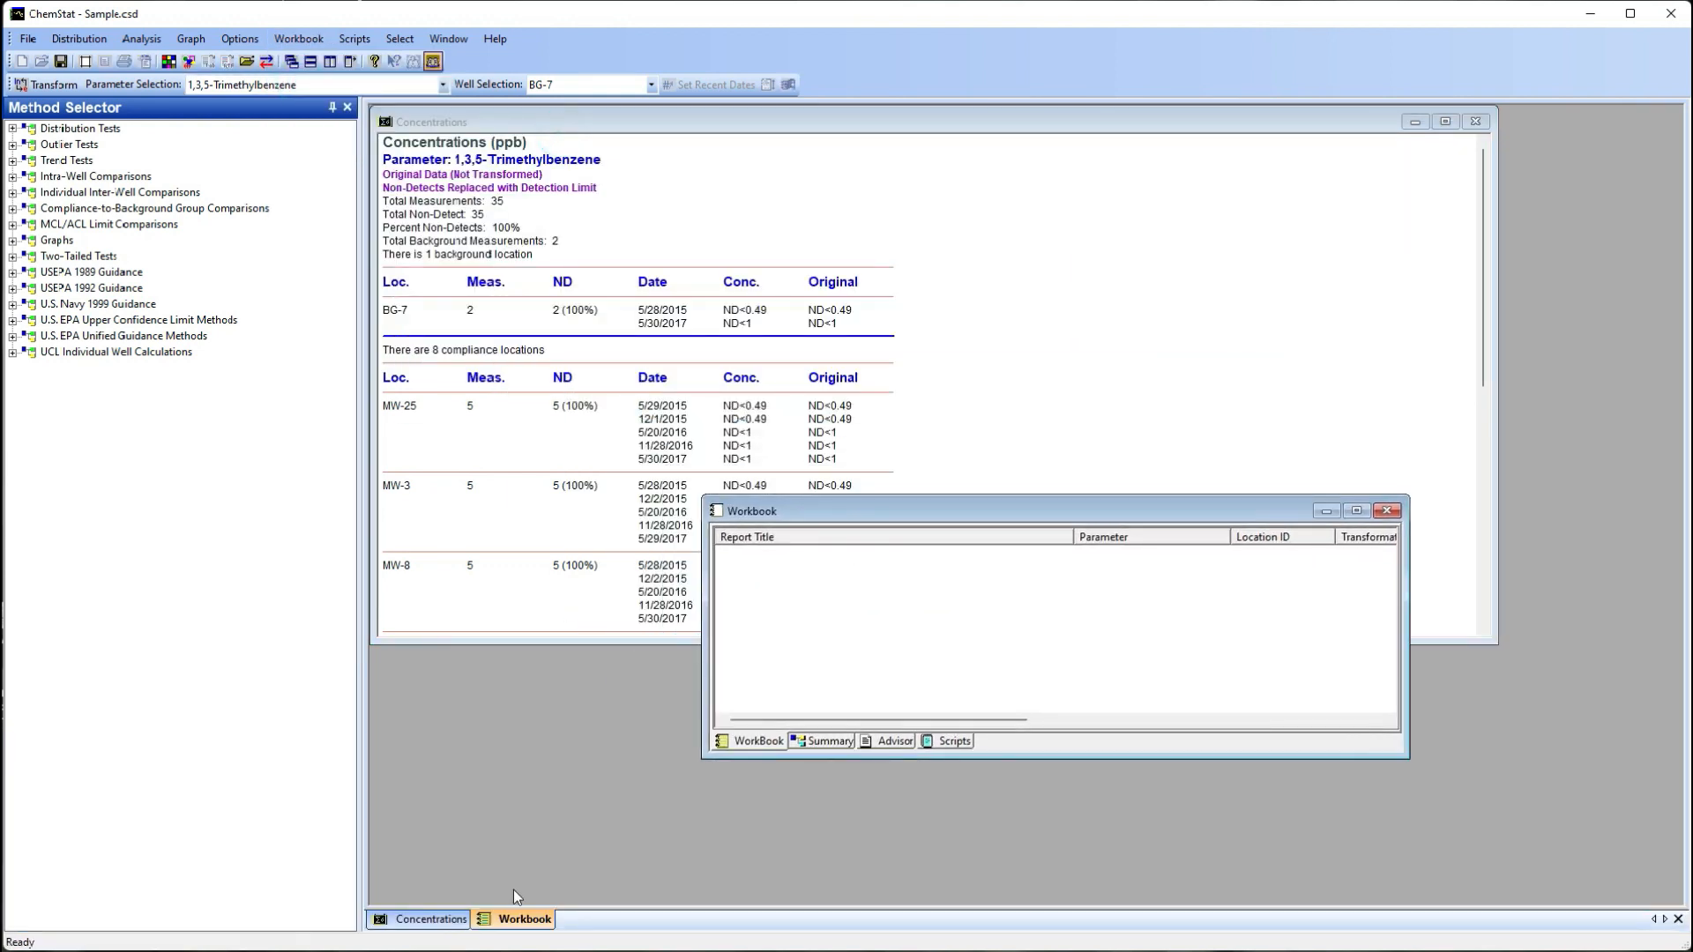
click(516, 921)
click(461, 922)
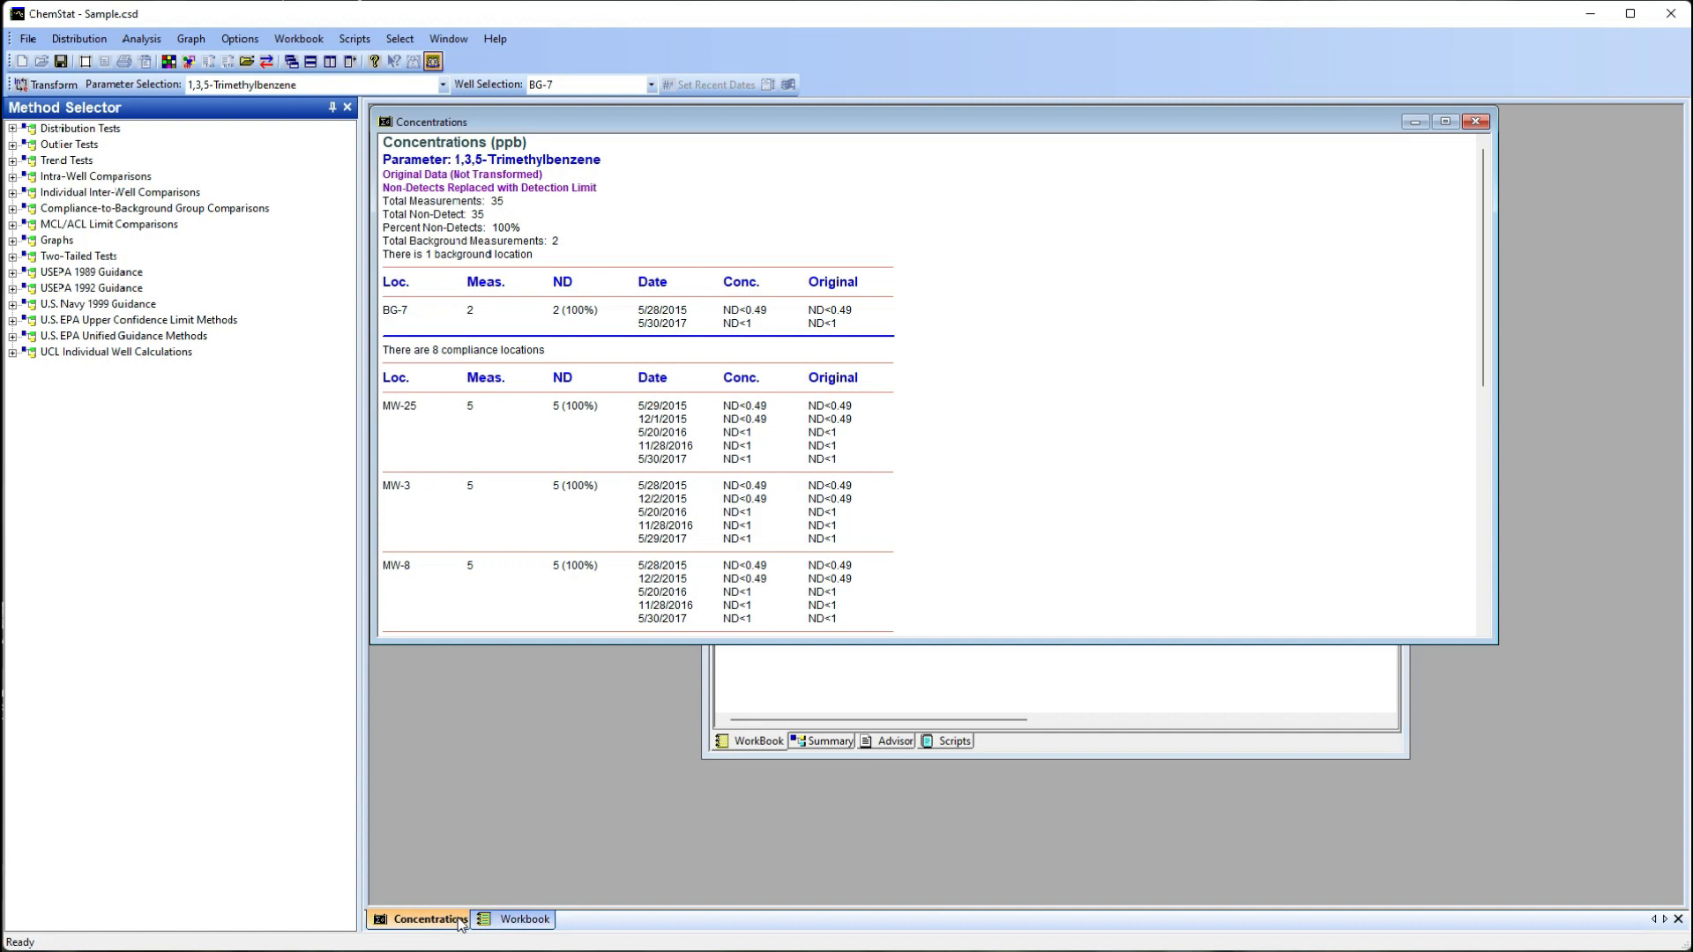
click(516, 920)
click(944, 598)
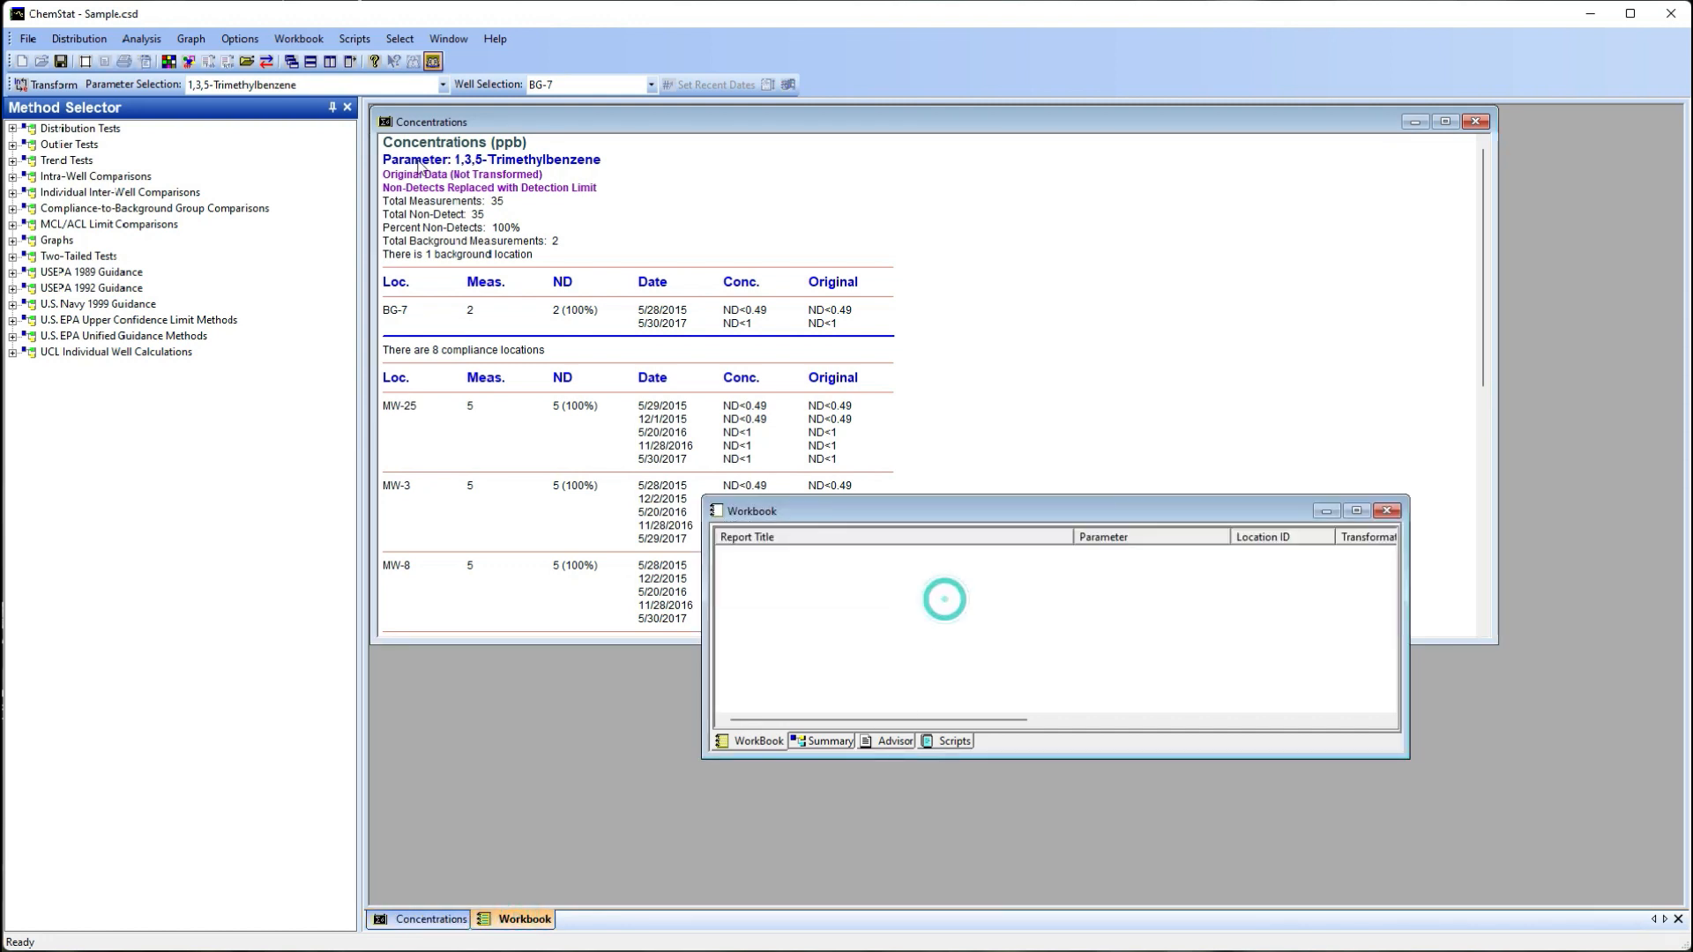
Dock the Workbook in the main window again and make its pane slightly taller
click(304, 40)
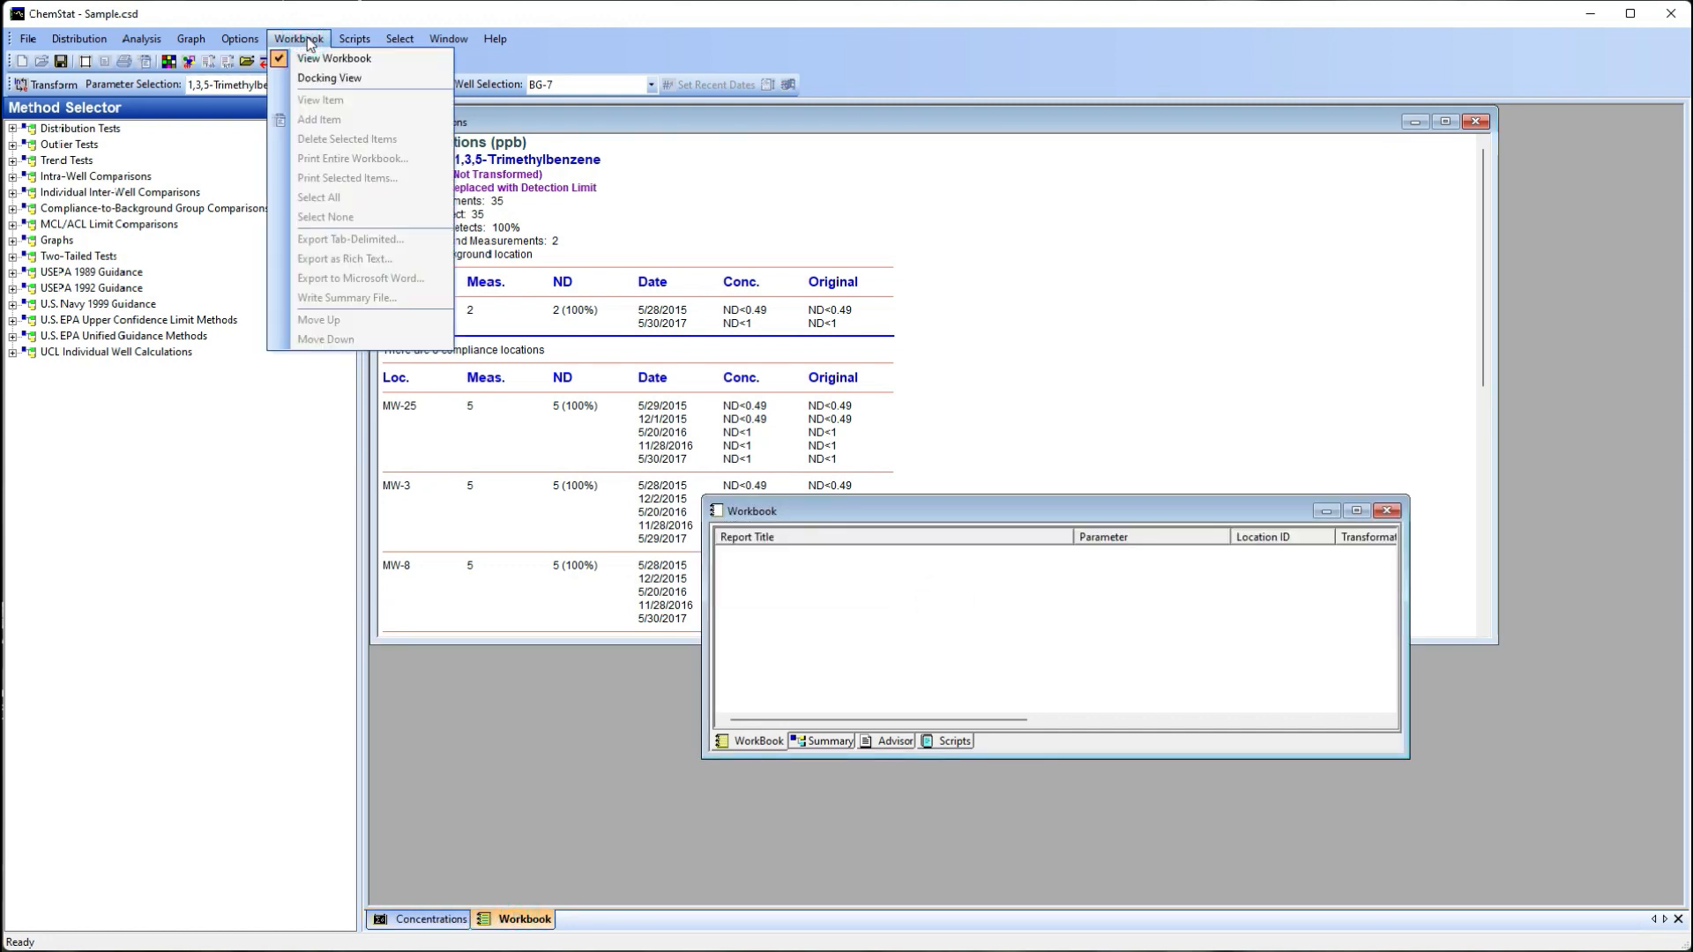
click(310, 80)
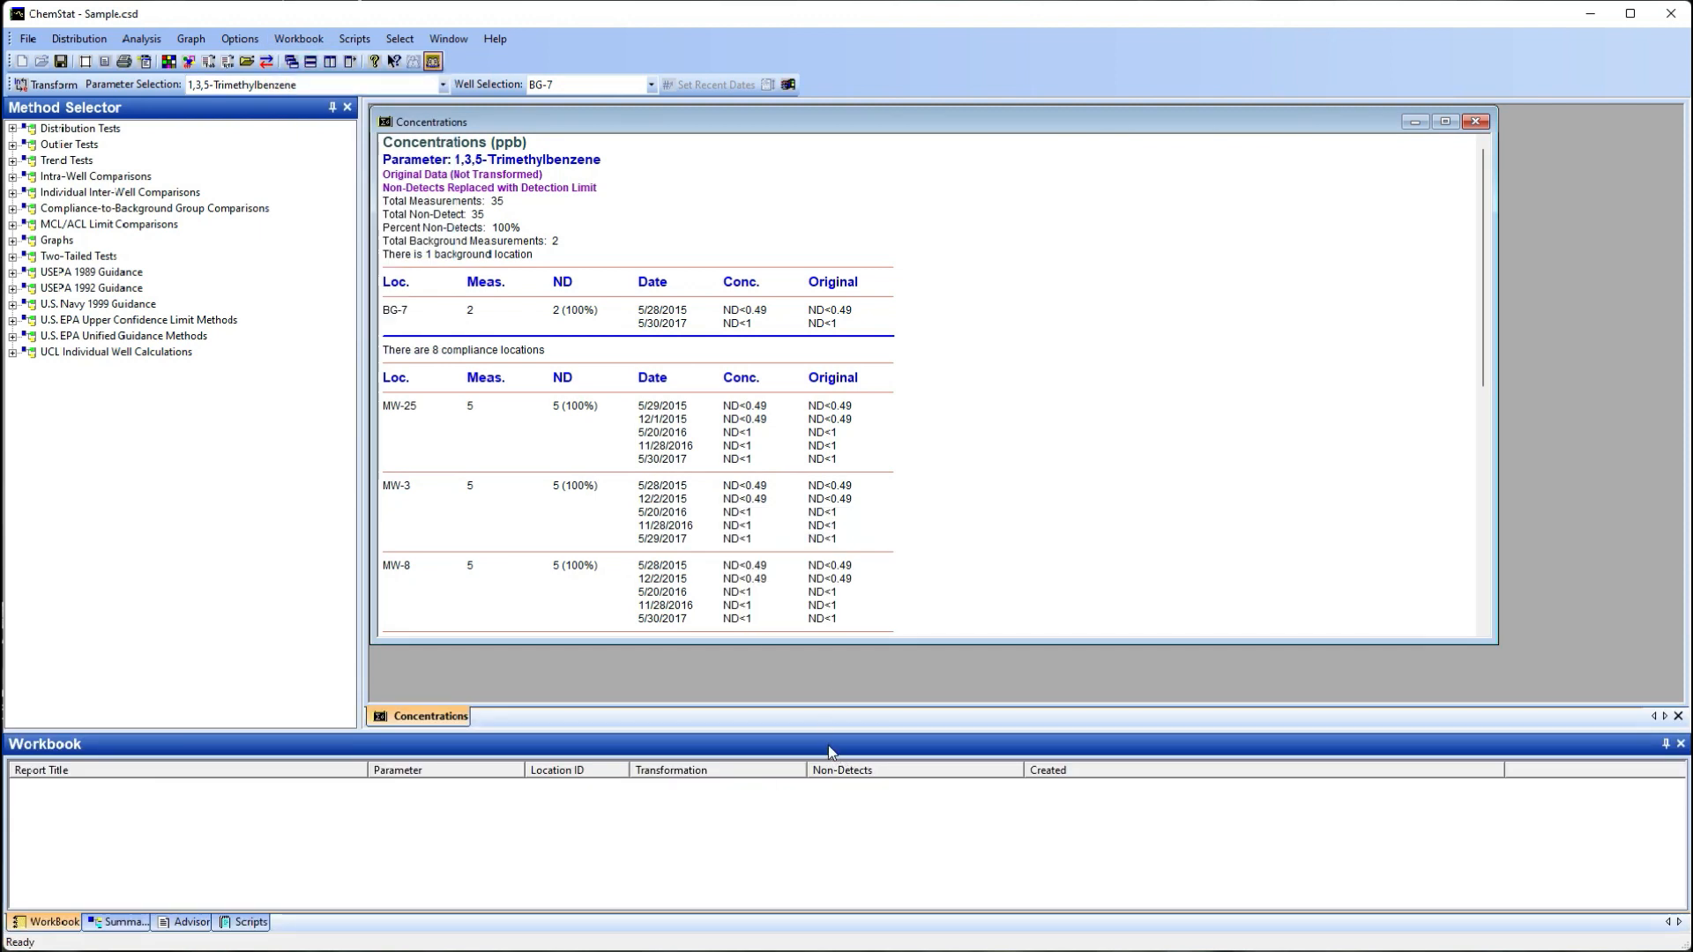
drag(828, 730, 835, 897)
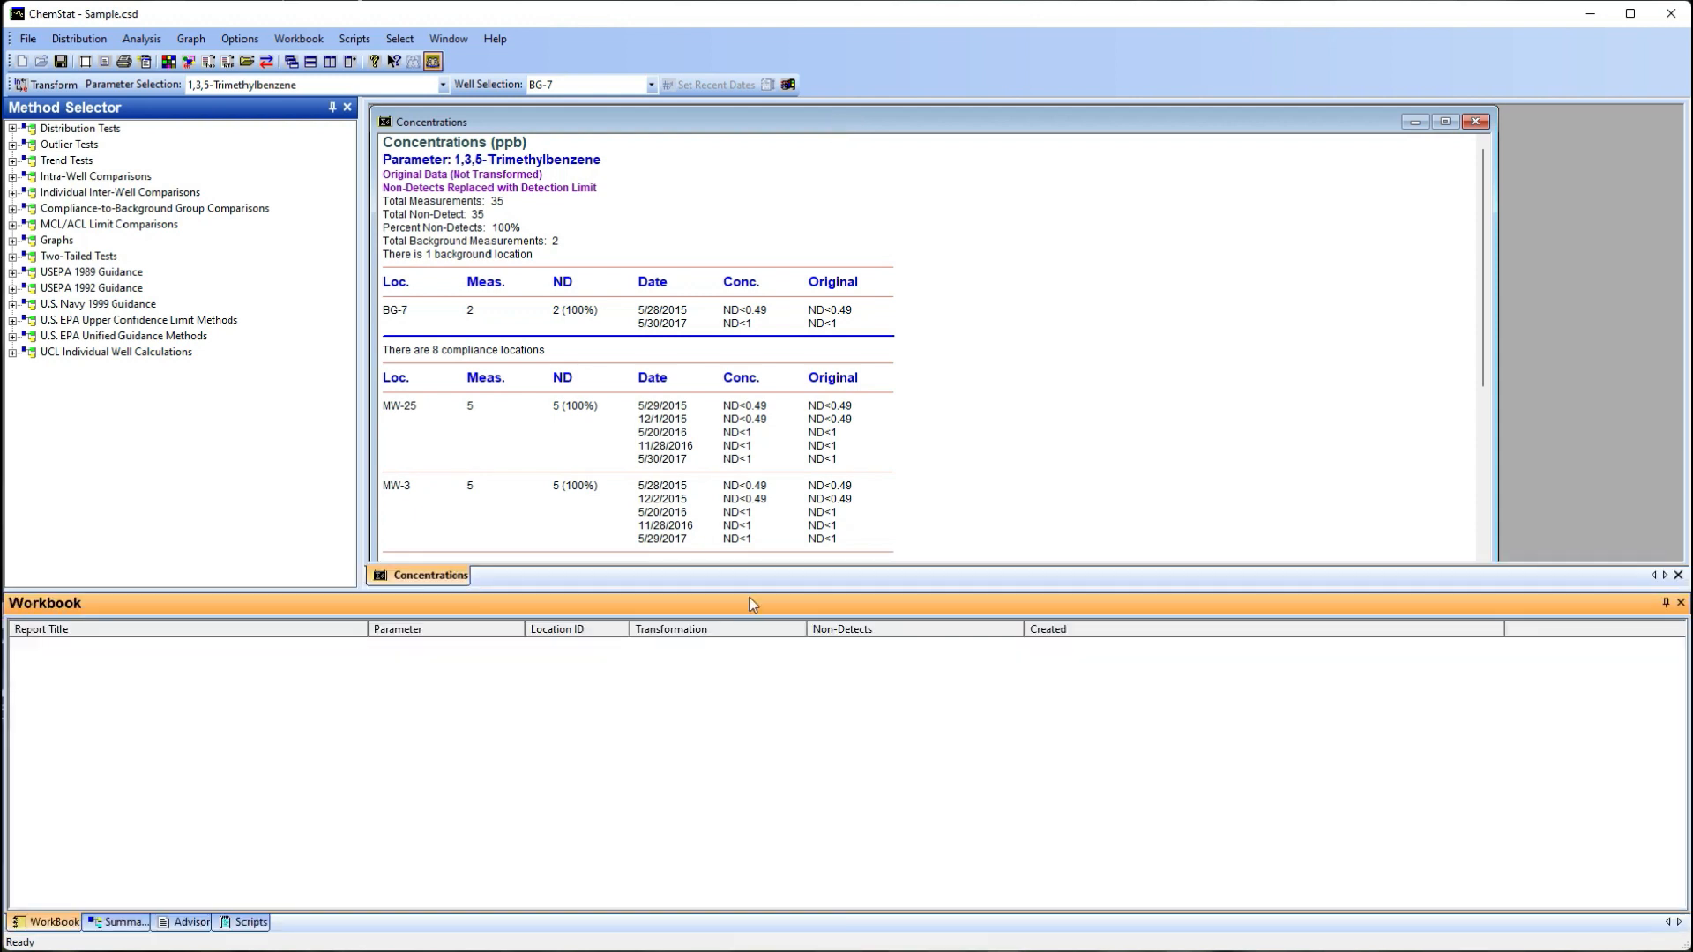
drag(748, 590, 749, 672)
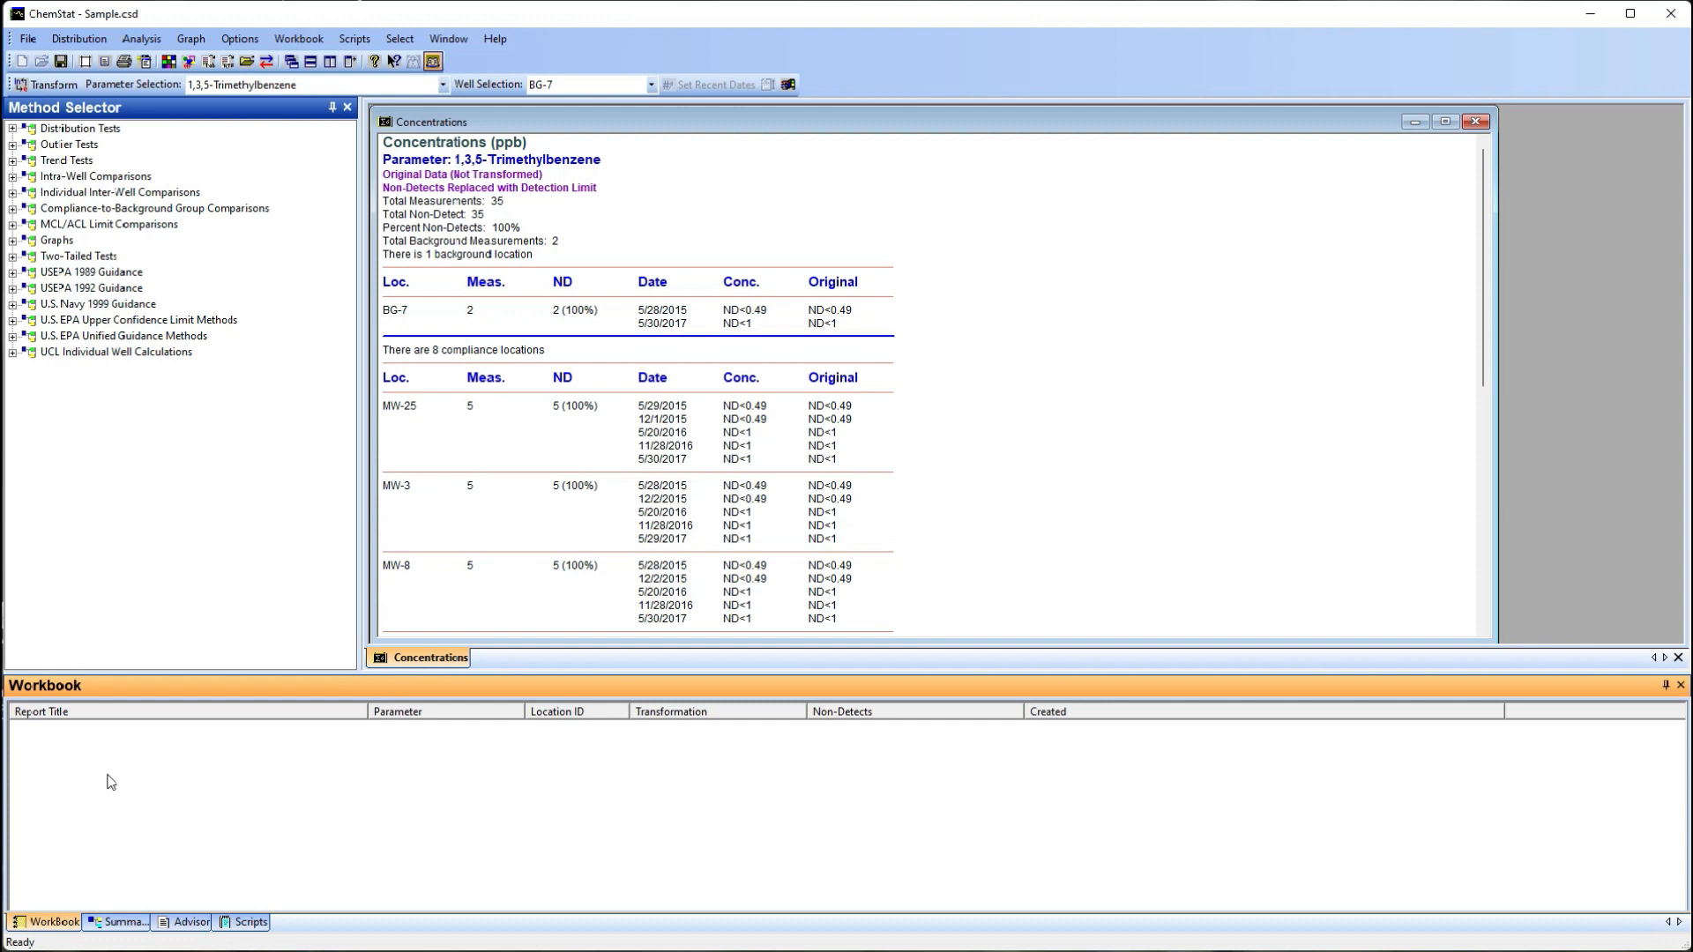
Look through the Workbook's Summary, Advisor and Scripts views, and return to the list of saved reports
click(119, 921)
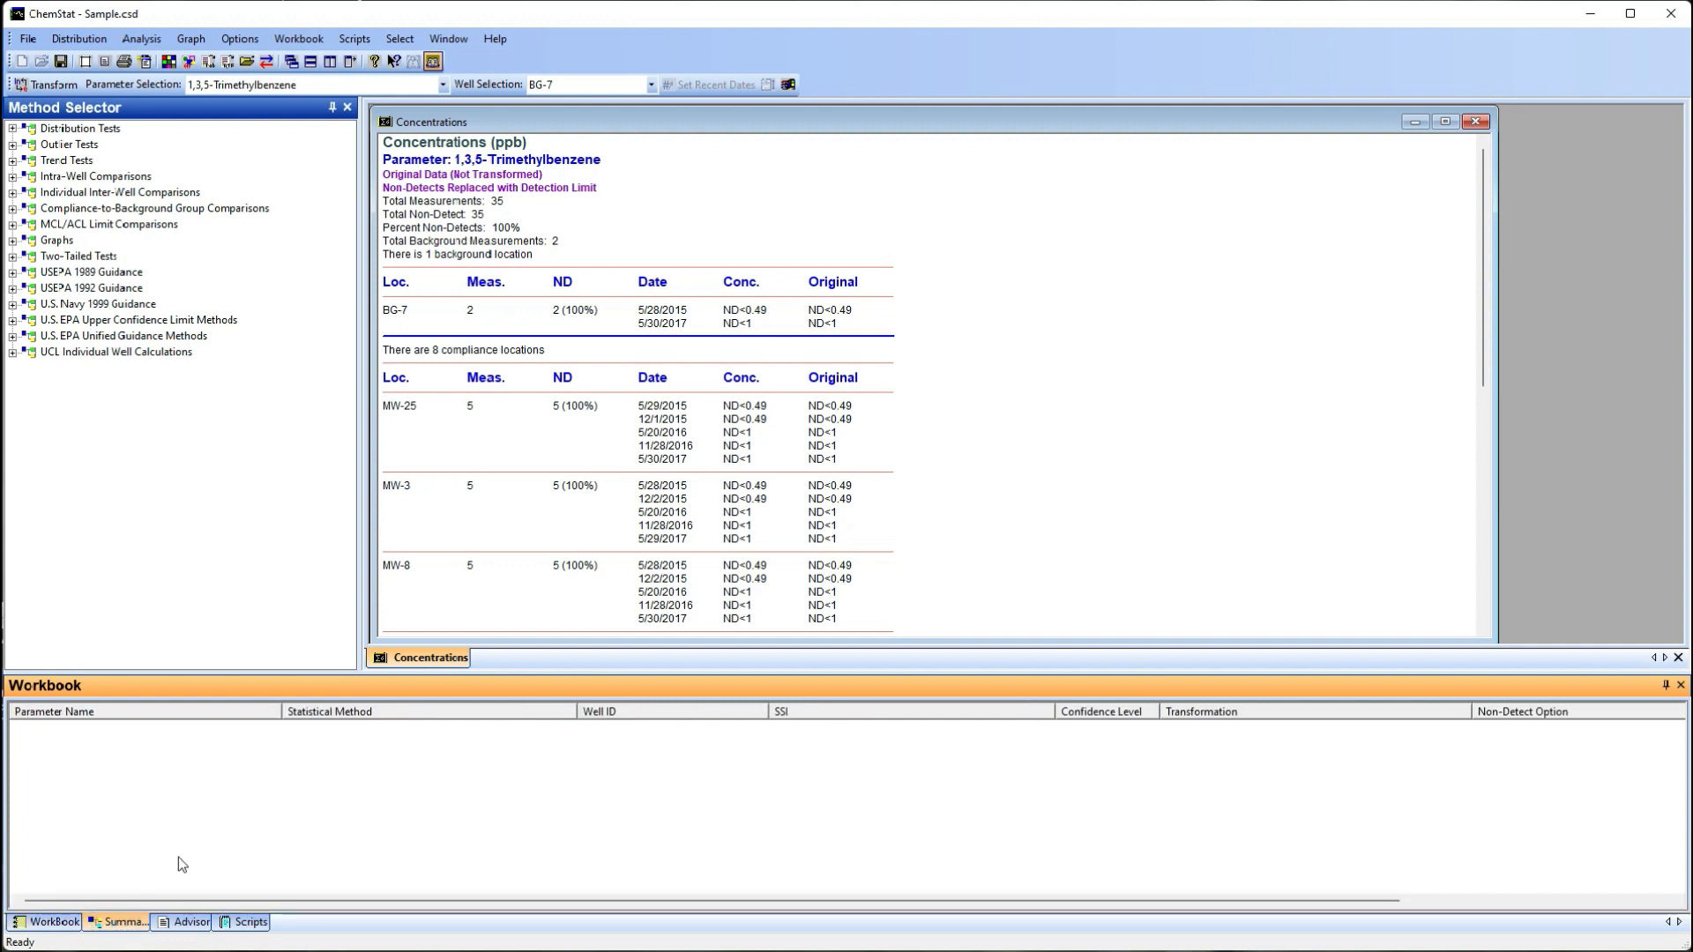
click(184, 922)
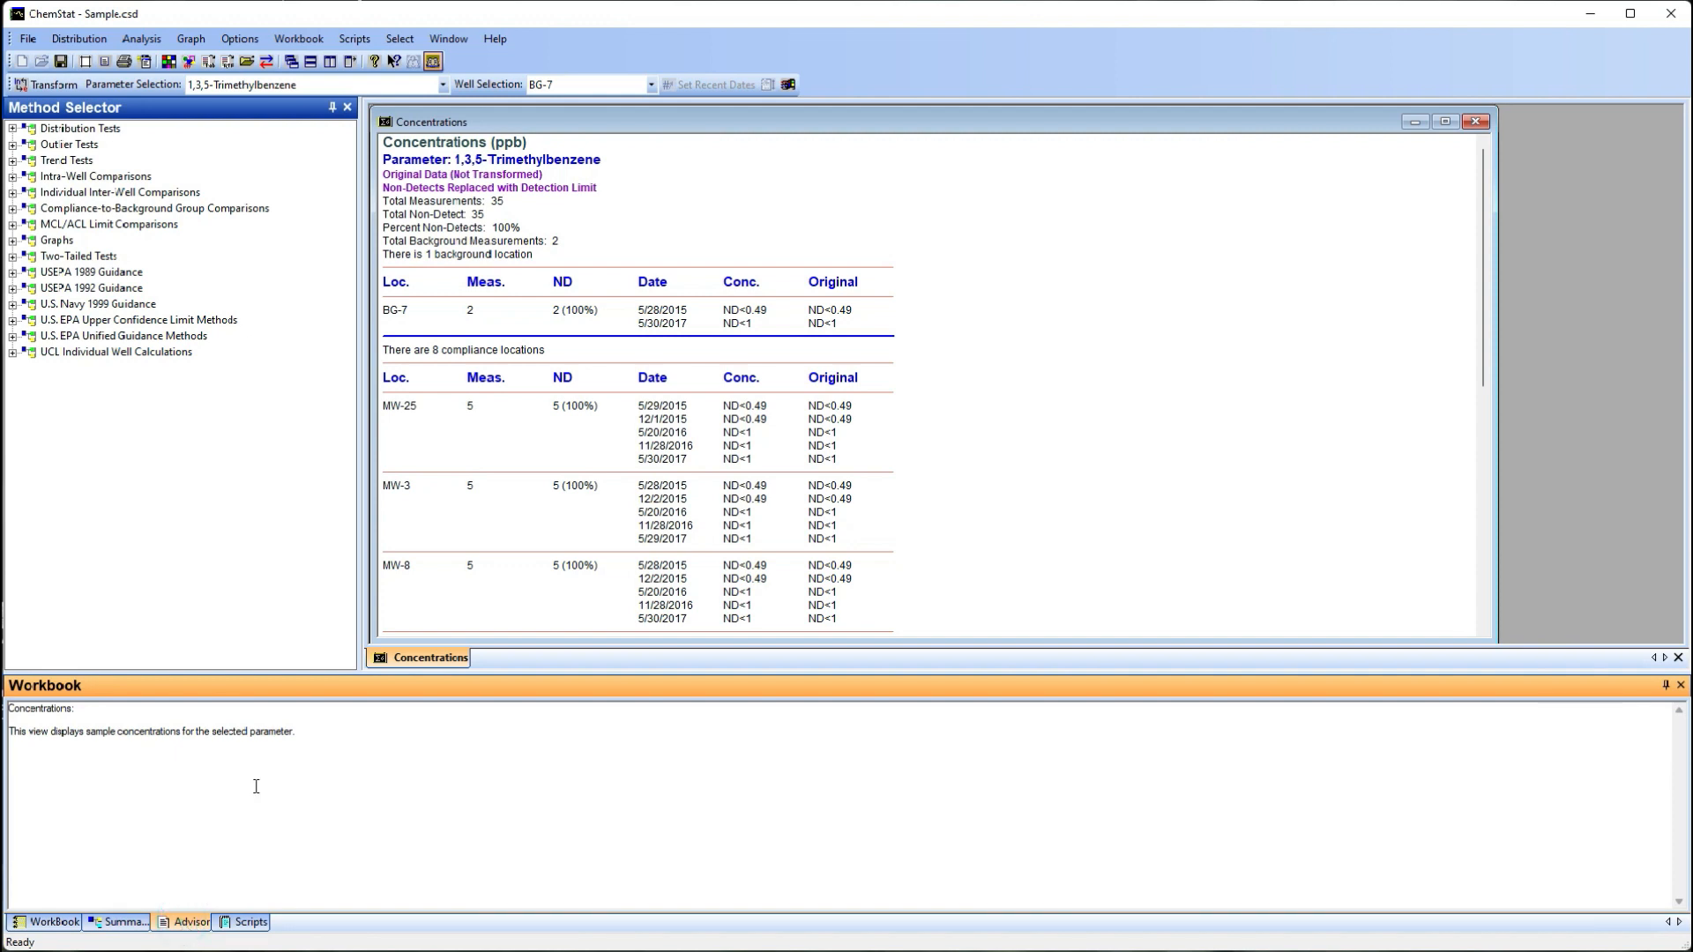
click(593, 351)
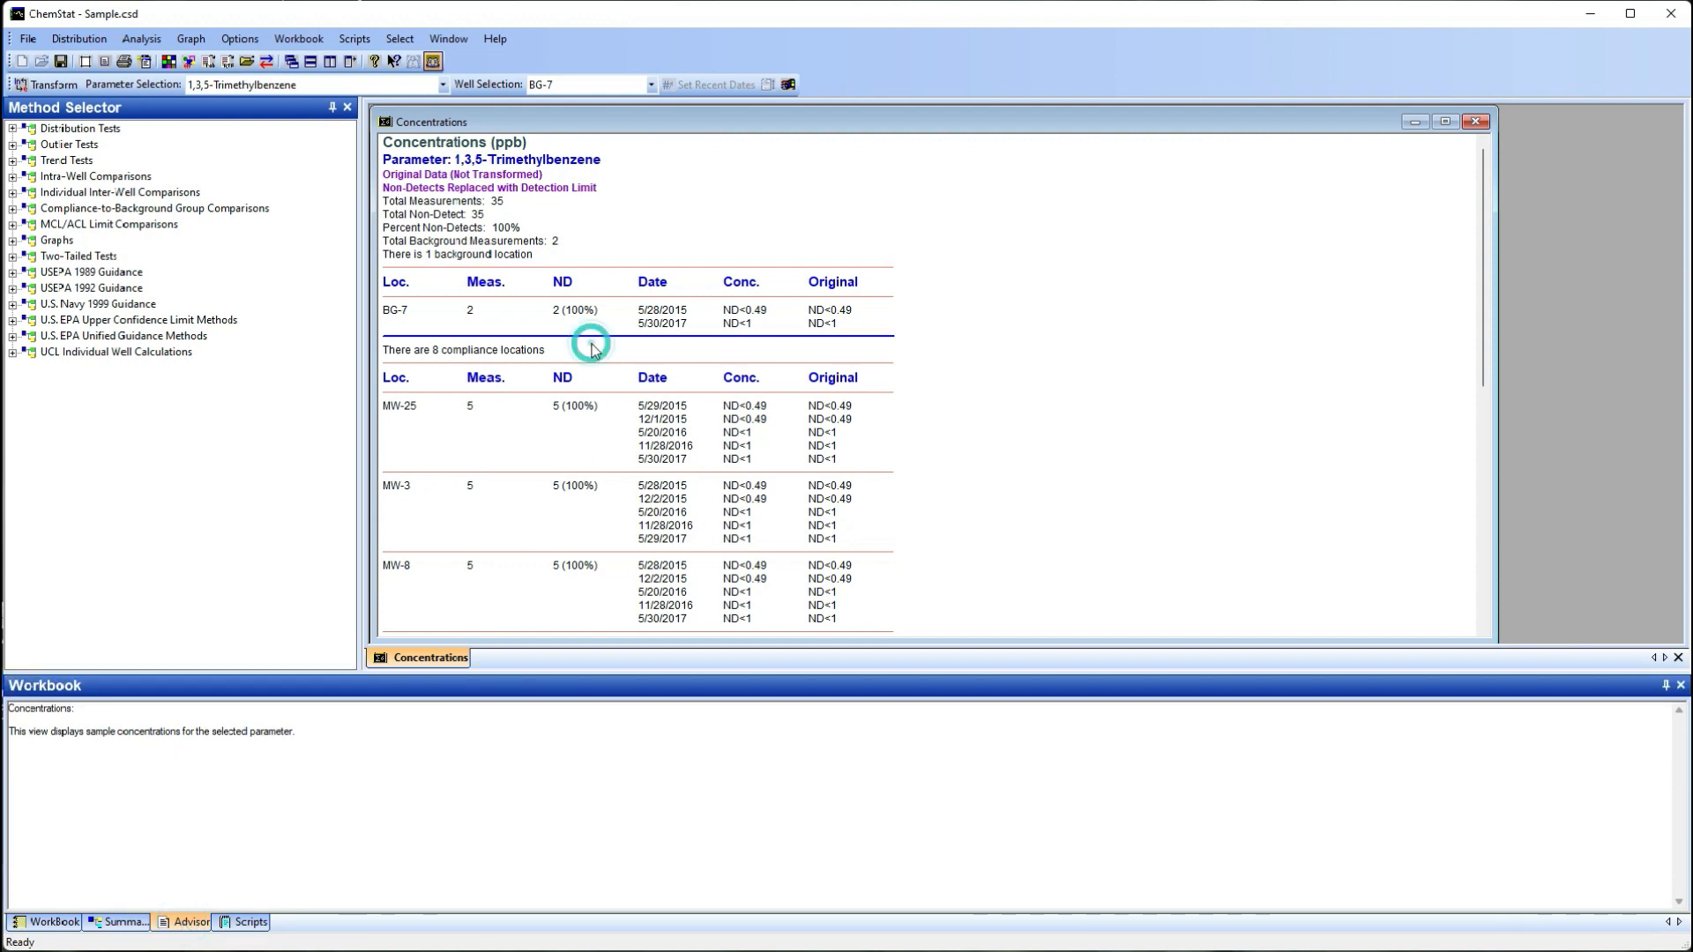
click(244, 922)
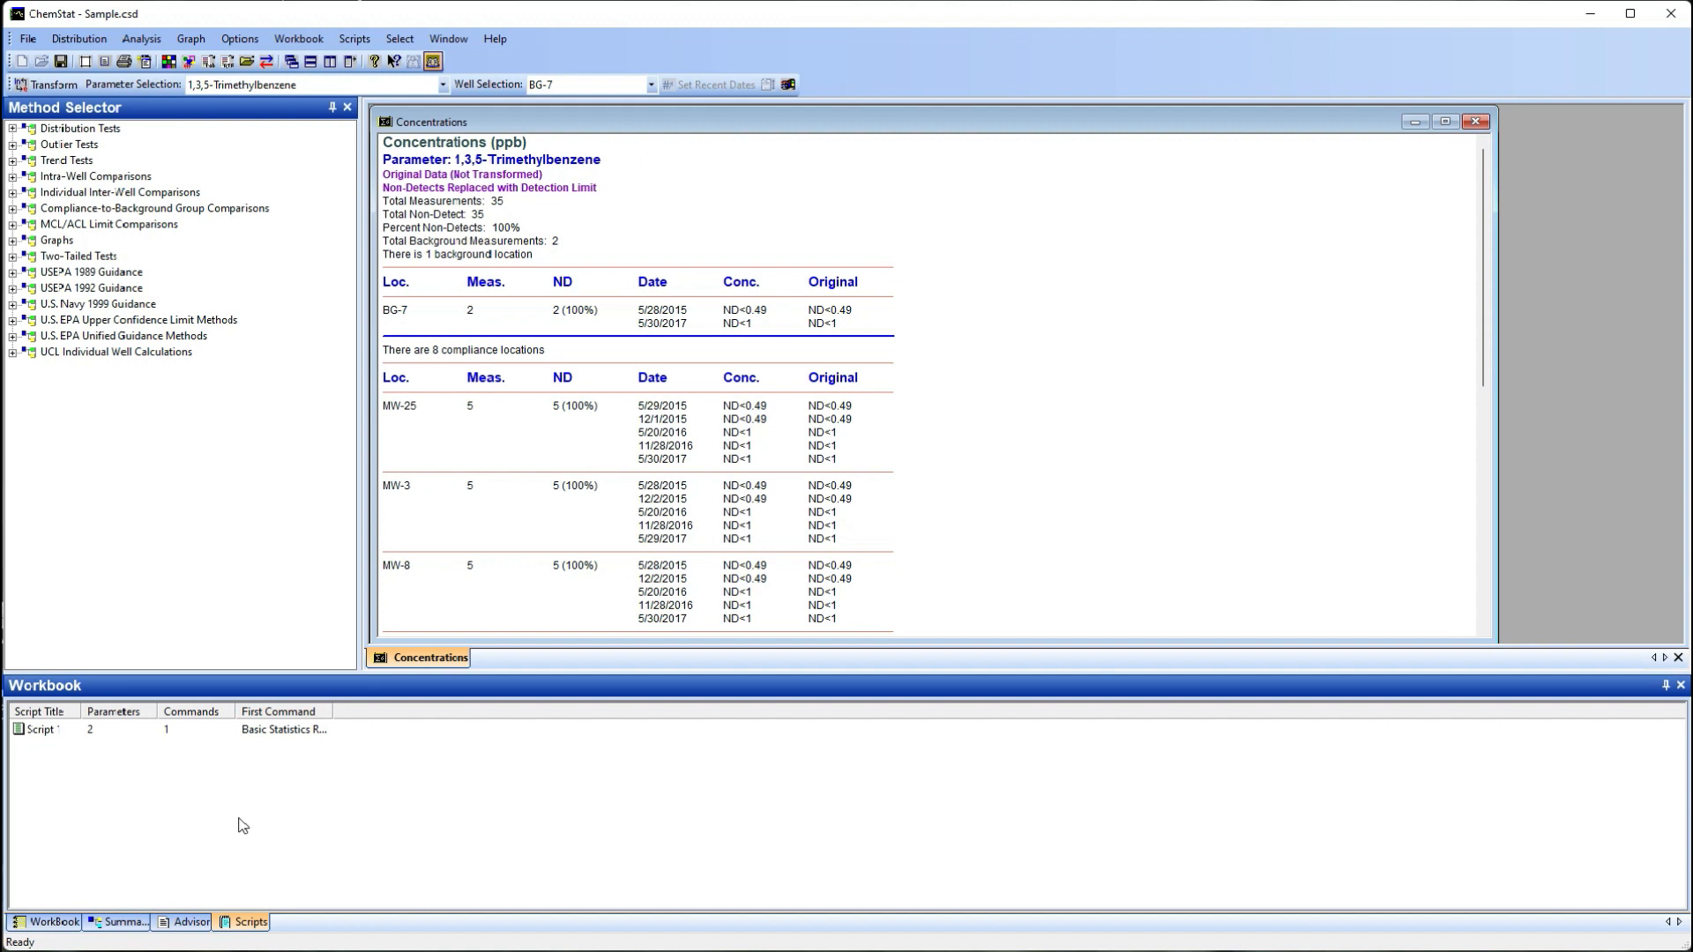
click(46, 924)
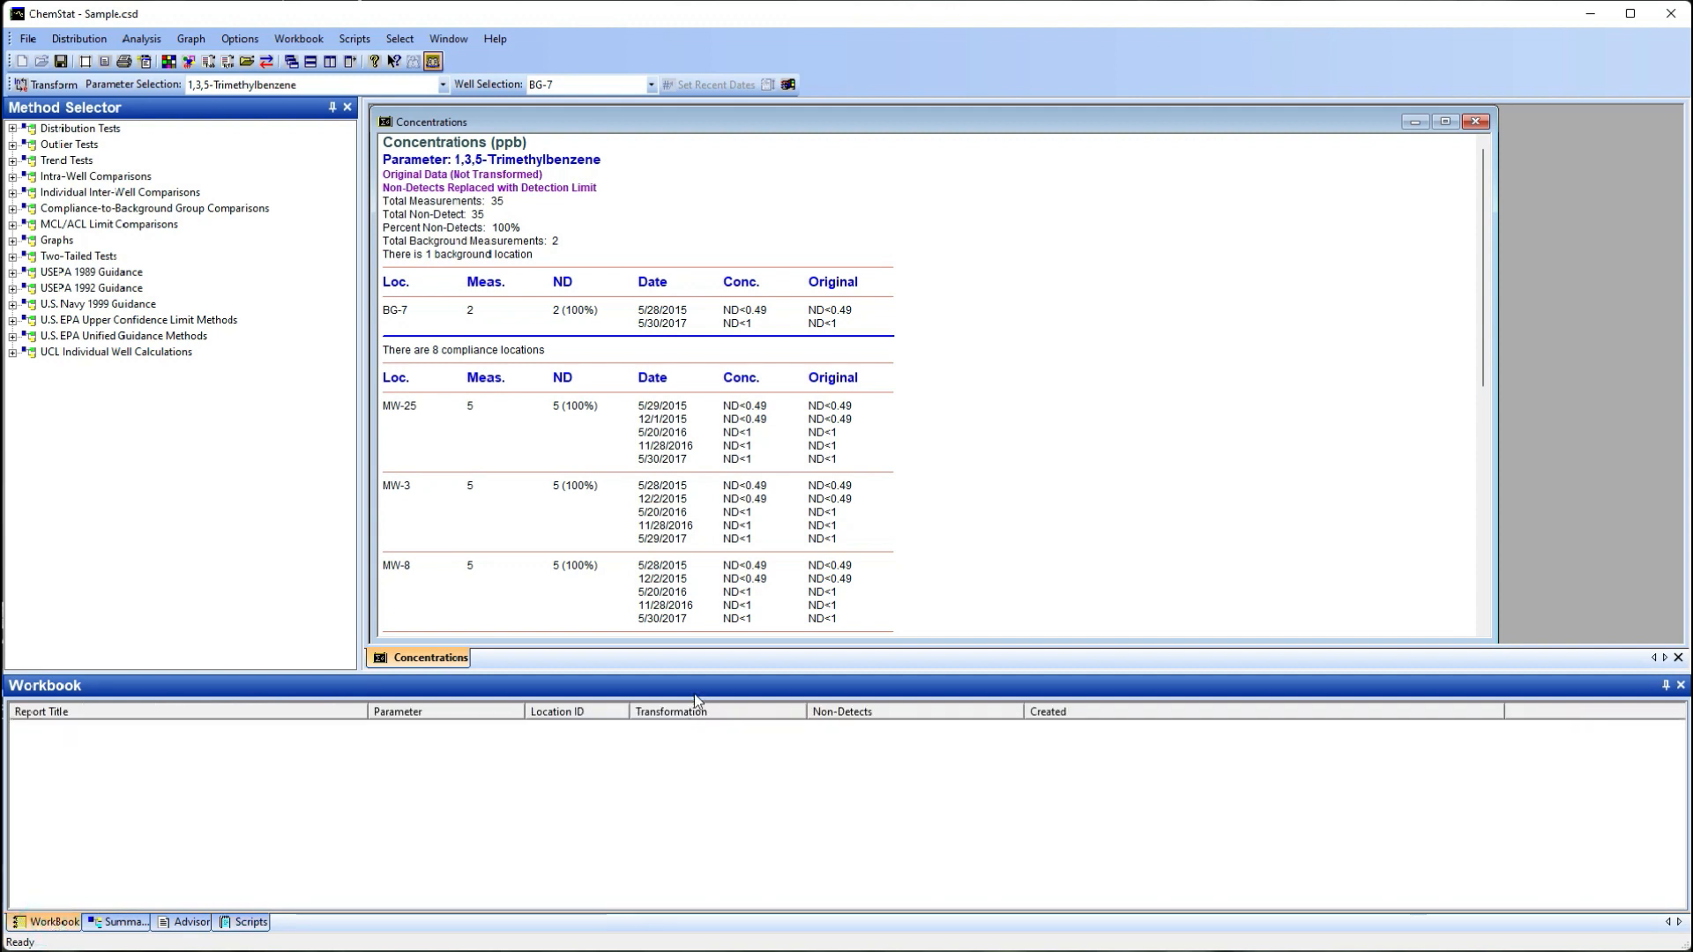
Add the Concentrations report for 1,3,5-Trimethylbenzene to the workbook
right_click(608, 278)
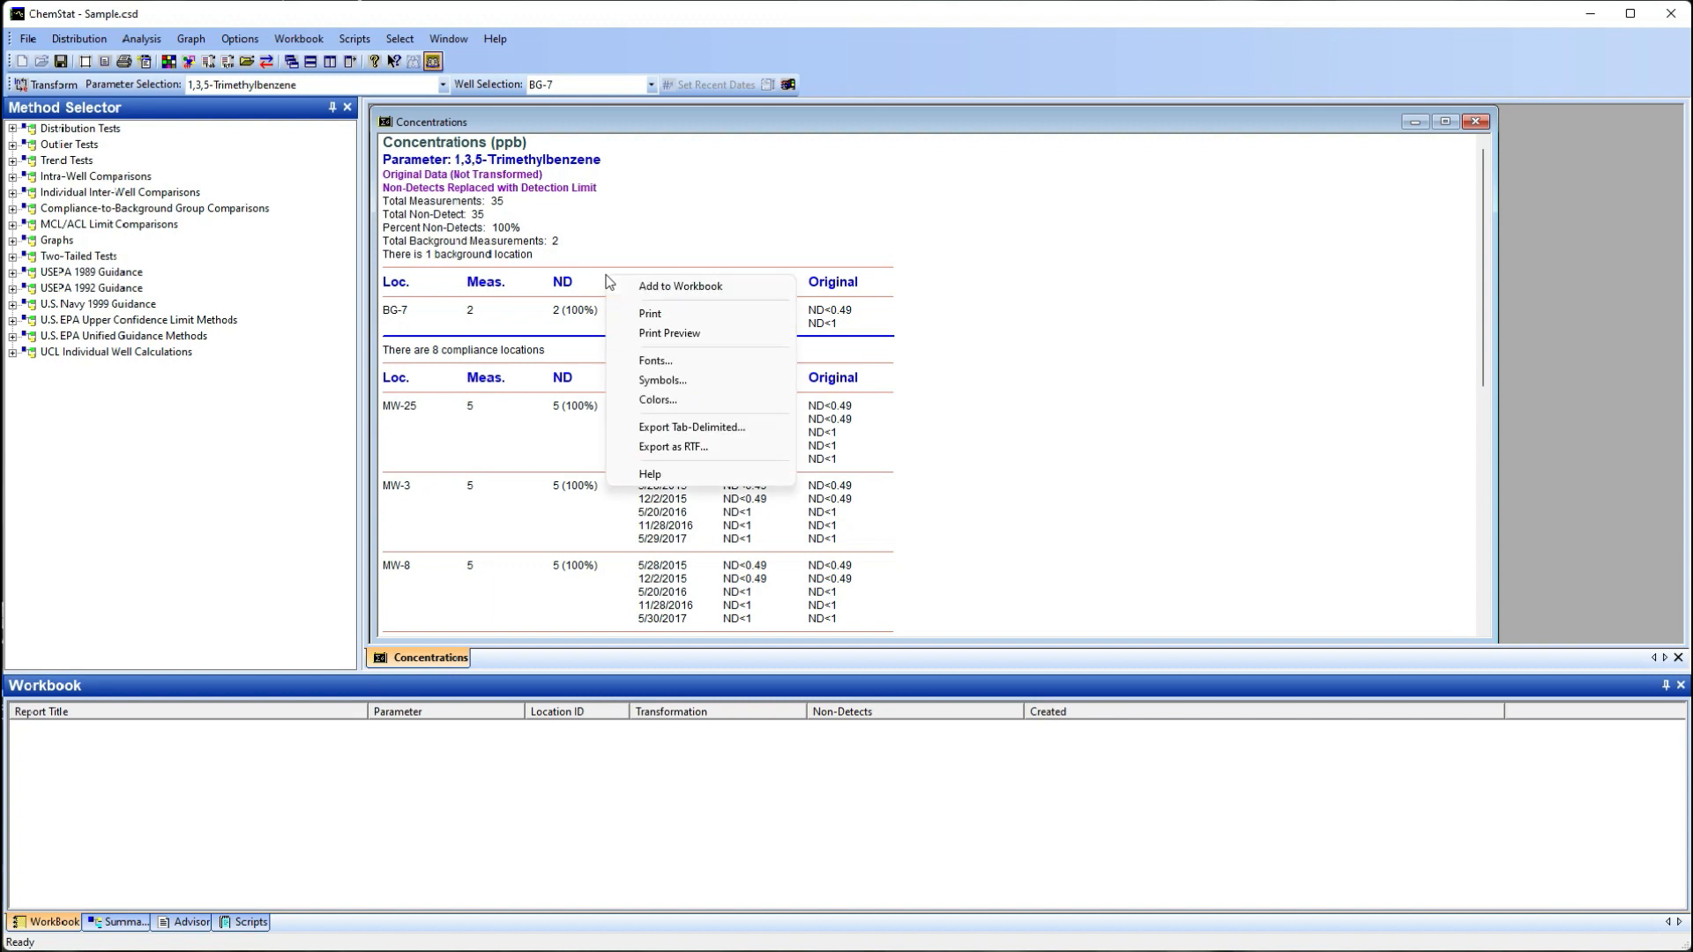
click(673, 296)
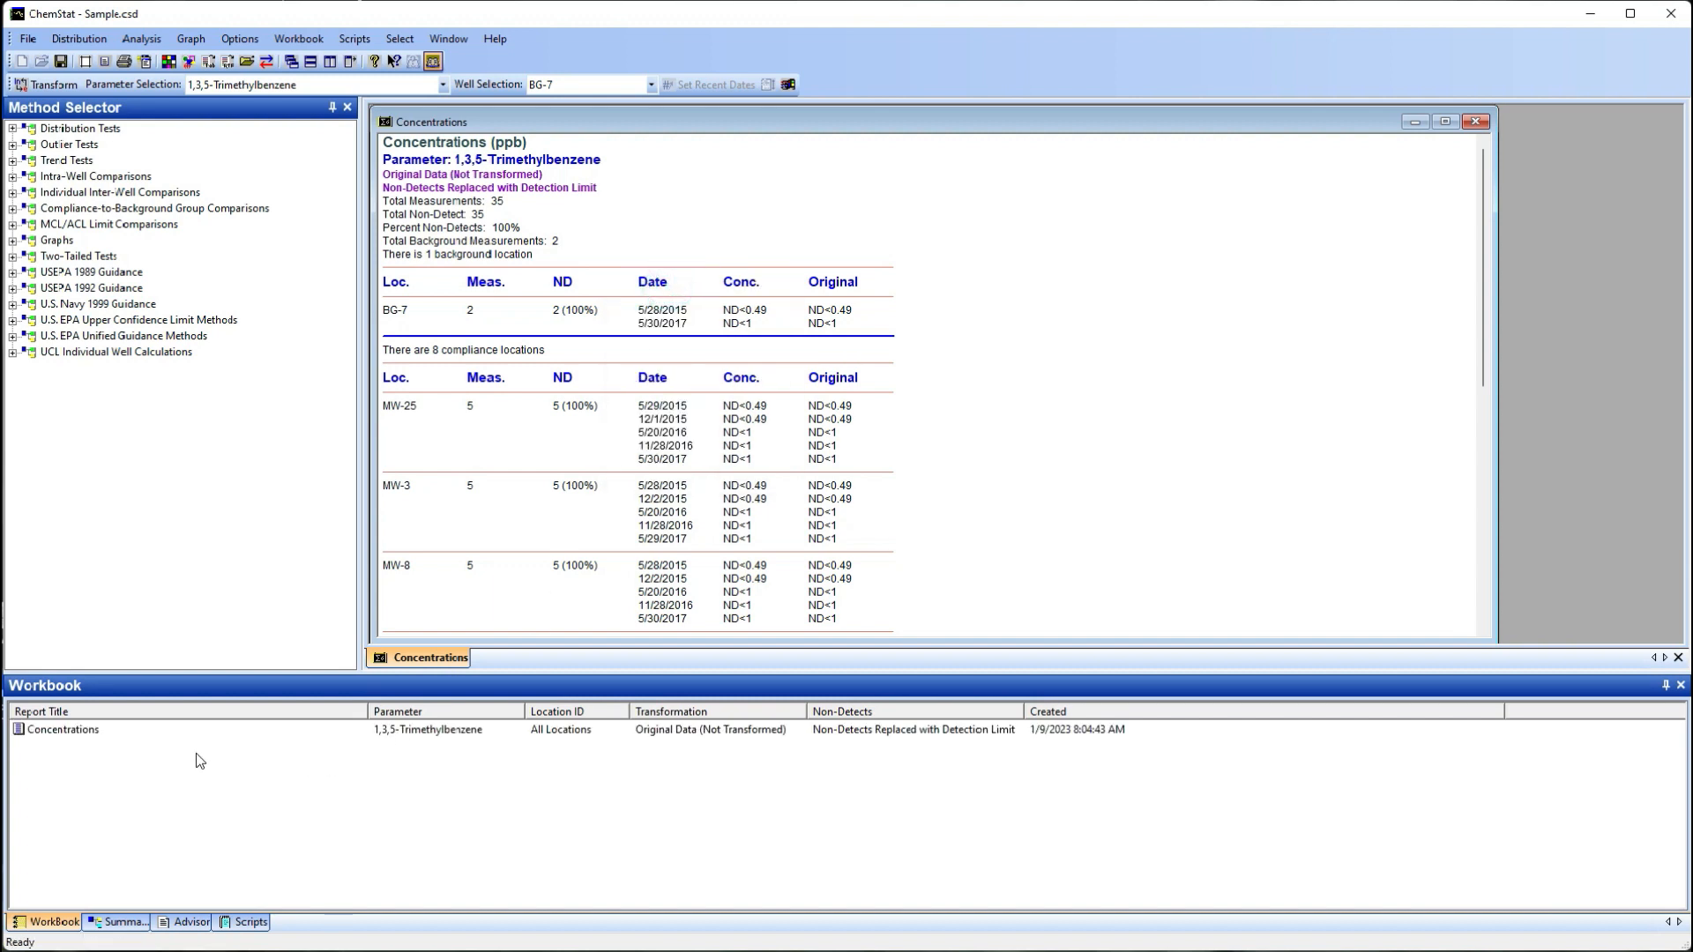
Create a Probability Plot for 1,3,5-Trimethylbenzene, enlarge its window, and add the plot to the workbook
click(194, 43)
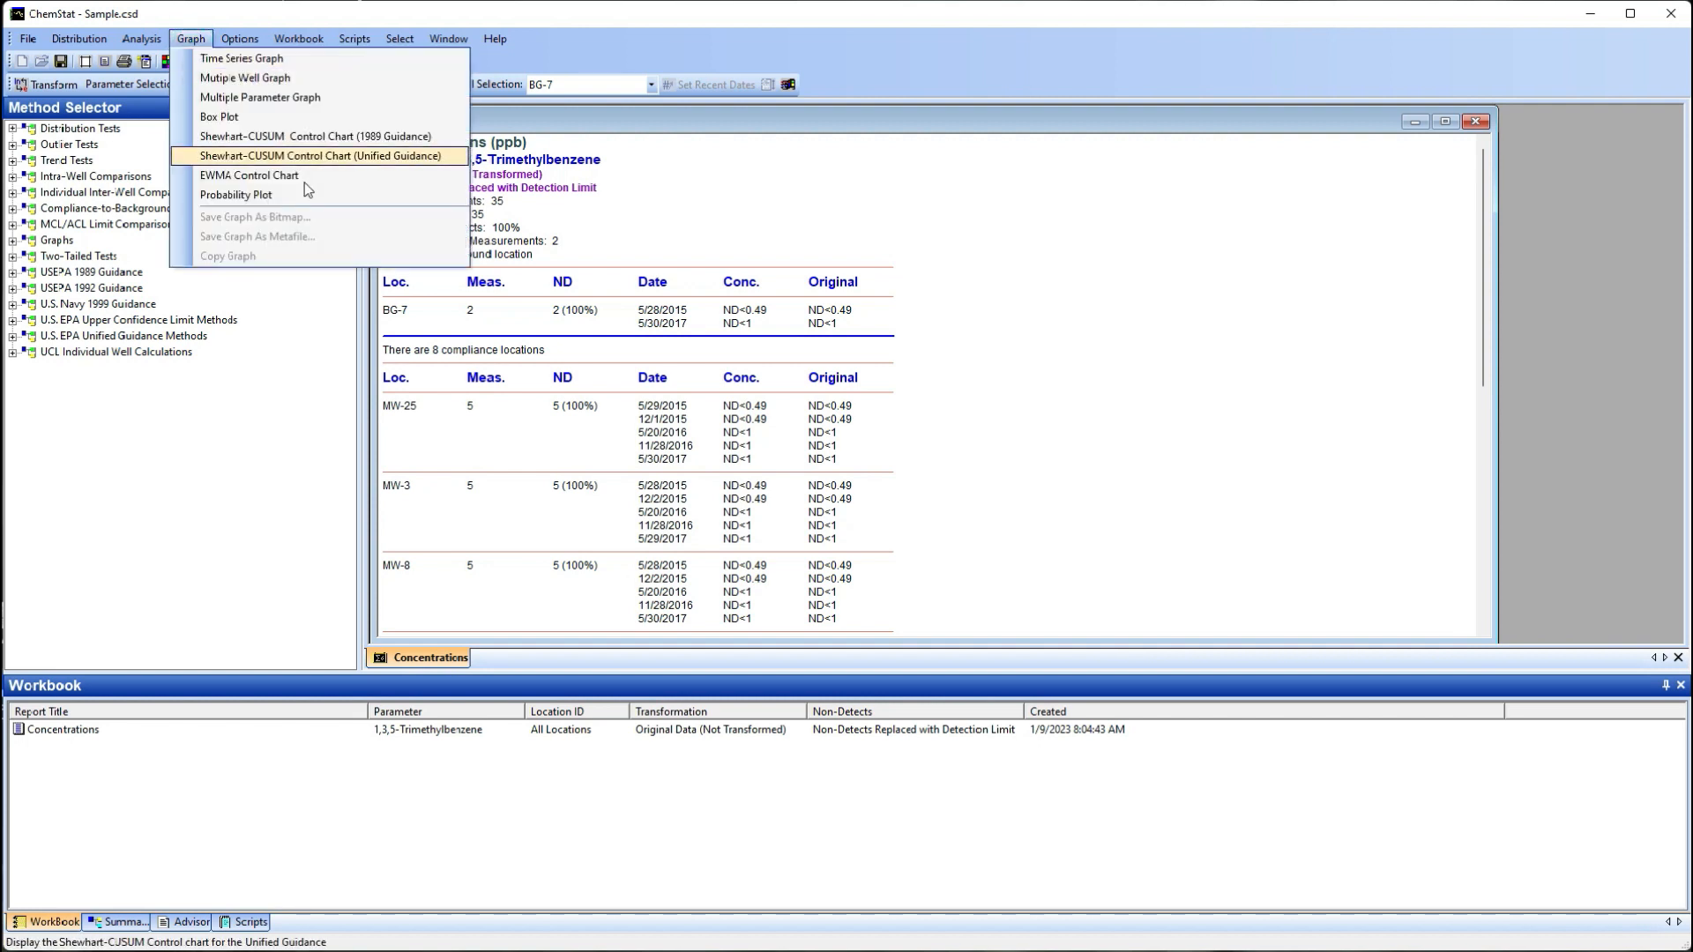
click(301, 201)
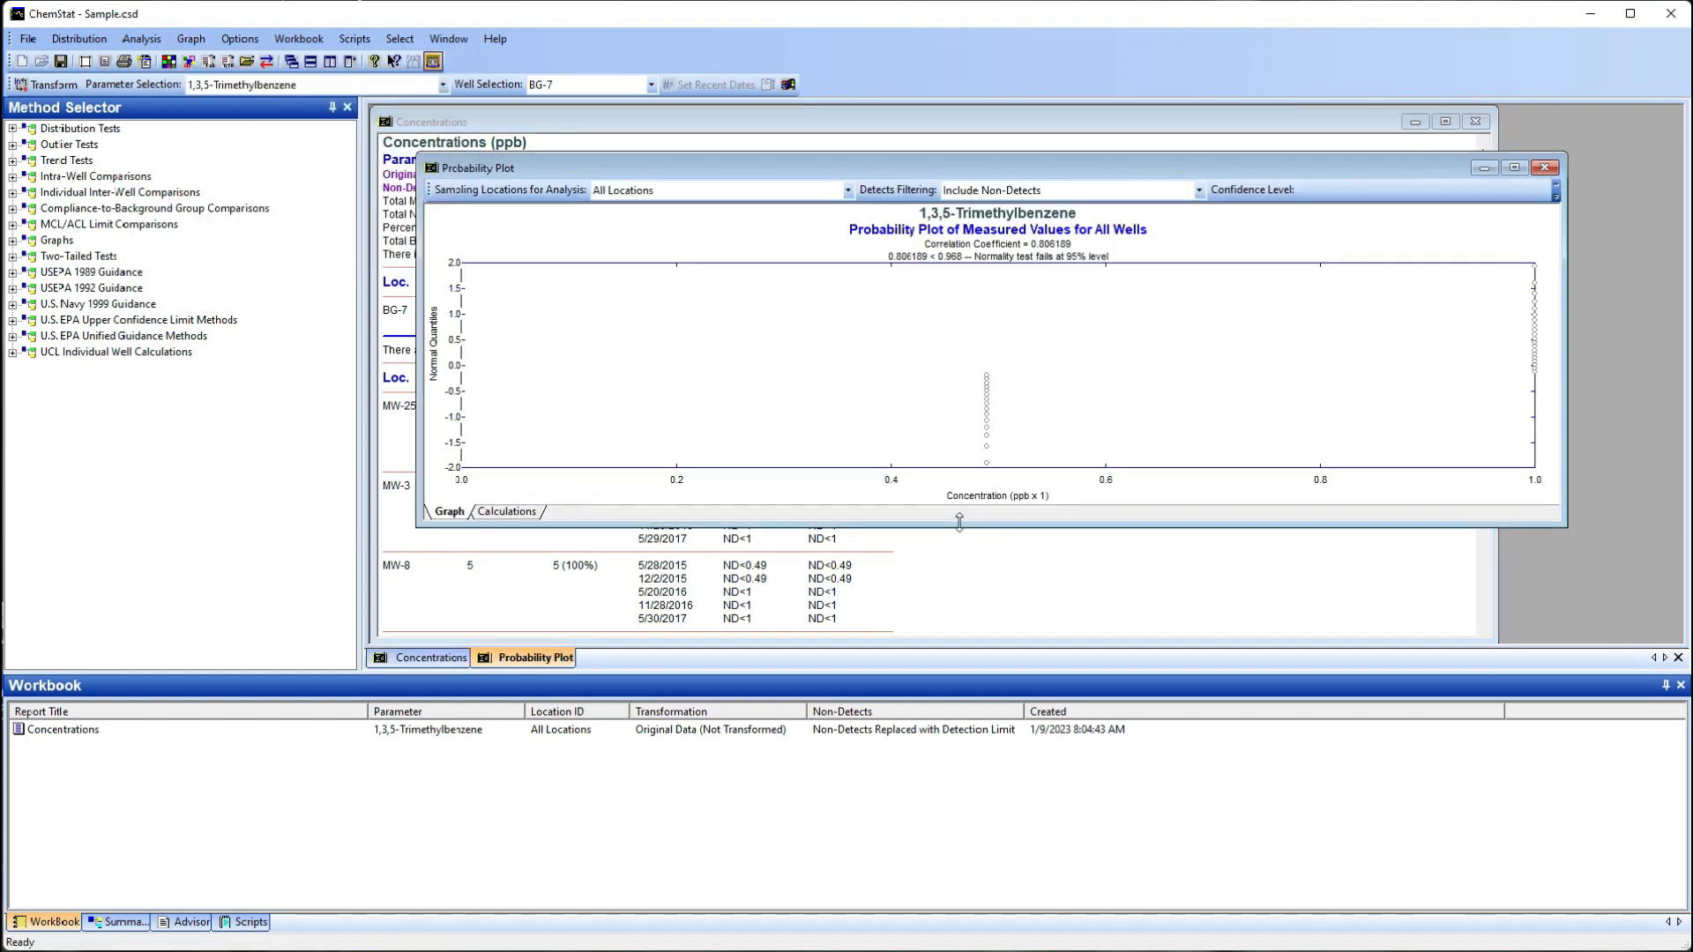
drag(959, 522, 958, 642)
right_click(688, 338)
click(722, 354)
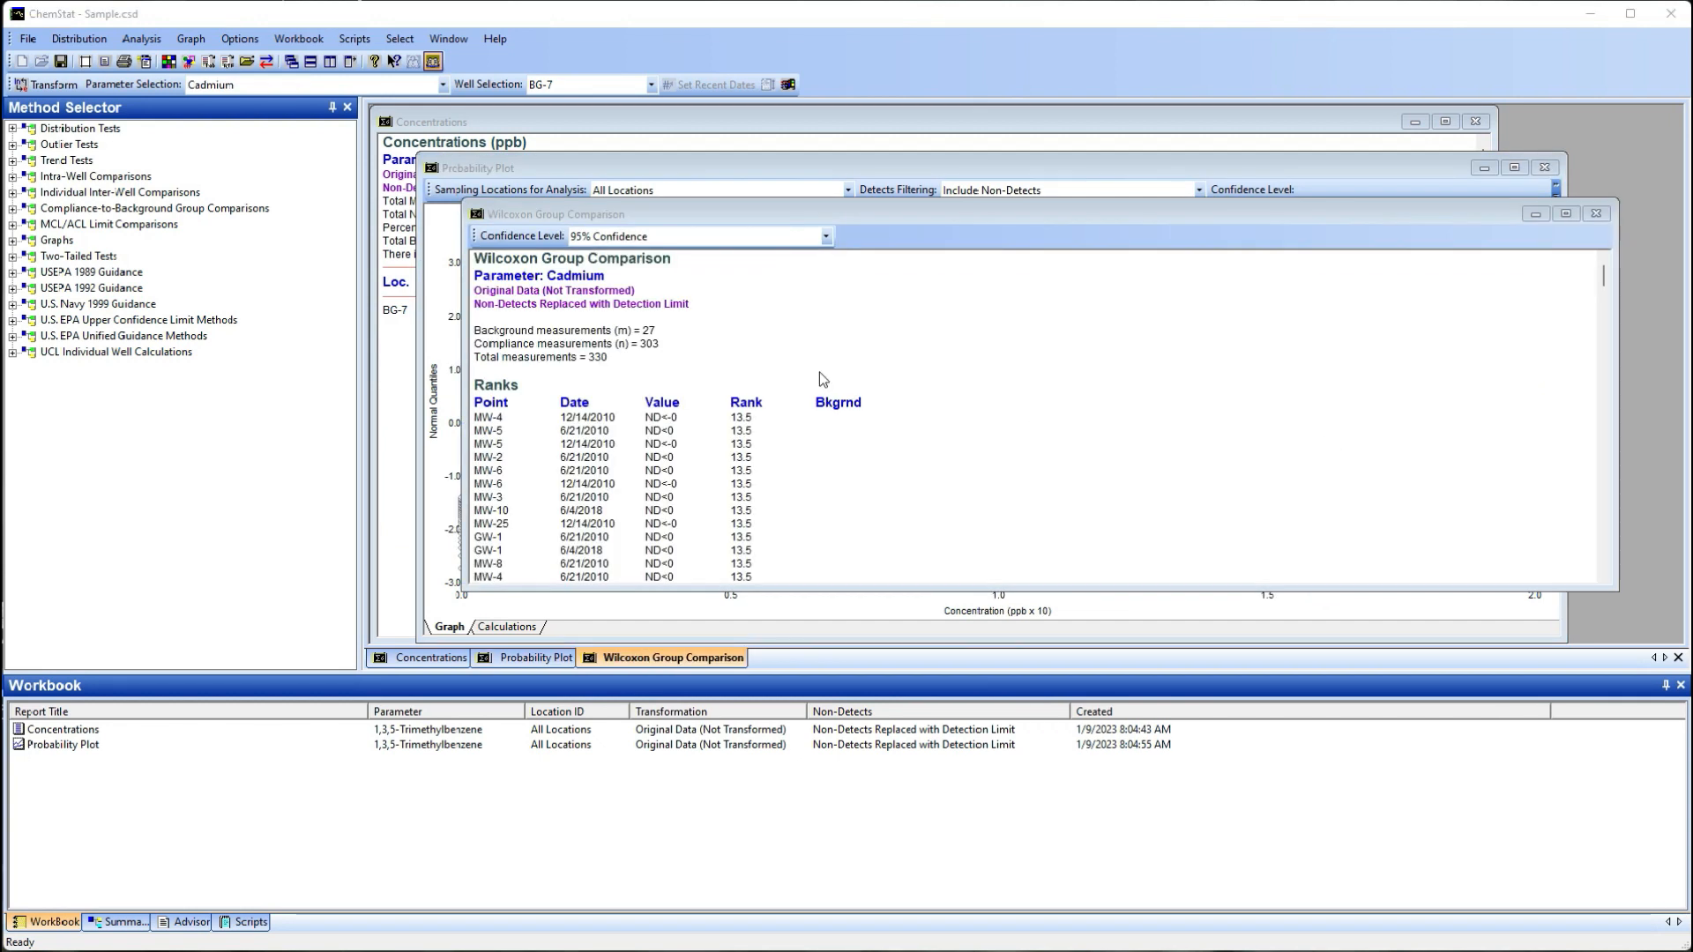
Add the Wilcoxon Group Comparison report for Cadmium to the workbook
right_click(725, 325)
click(788, 334)
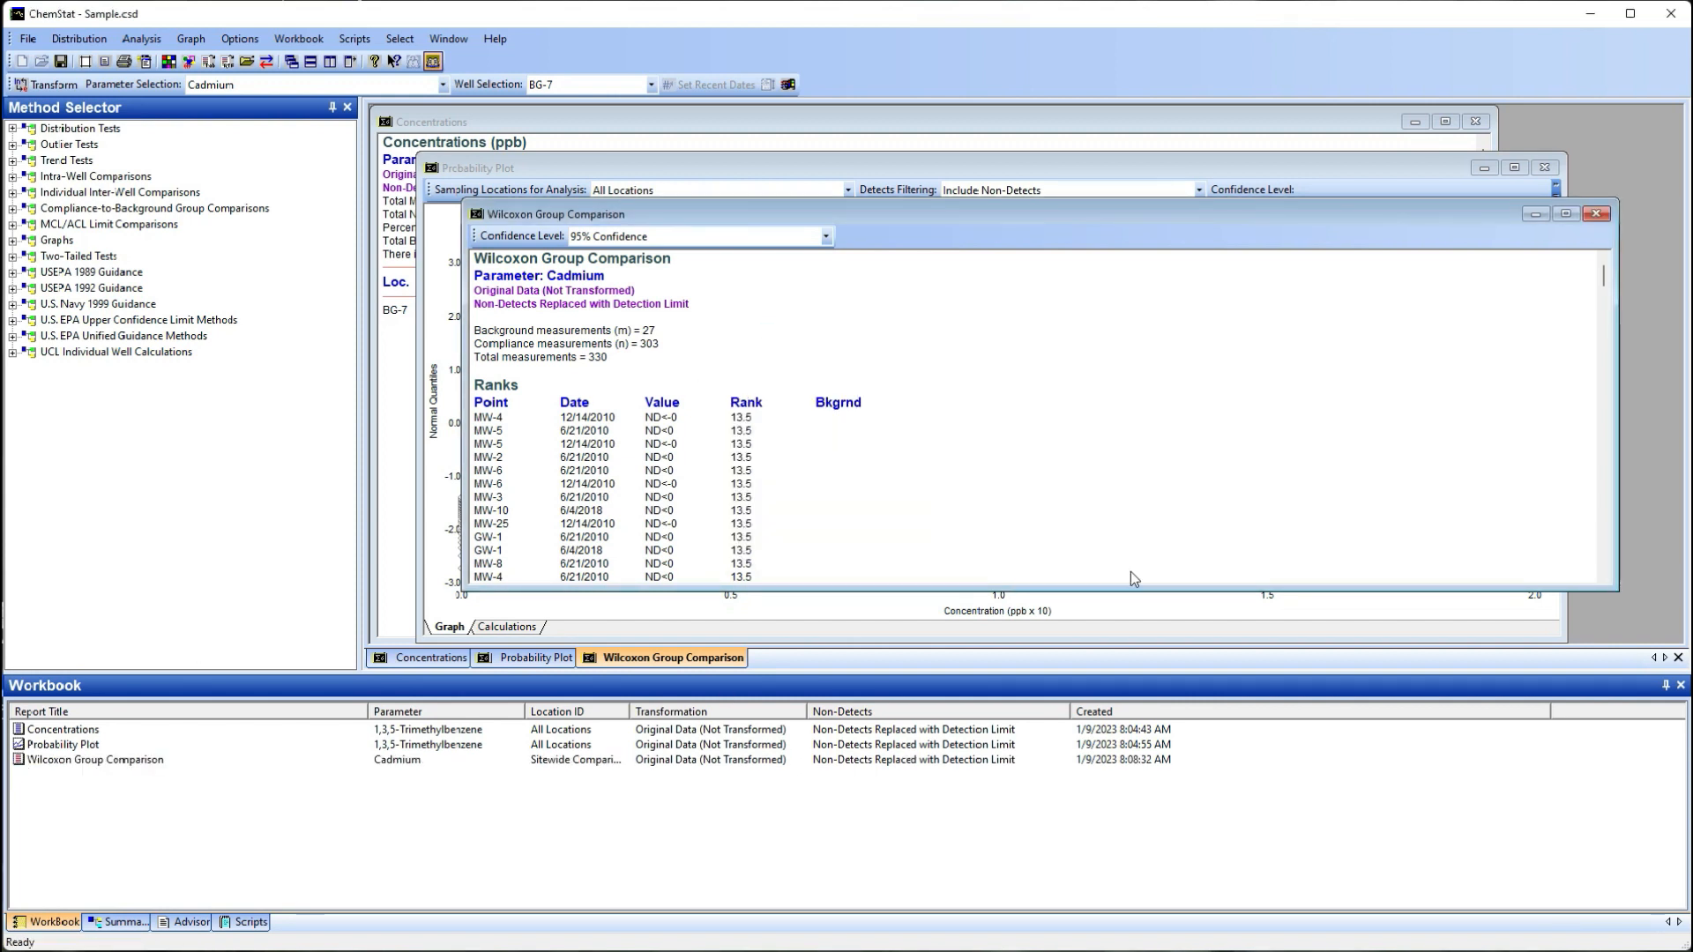
drag(1606, 279, 1620, 573)
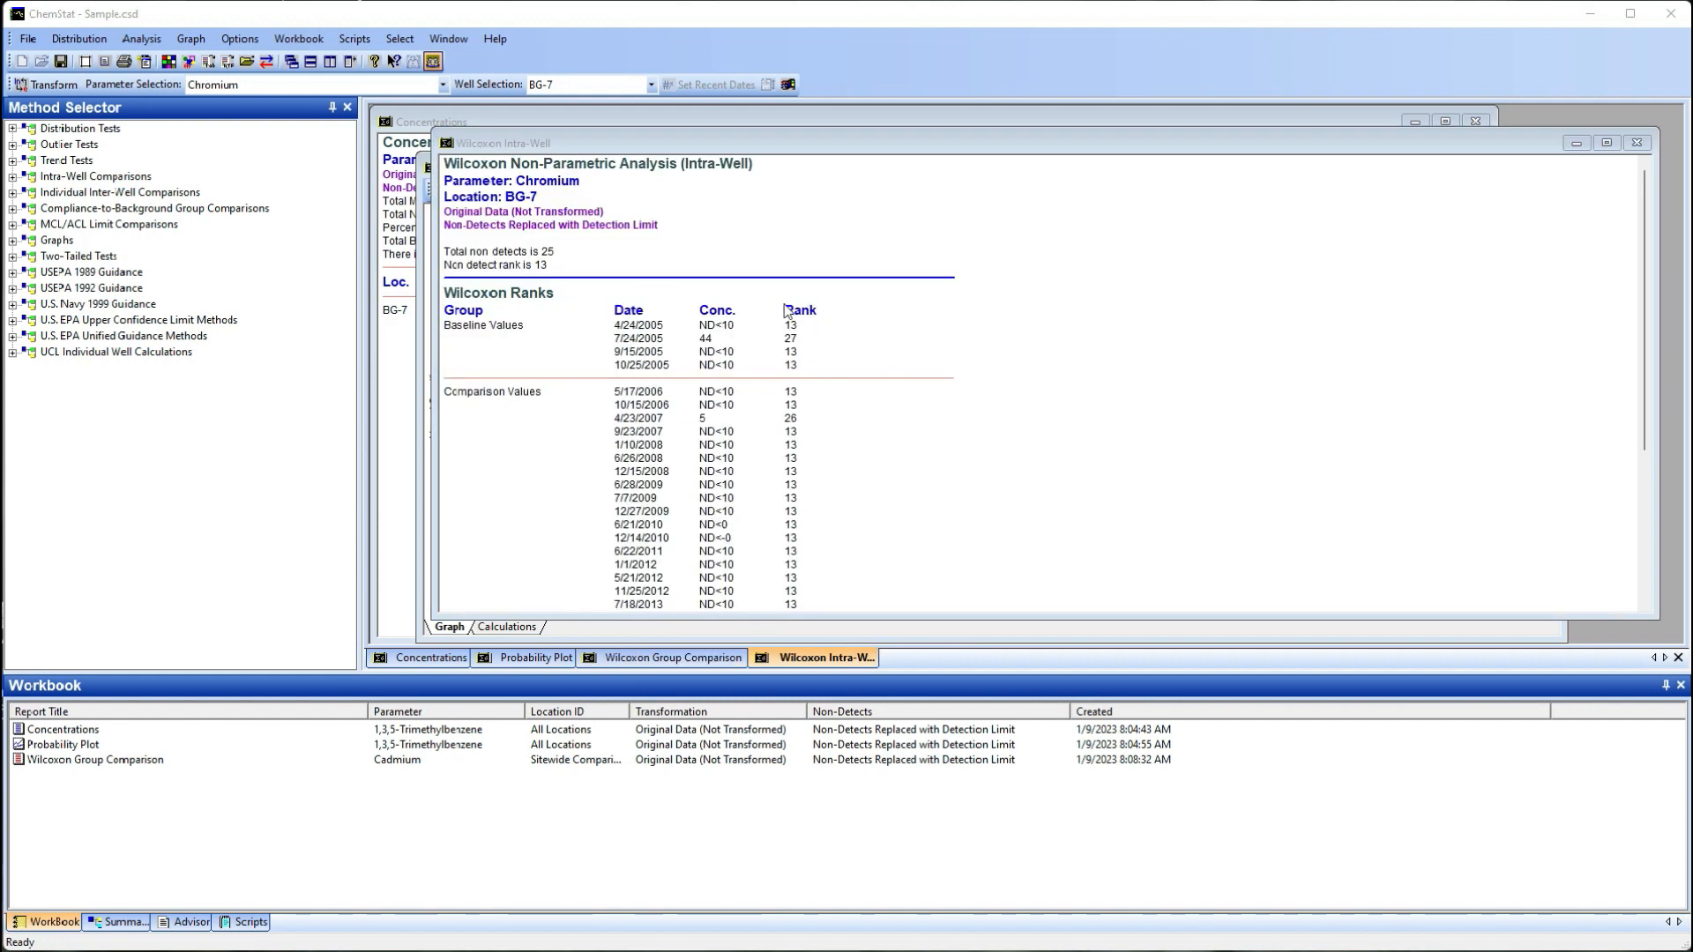
Add the Wilcoxon Intra-Well analysis for Chromium at BG-7 to the workbook and view its final statistics
right_click(723, 298)
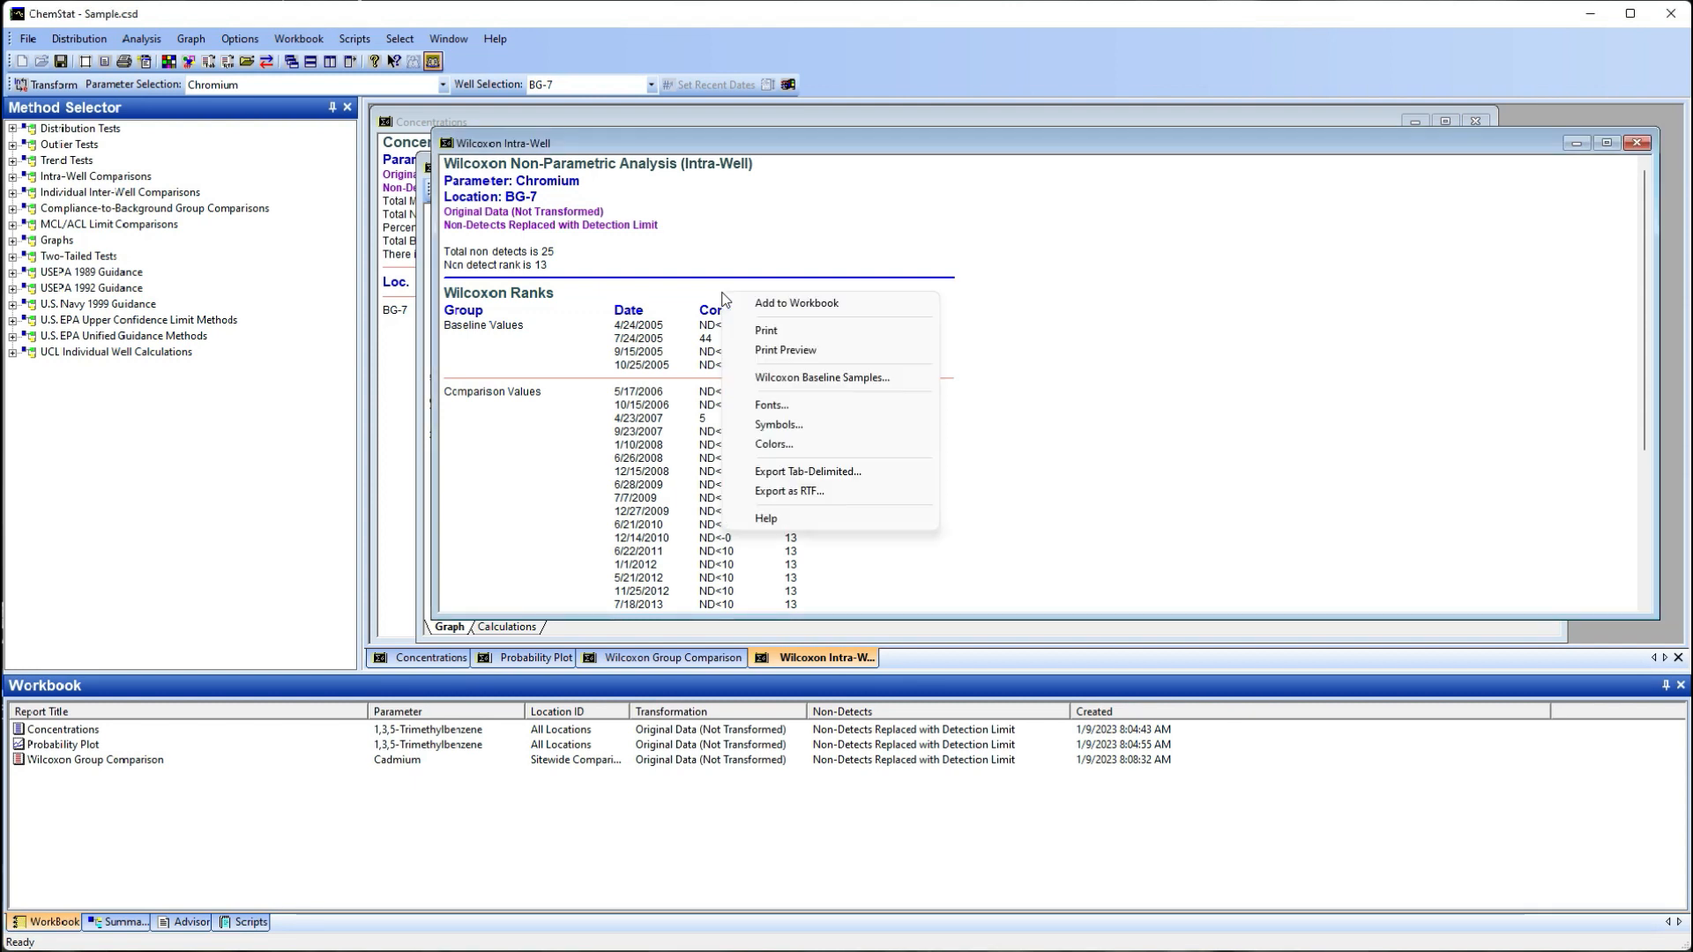
click(809, 310)
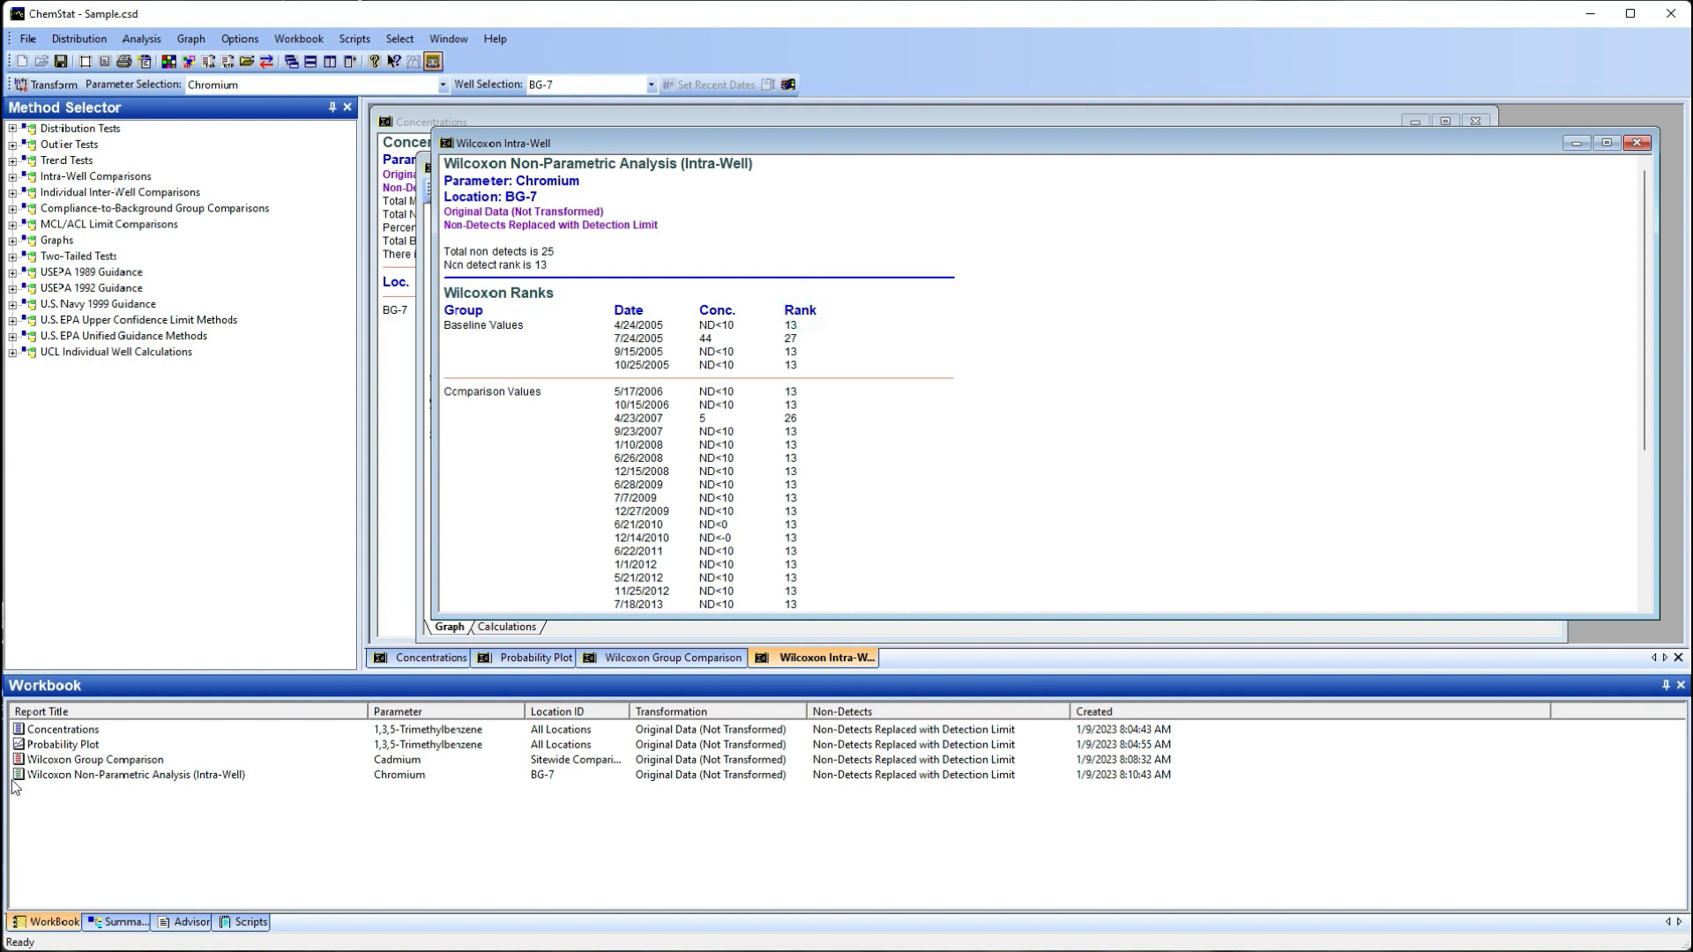
scroll(1435, 481, down, 6)
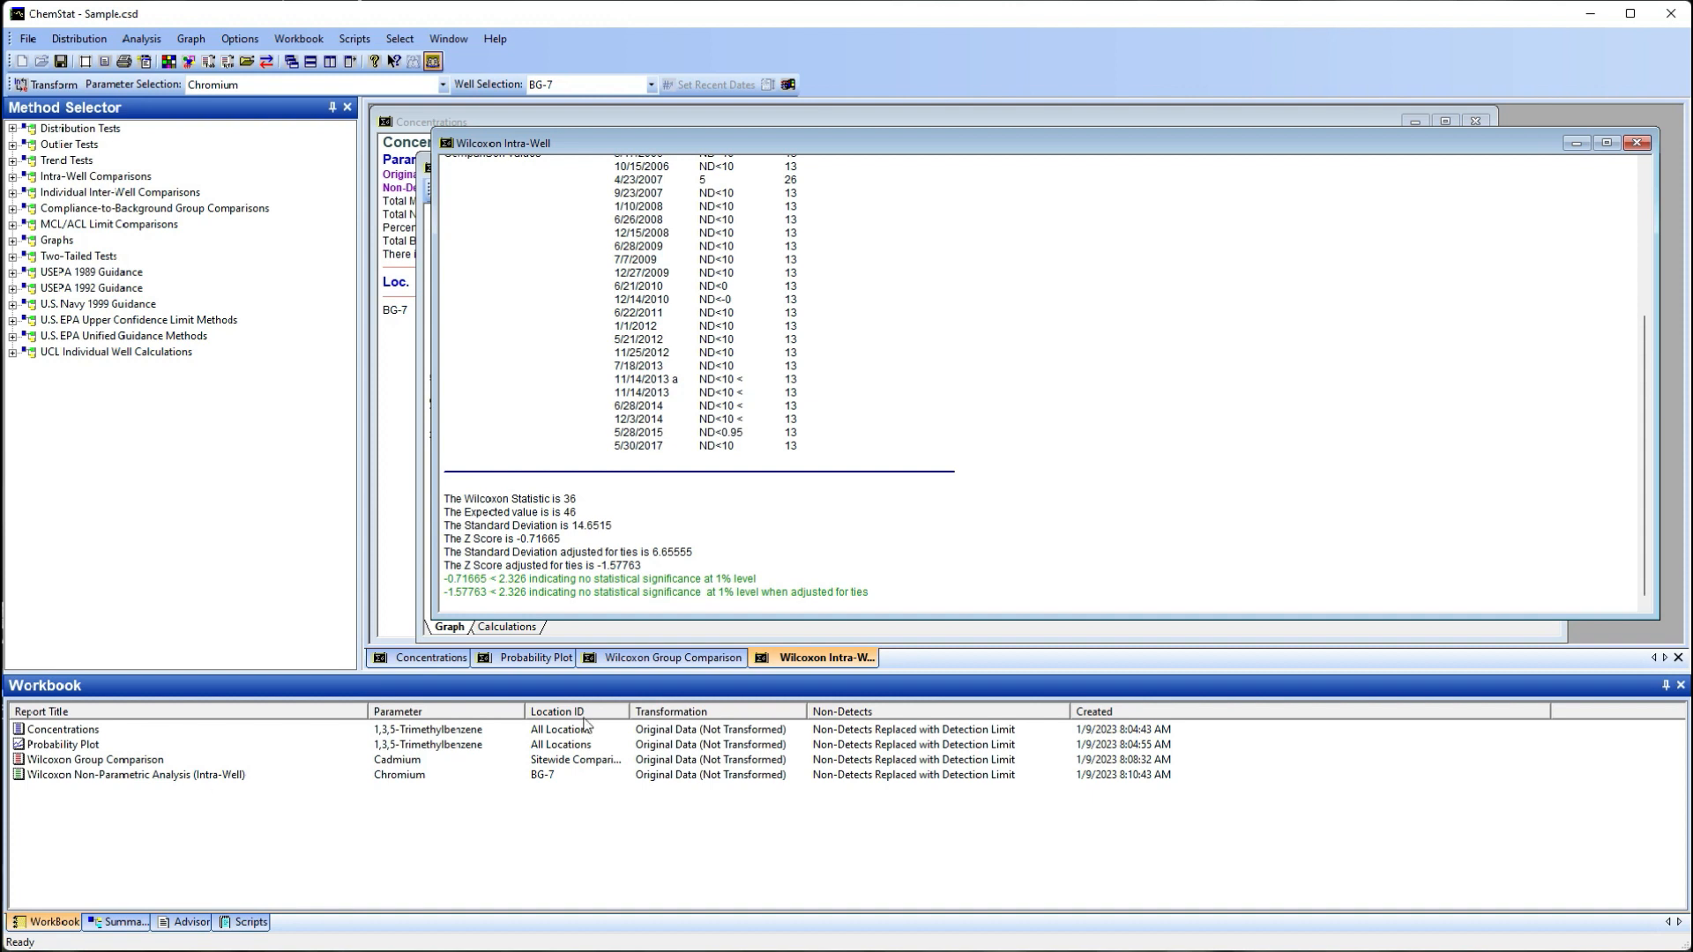
Bring the Chromium Concentrations report to the front and apply a Natural Logarithm transformation to the data
click(691, 120)
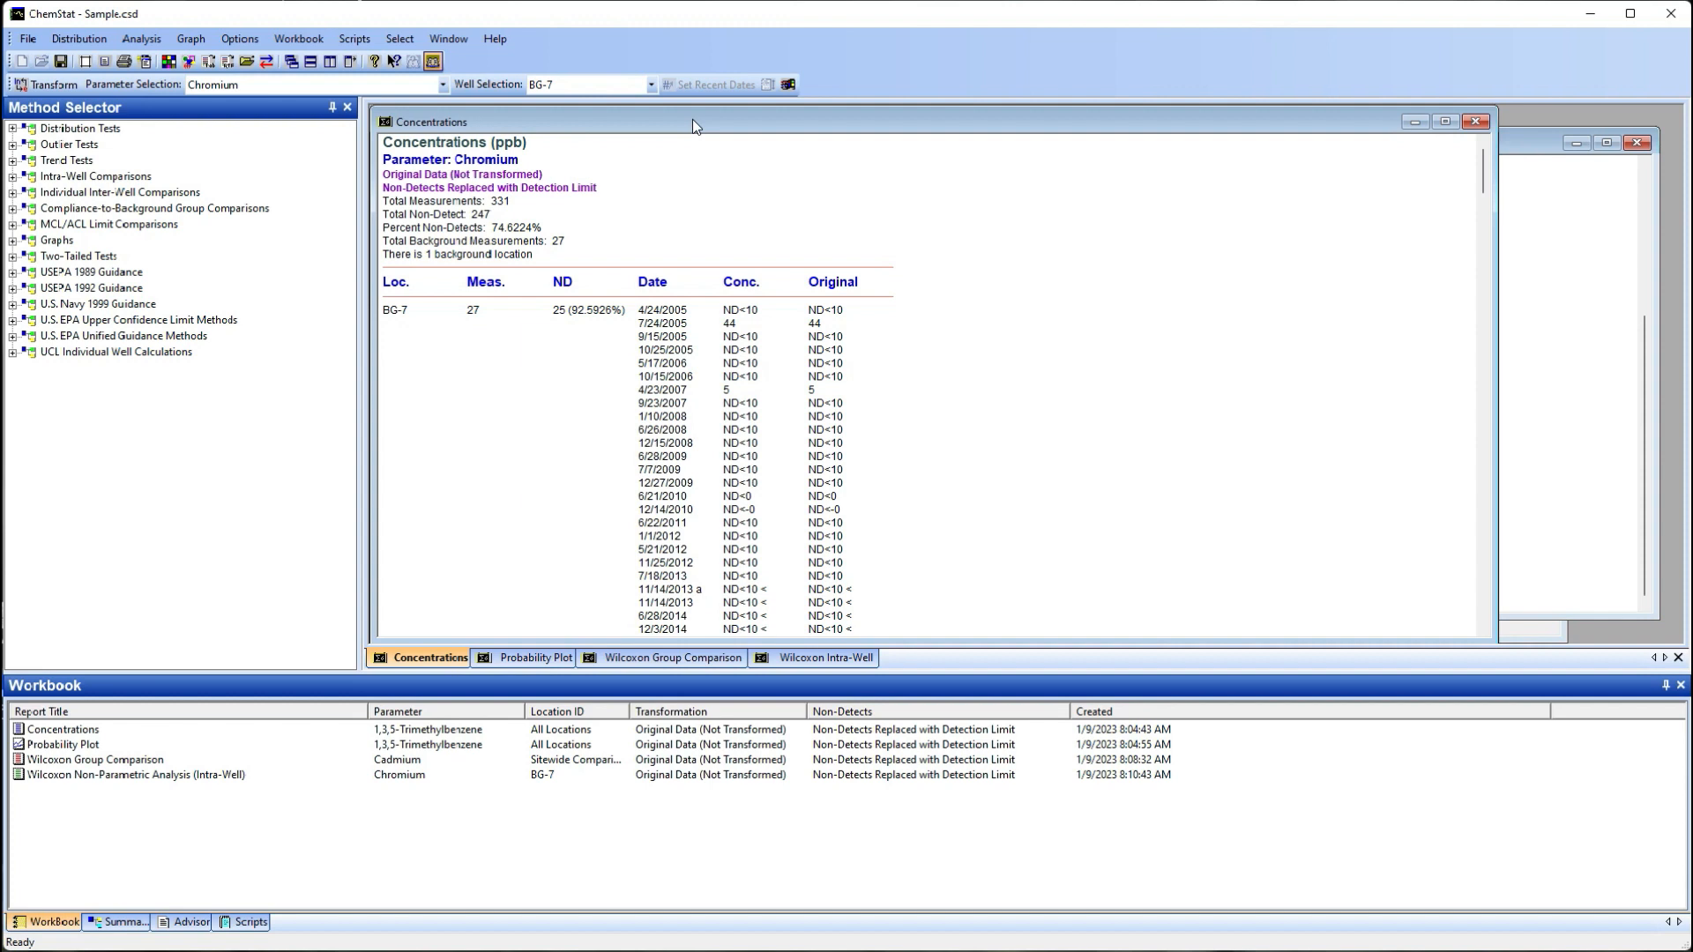
click(79, 41)
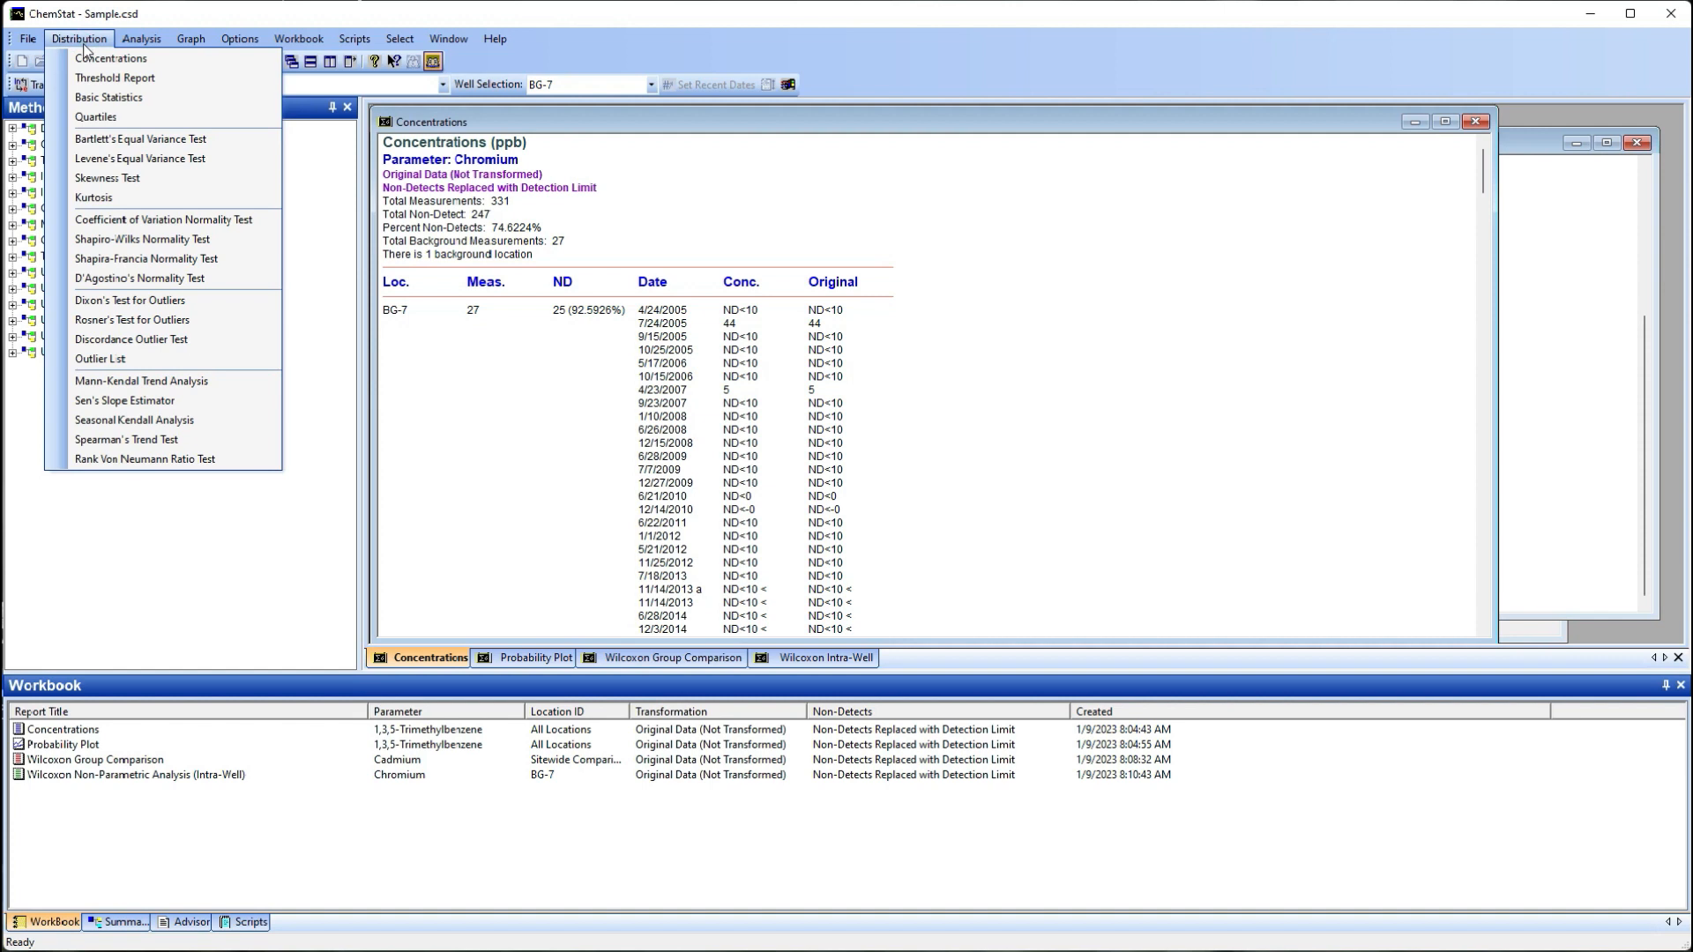
click(81, 40)
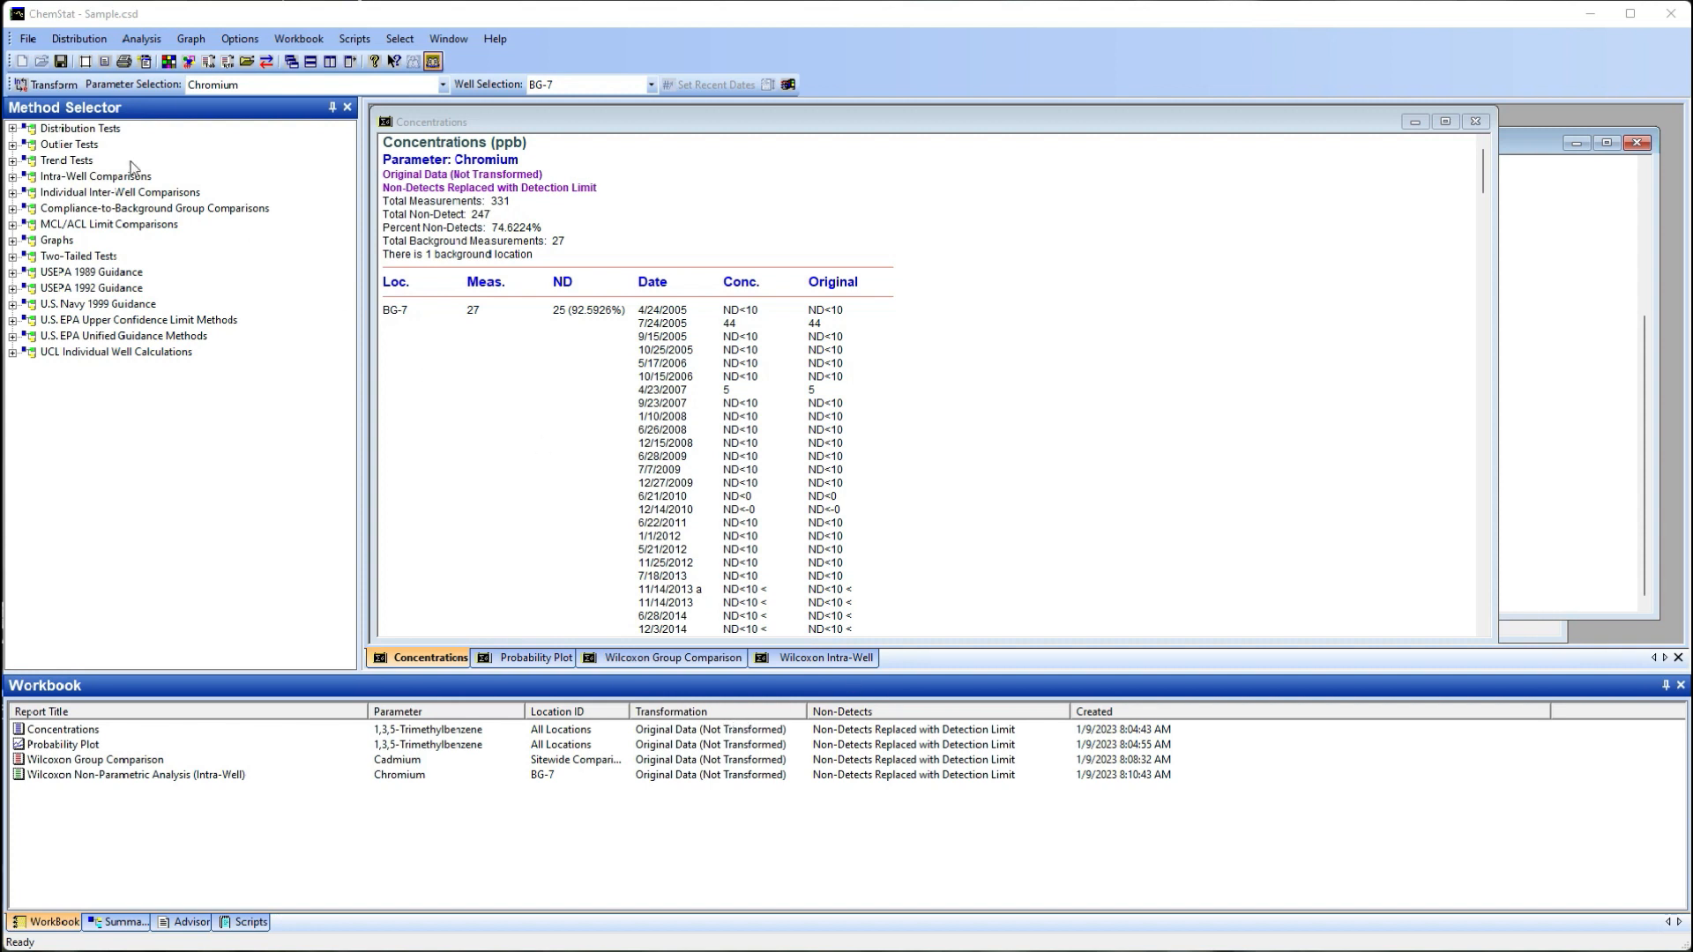
click(36, 85)
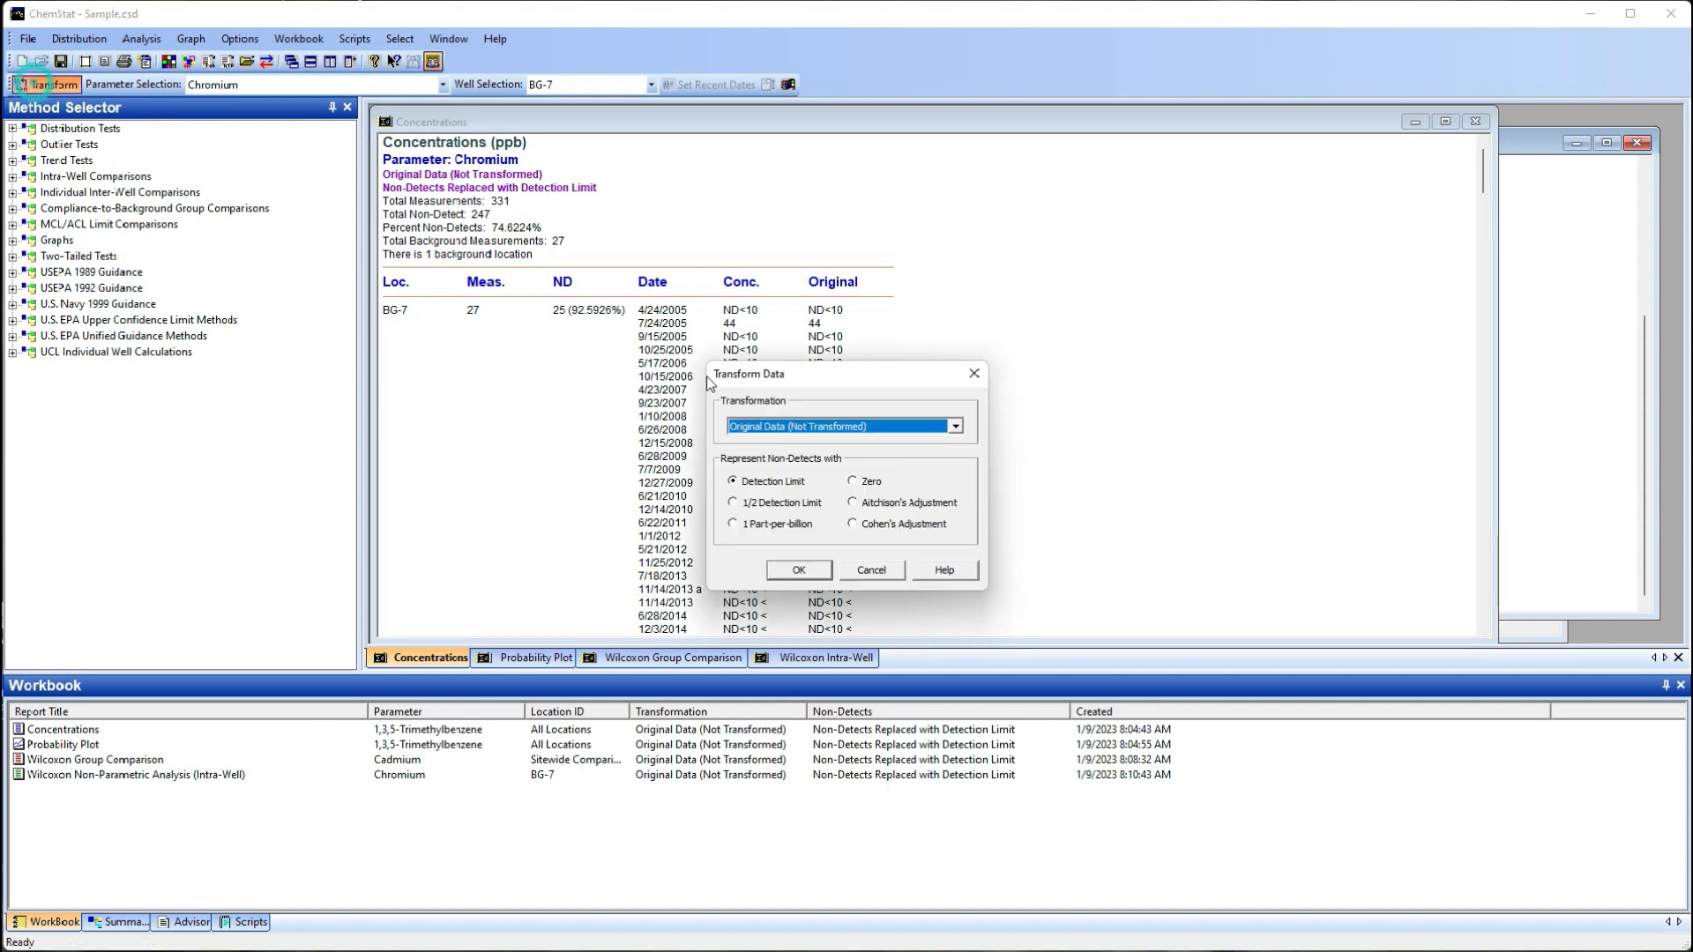
click(882, 426)
click(882, 454)
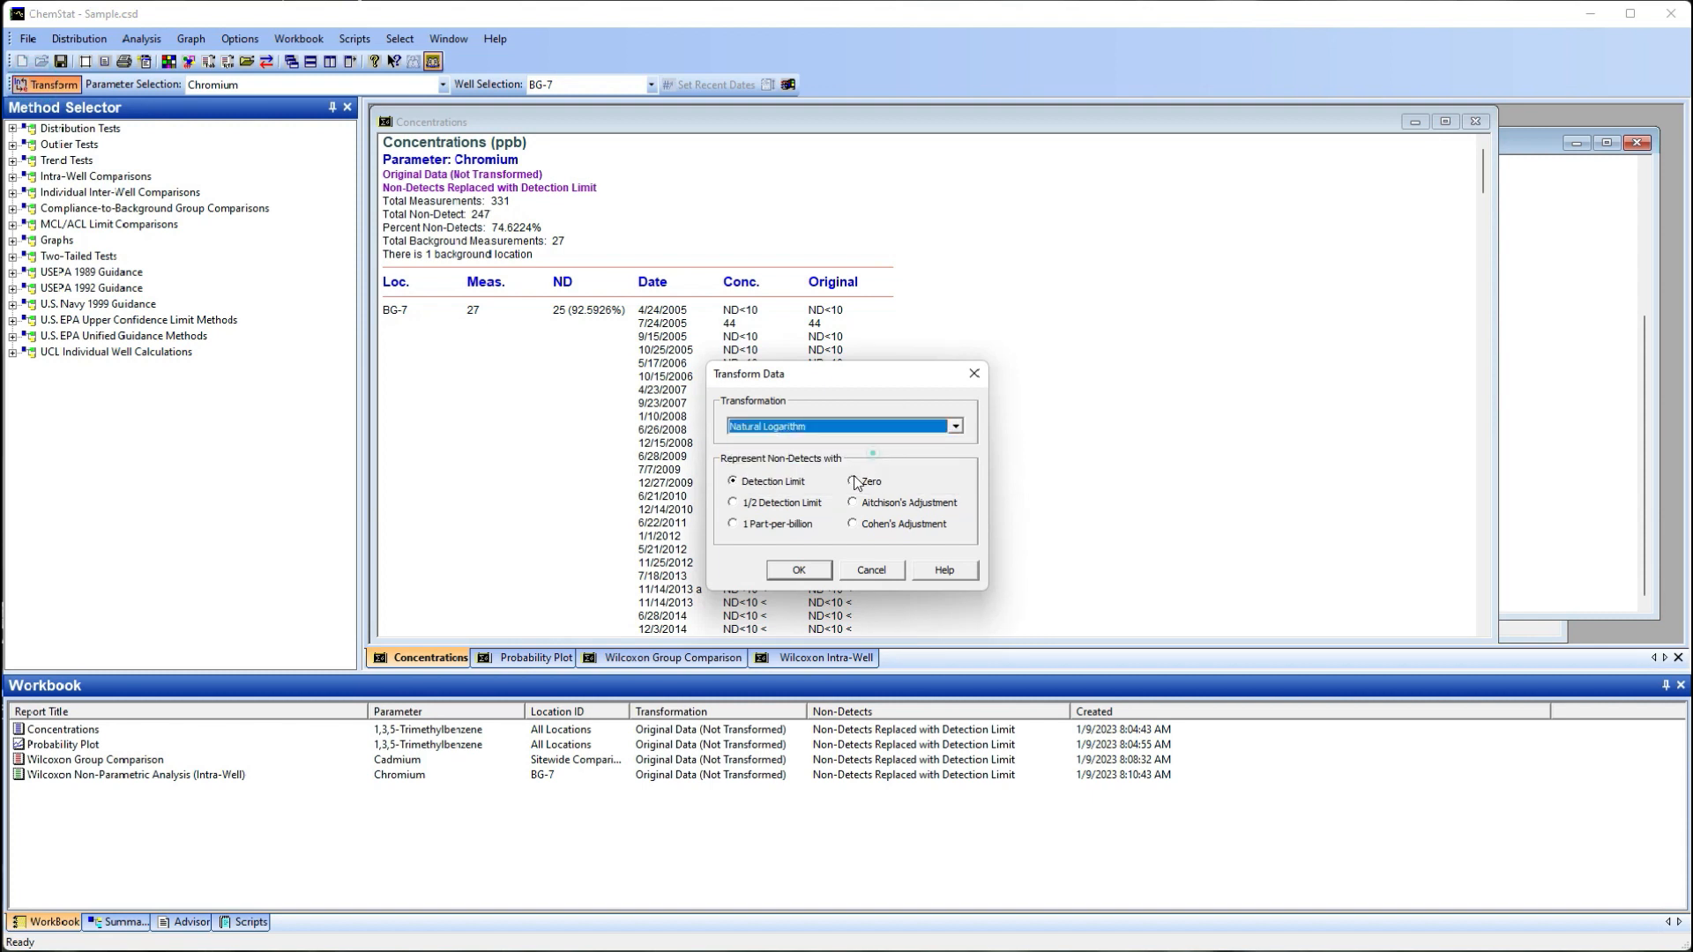
click(803, 570)
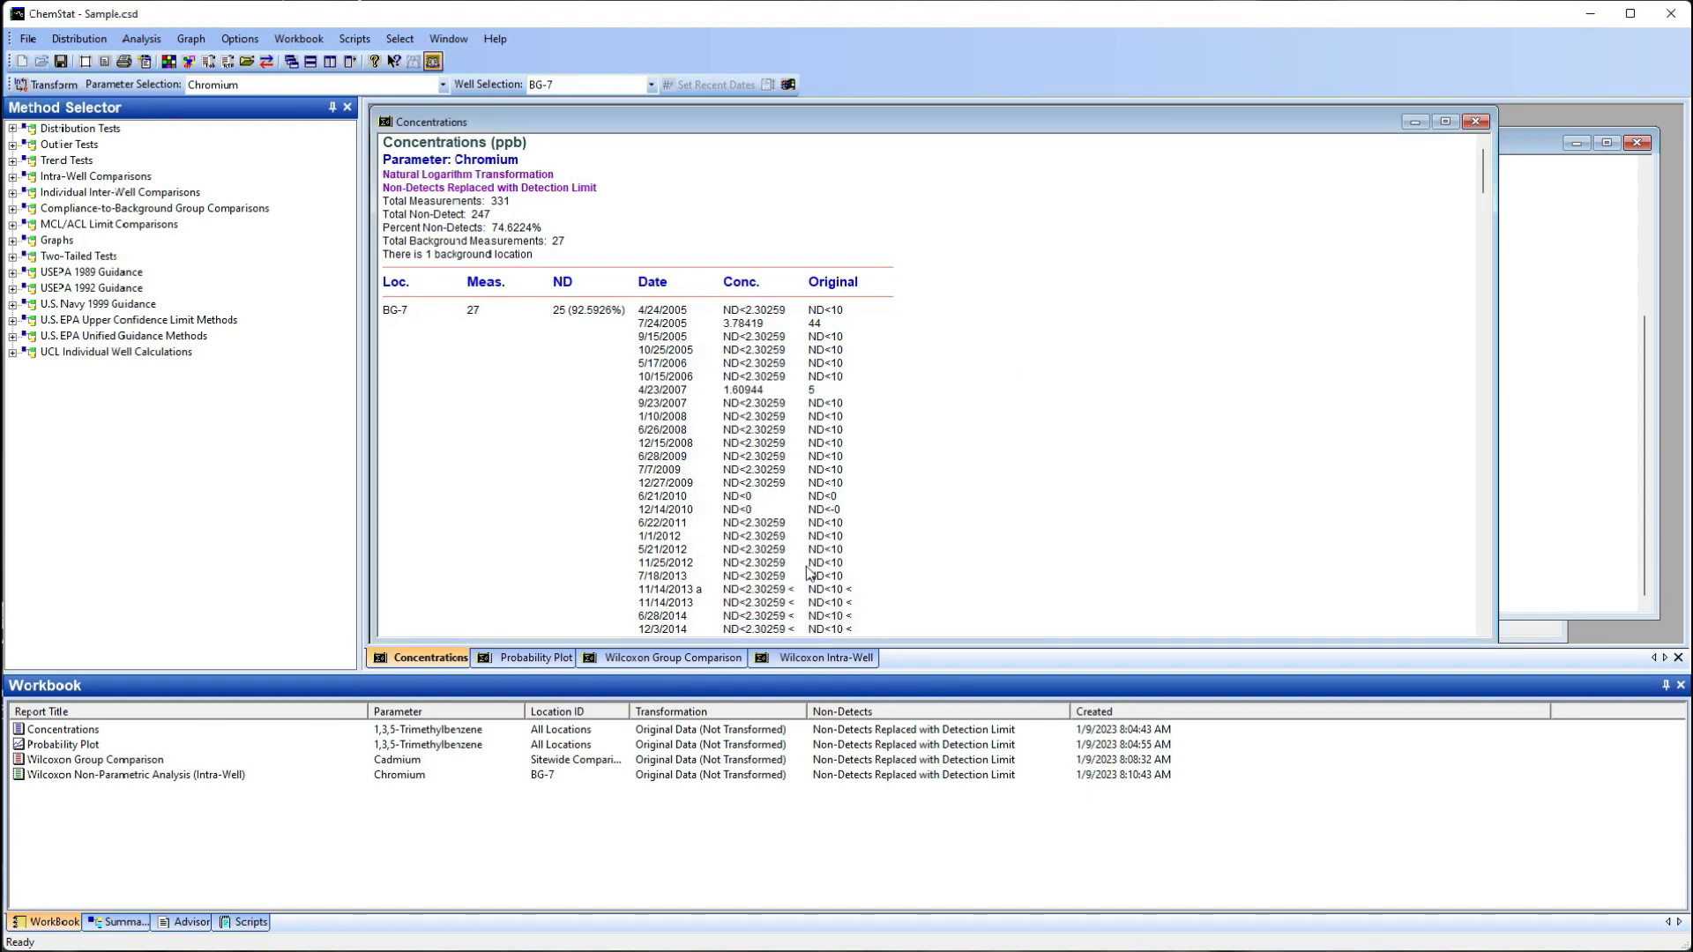
Return to the Wilcoxon Intra-Well report and add its log-transformed version for Chromium at BG-7 to the workbook
click(564, 666)
click(633, 662)
click(791, 661)
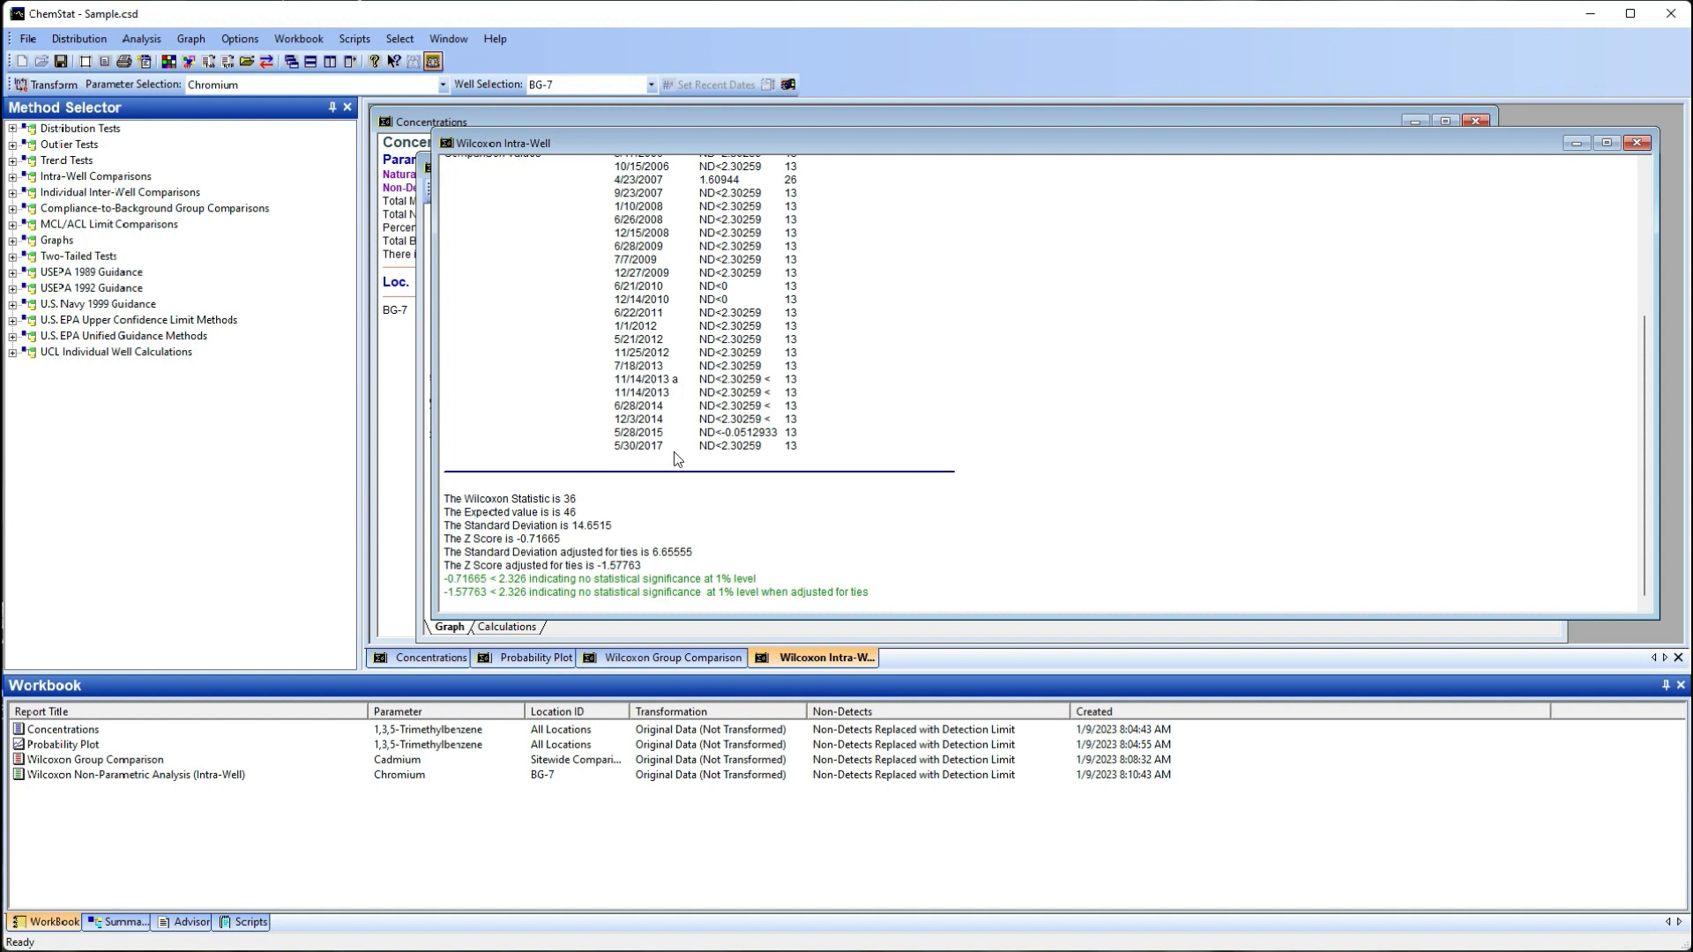
right_click(663, 404)
click(696, 417)
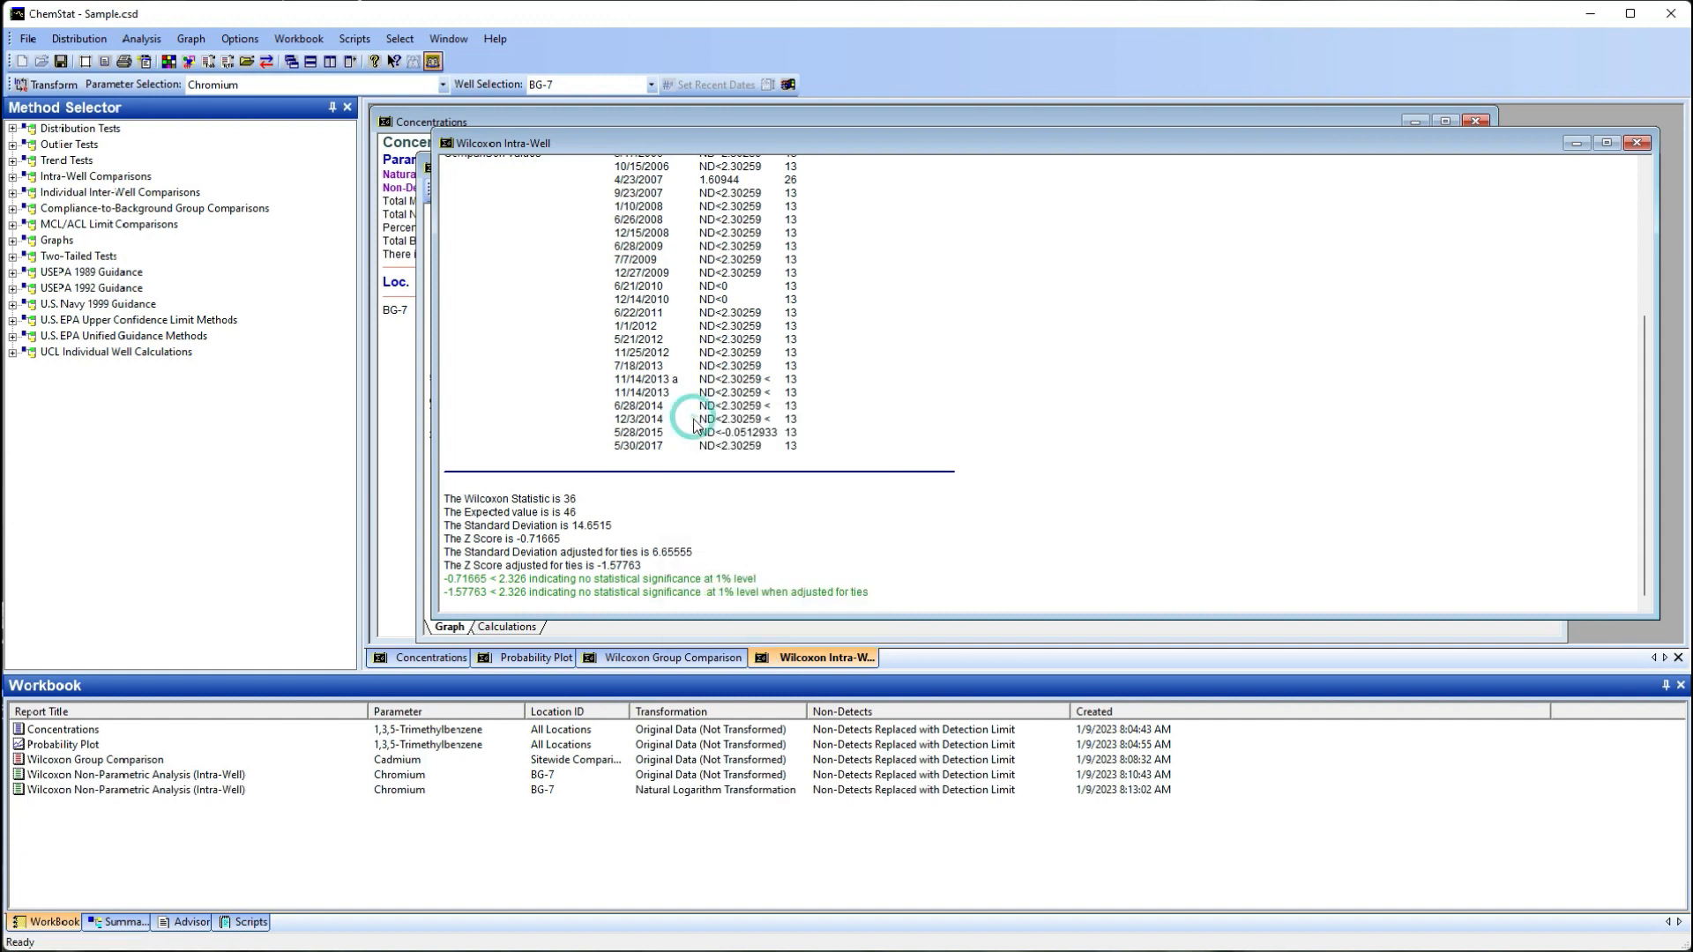
Open the saved Wilcoxon Group Comparison report for Cadmium from the workbook, view it, and close it
click(652, 791)
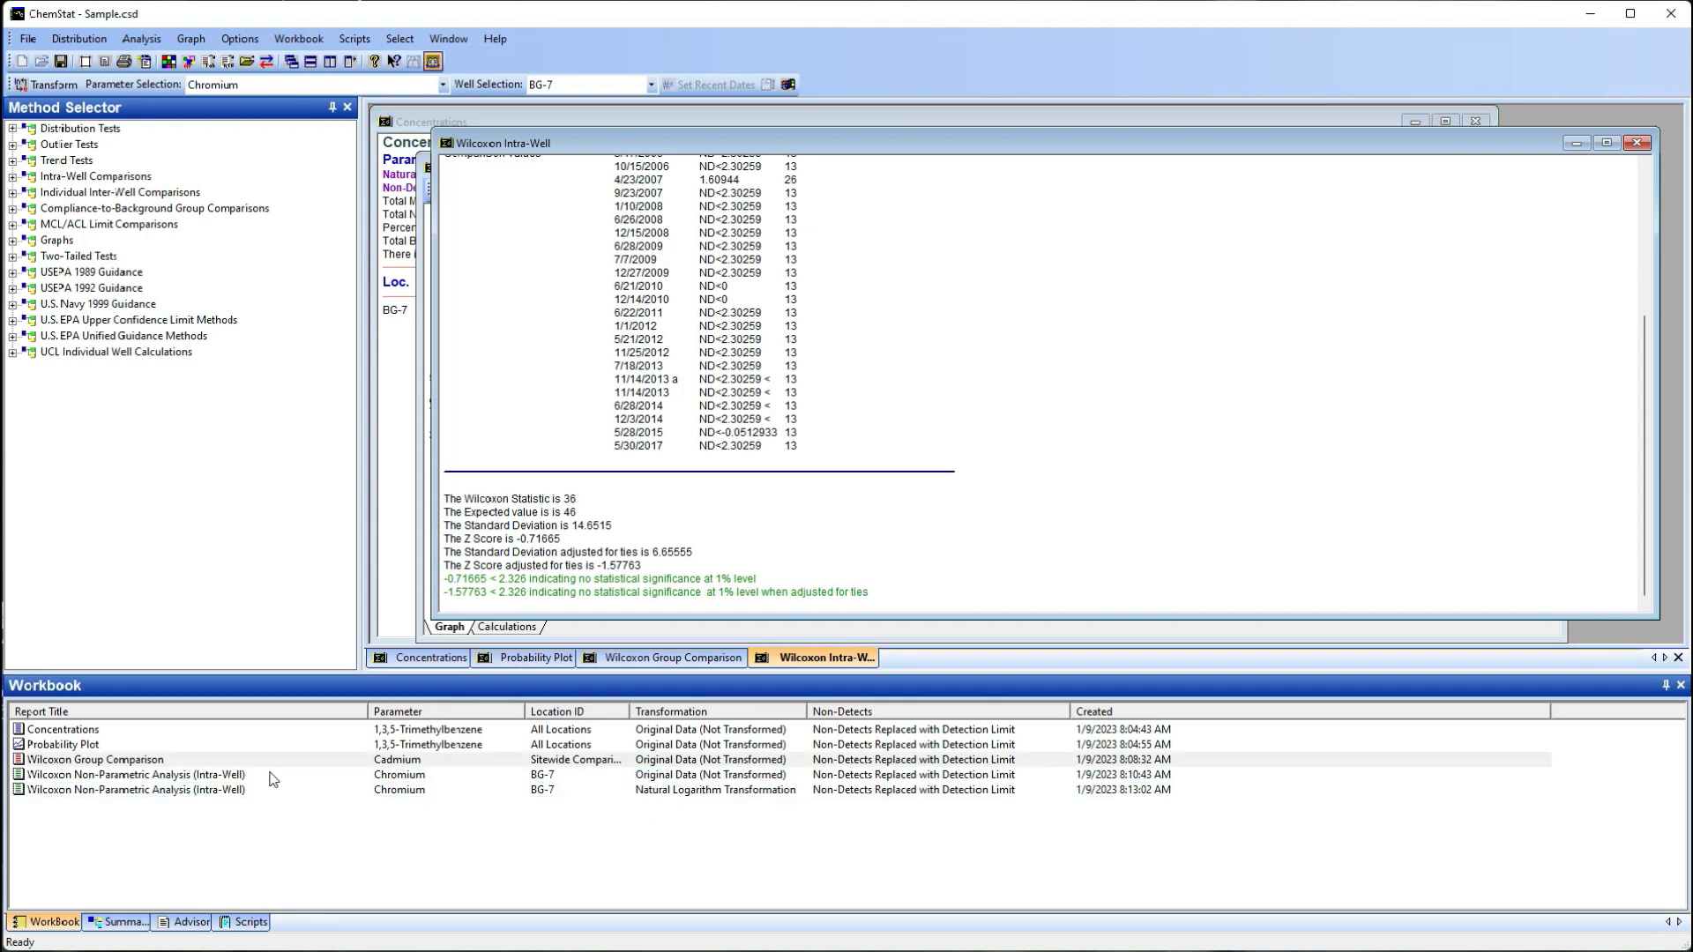
double_click(278, 760)
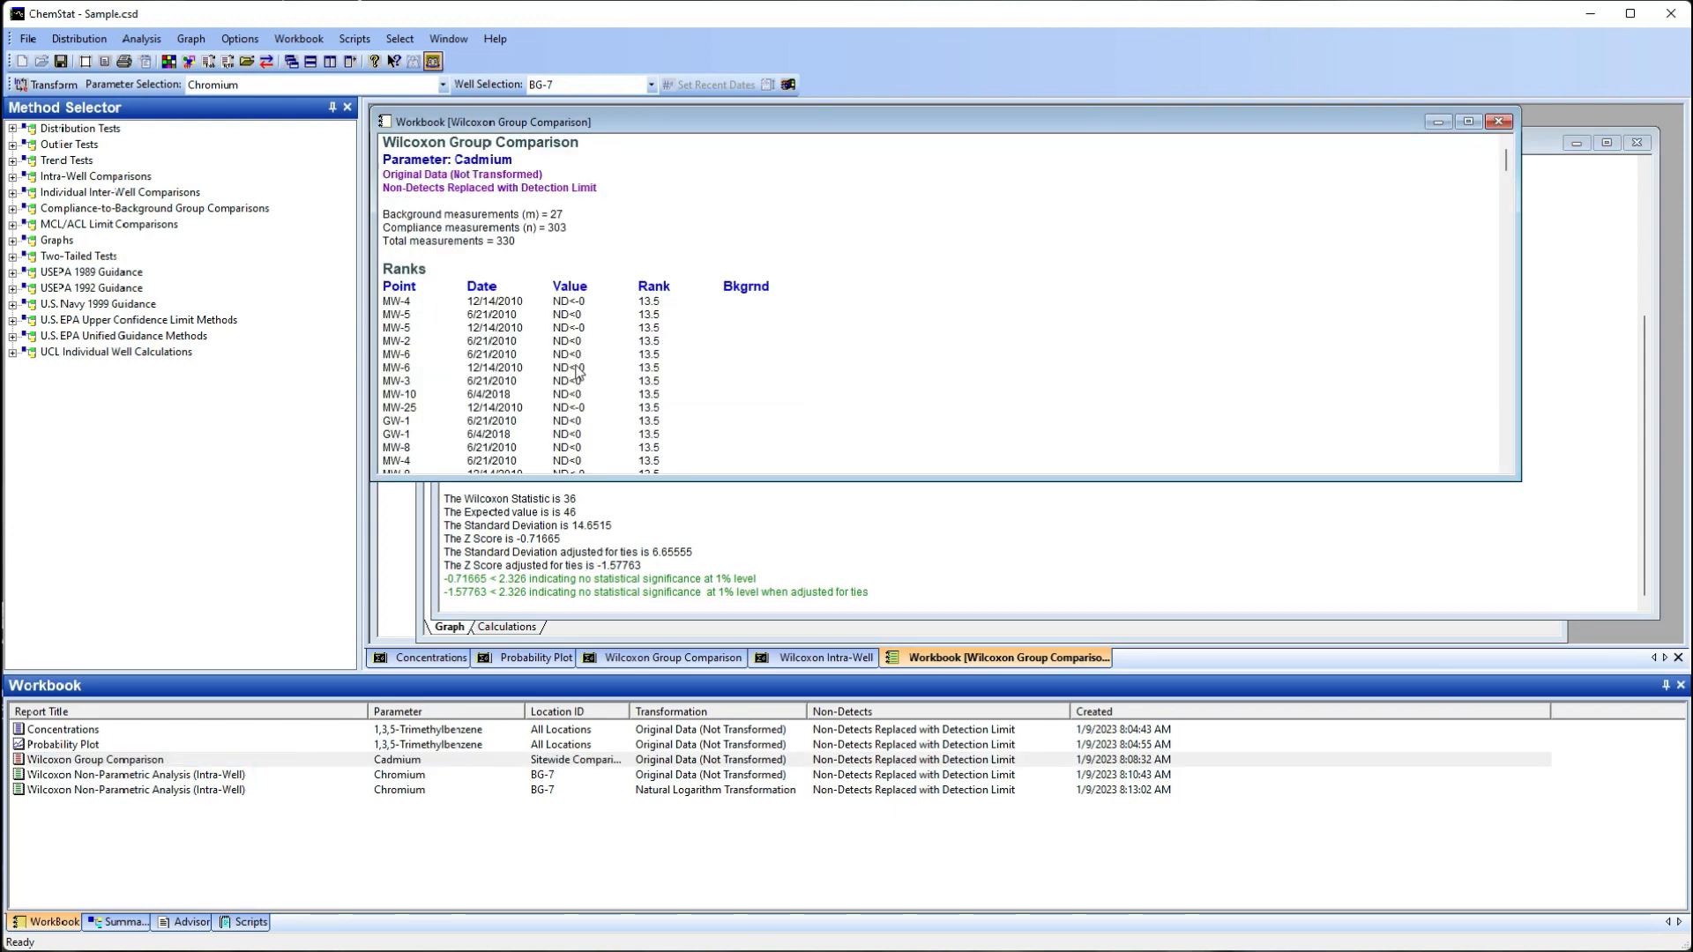
click(1498, 122)
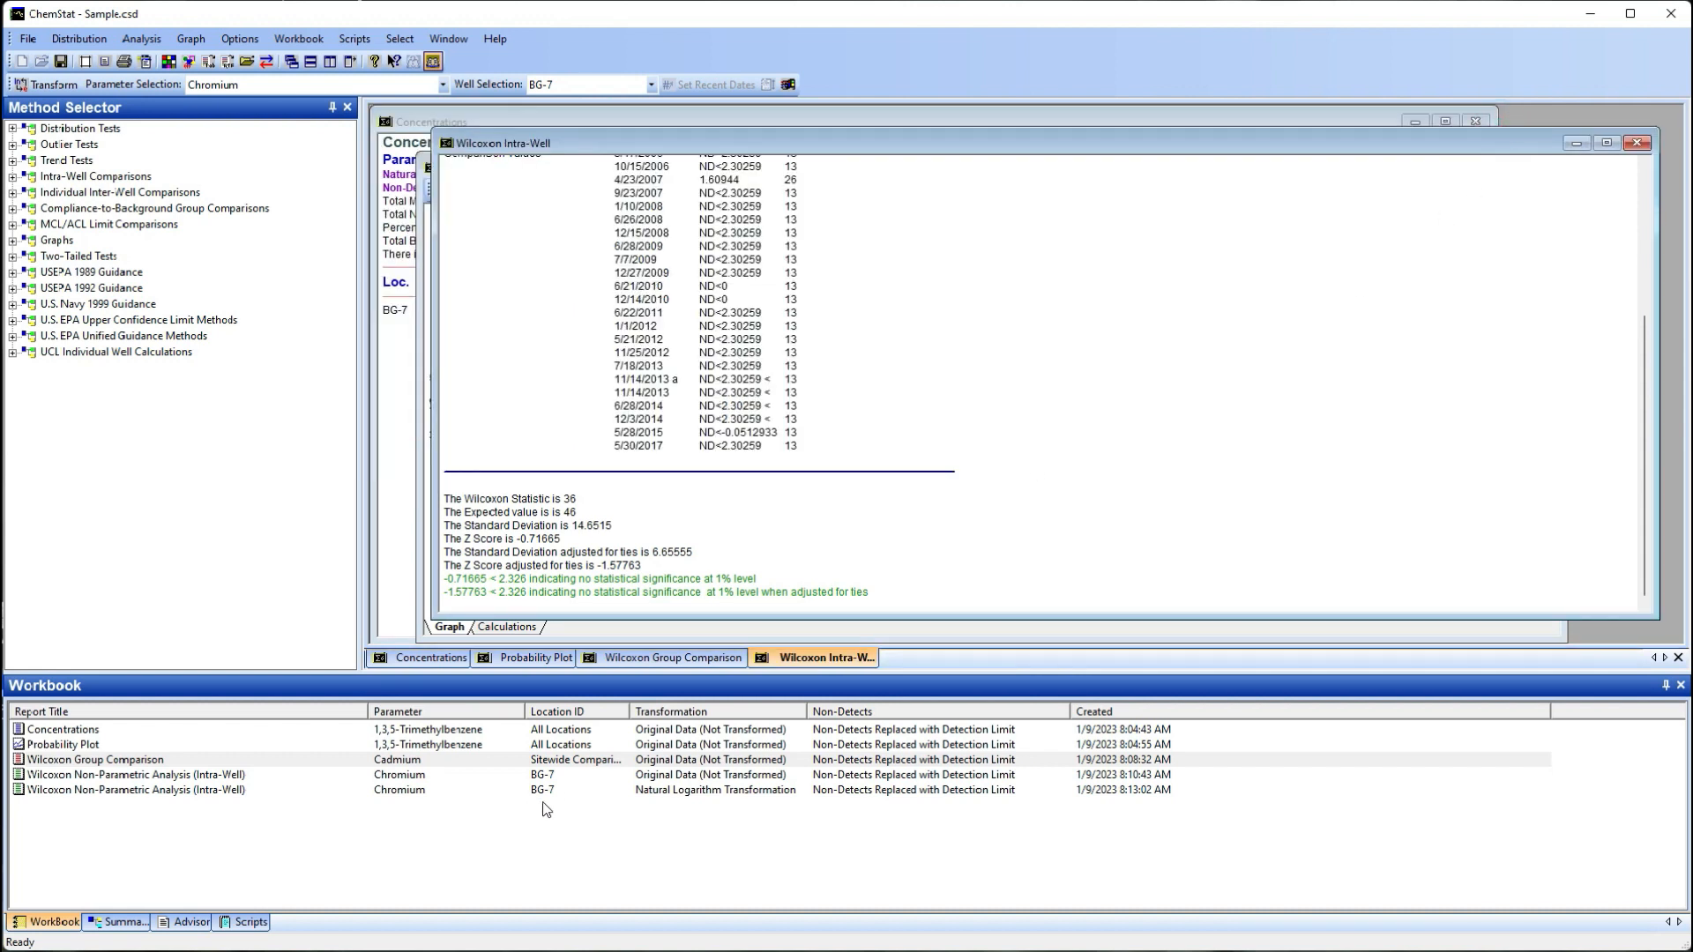
Set the data transformation back to original, untransformed data for Chromium
click(44, 85)
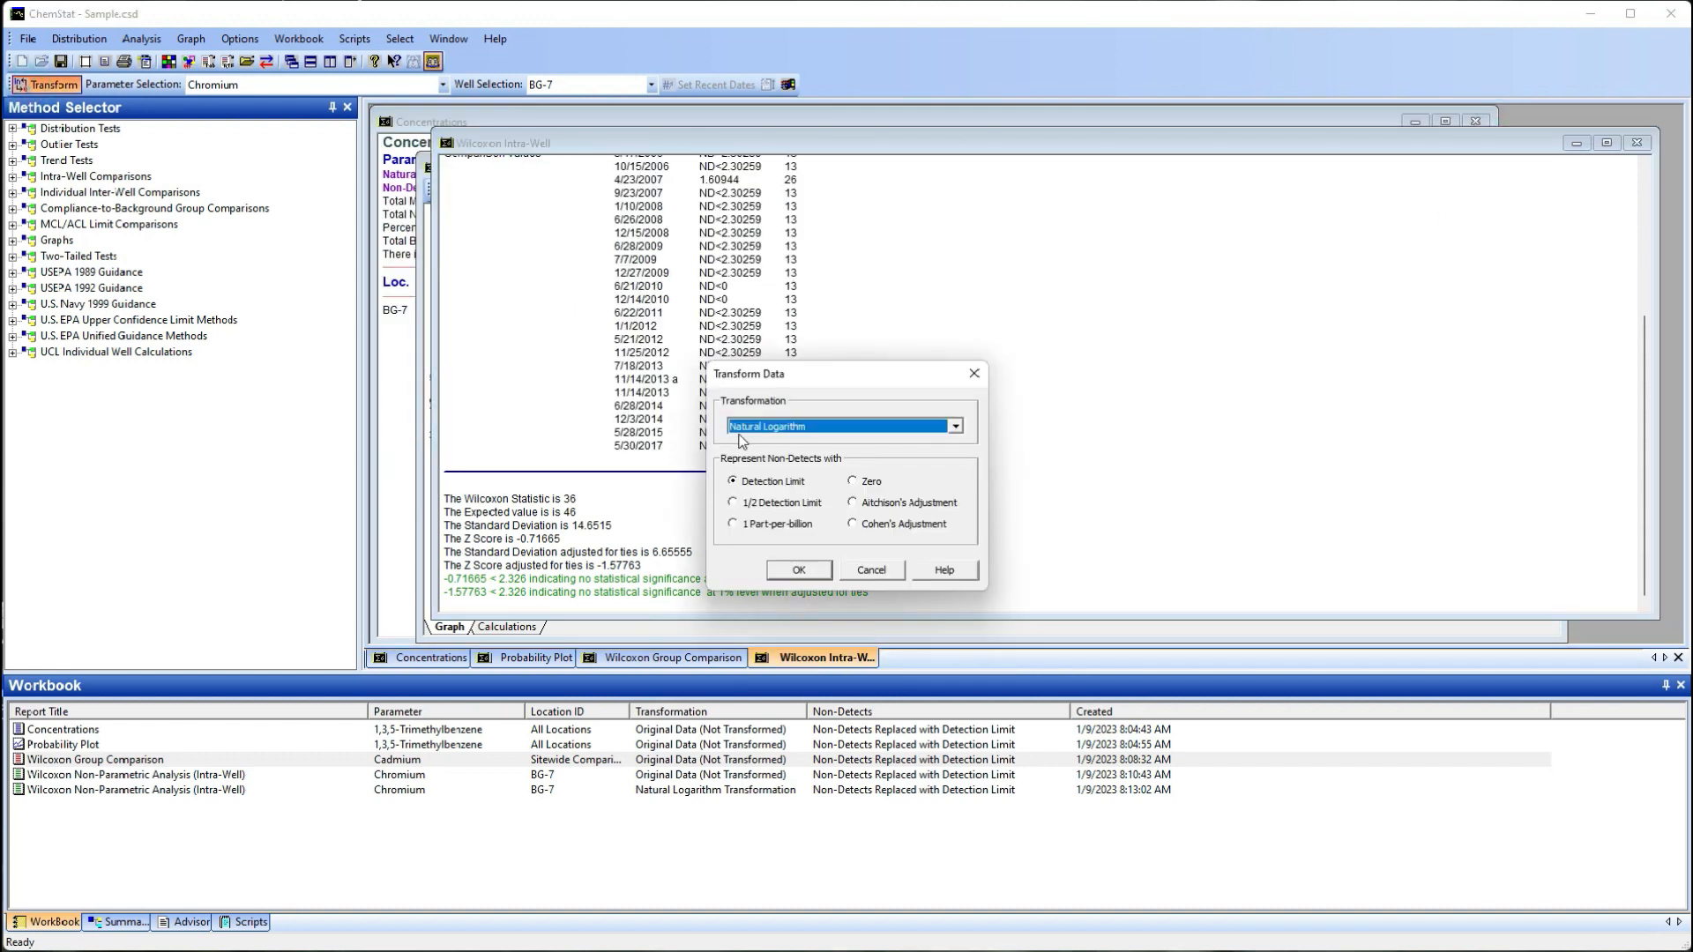
click(742, 427)
click(759, 439)
click(800, 569)
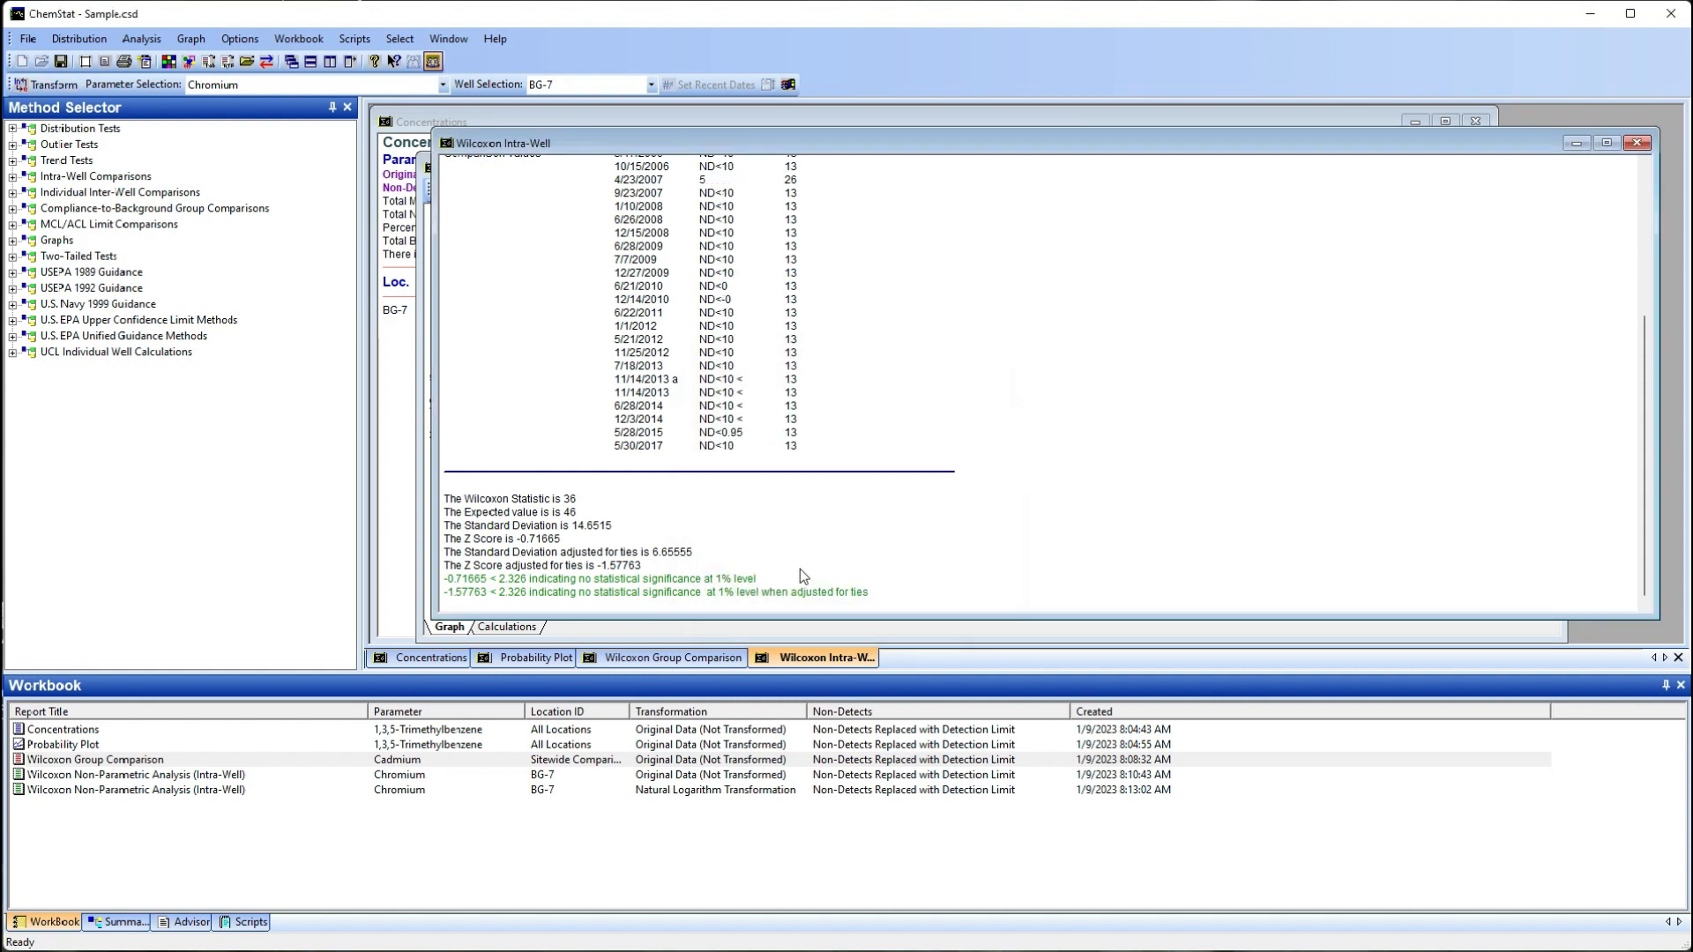
Open the saved log-transformed Wilcoxon Intra-Well report for Chromium at BG-7 and find its entry in the workbook summary
double_click(705, 792)
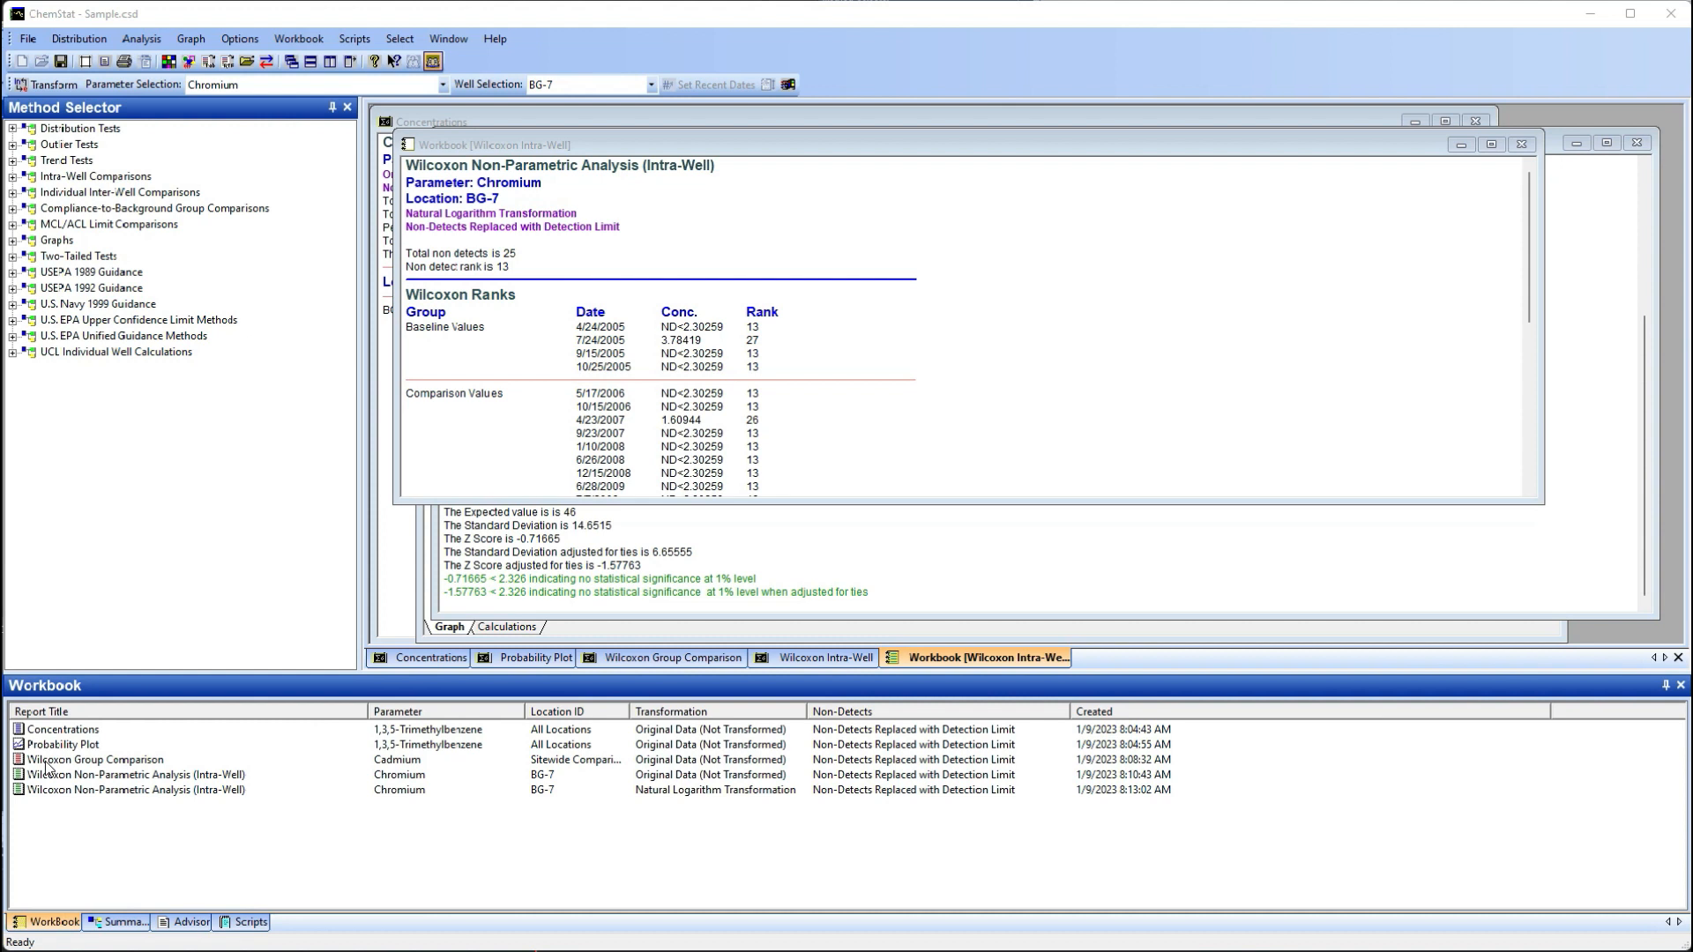
click(118, 923)
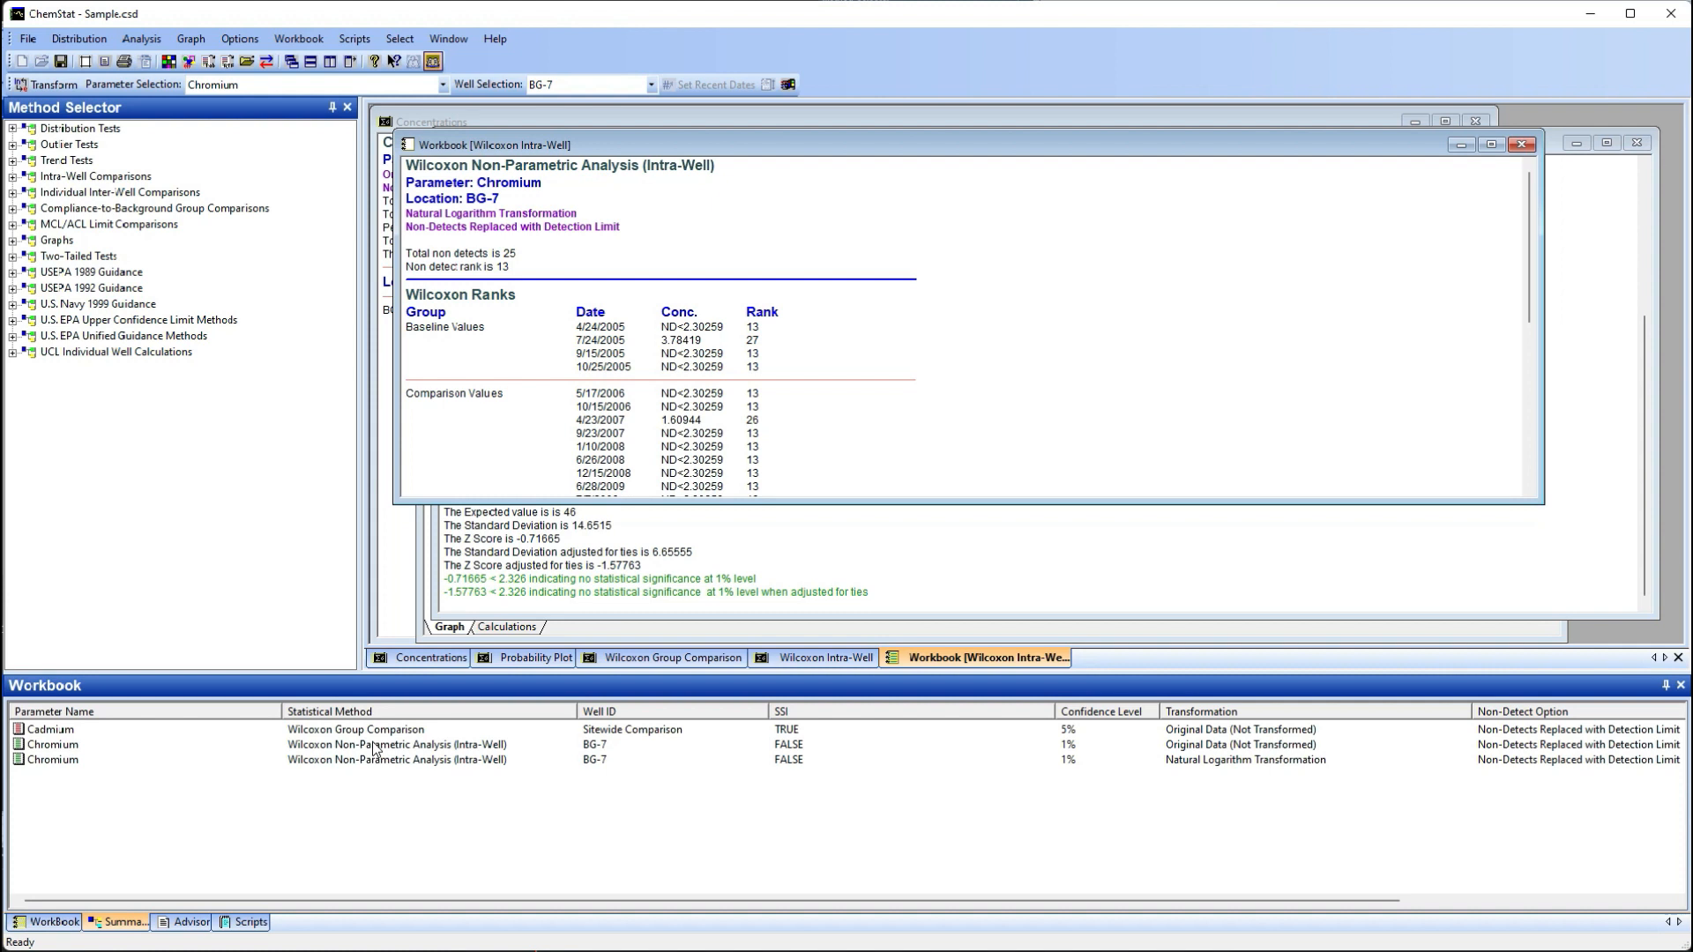
click(630, 760)
Run the Kruskal-Wallis Non-Parametric Rank Method on Chromium and add its report to the workbook
click(141, 39)
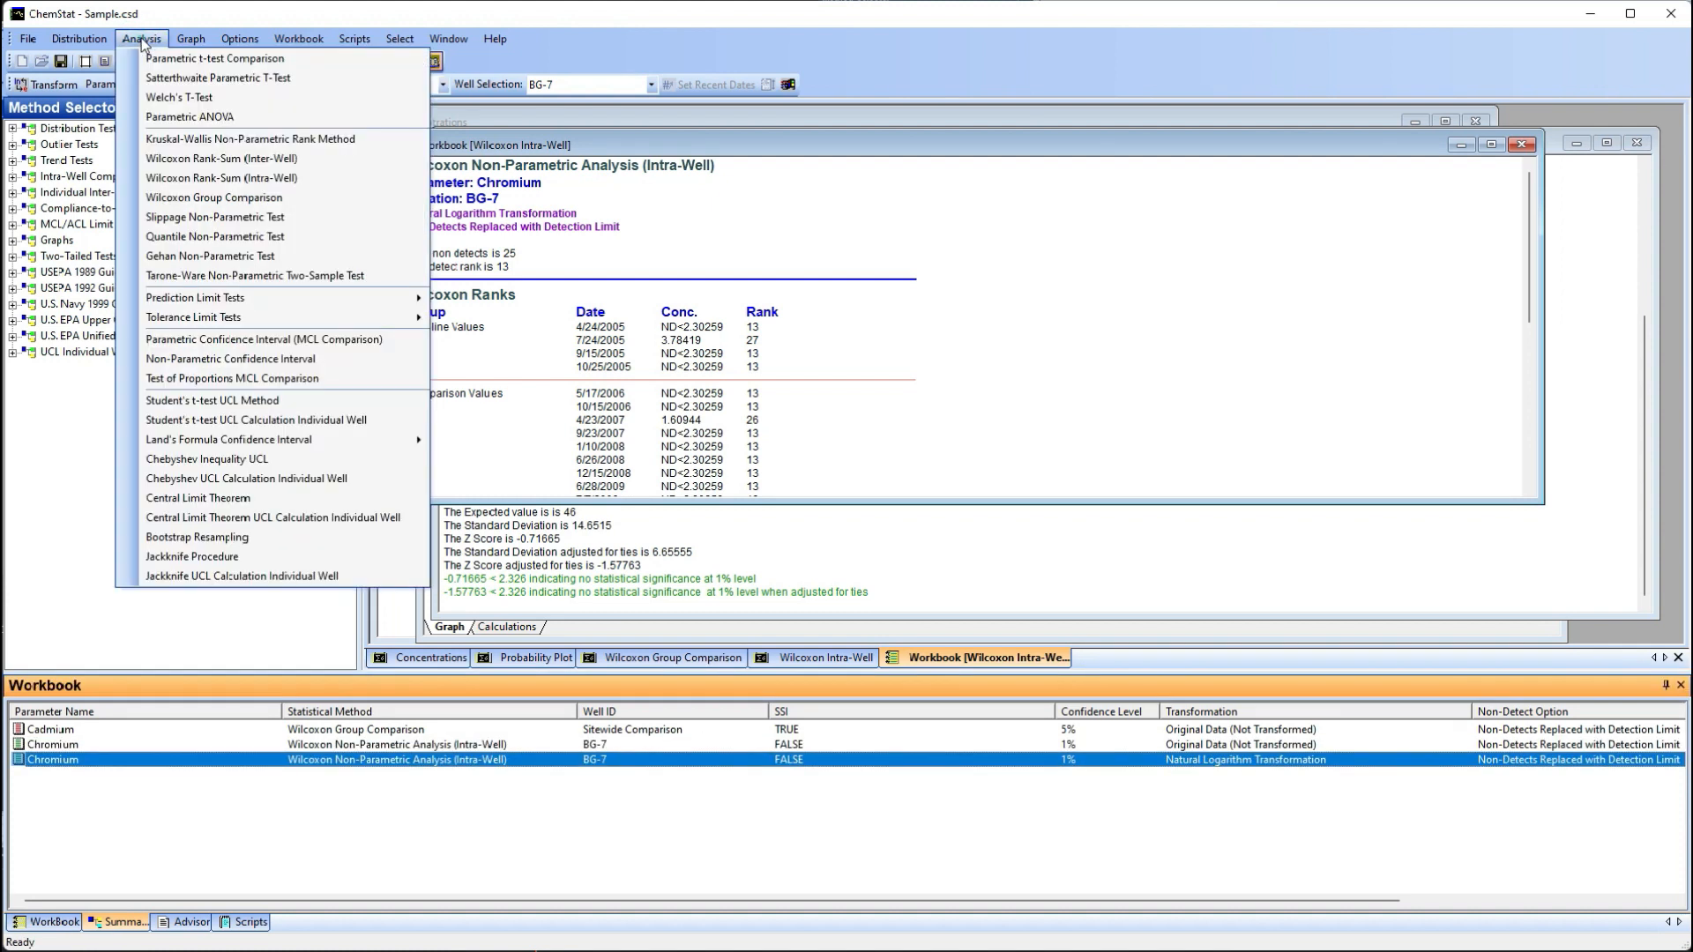
click(176, 141)
drag(1575, 225, 1559, 505)
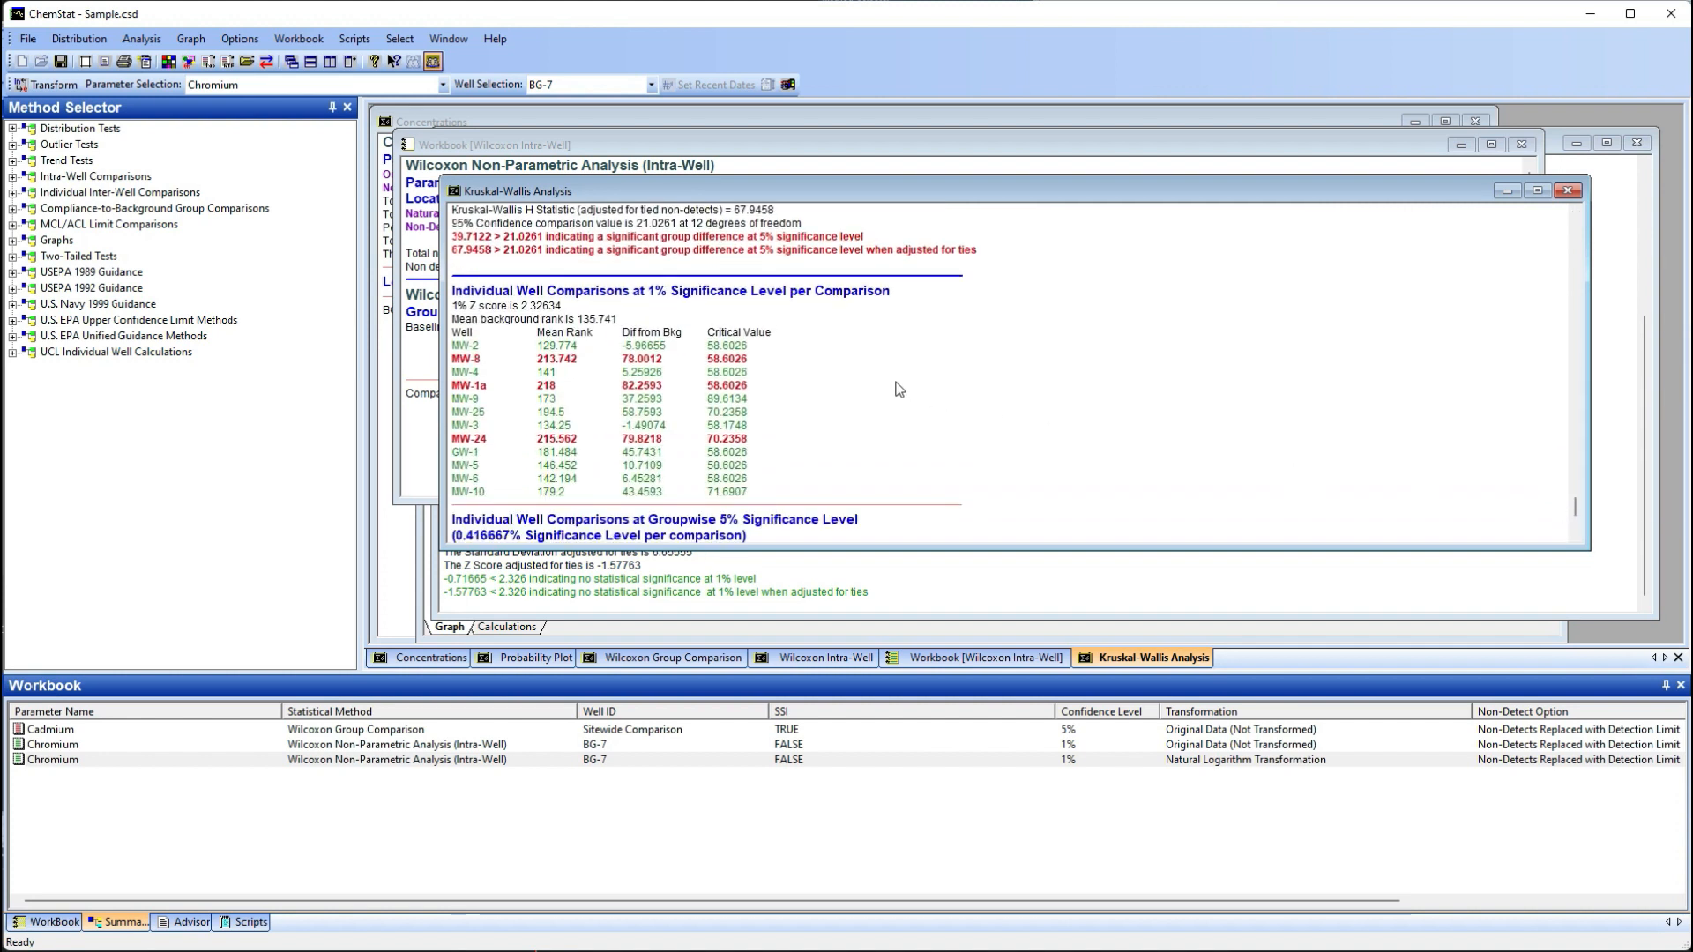
click(47, 925)
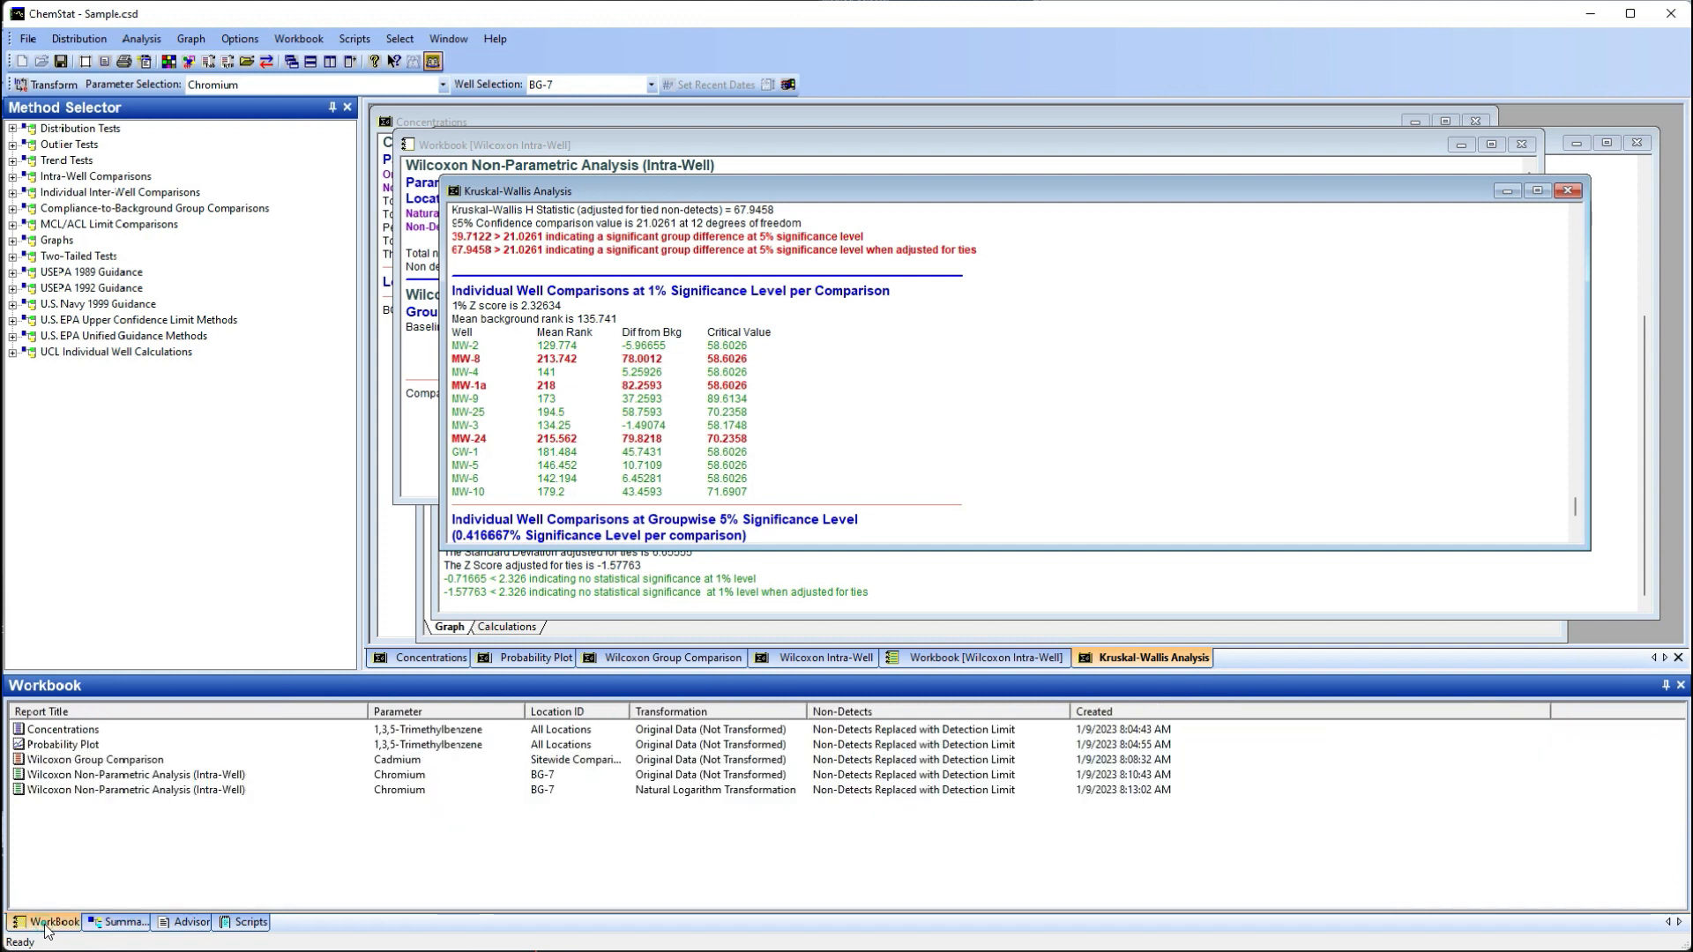
right_click(734, 420)
click(773, 435)
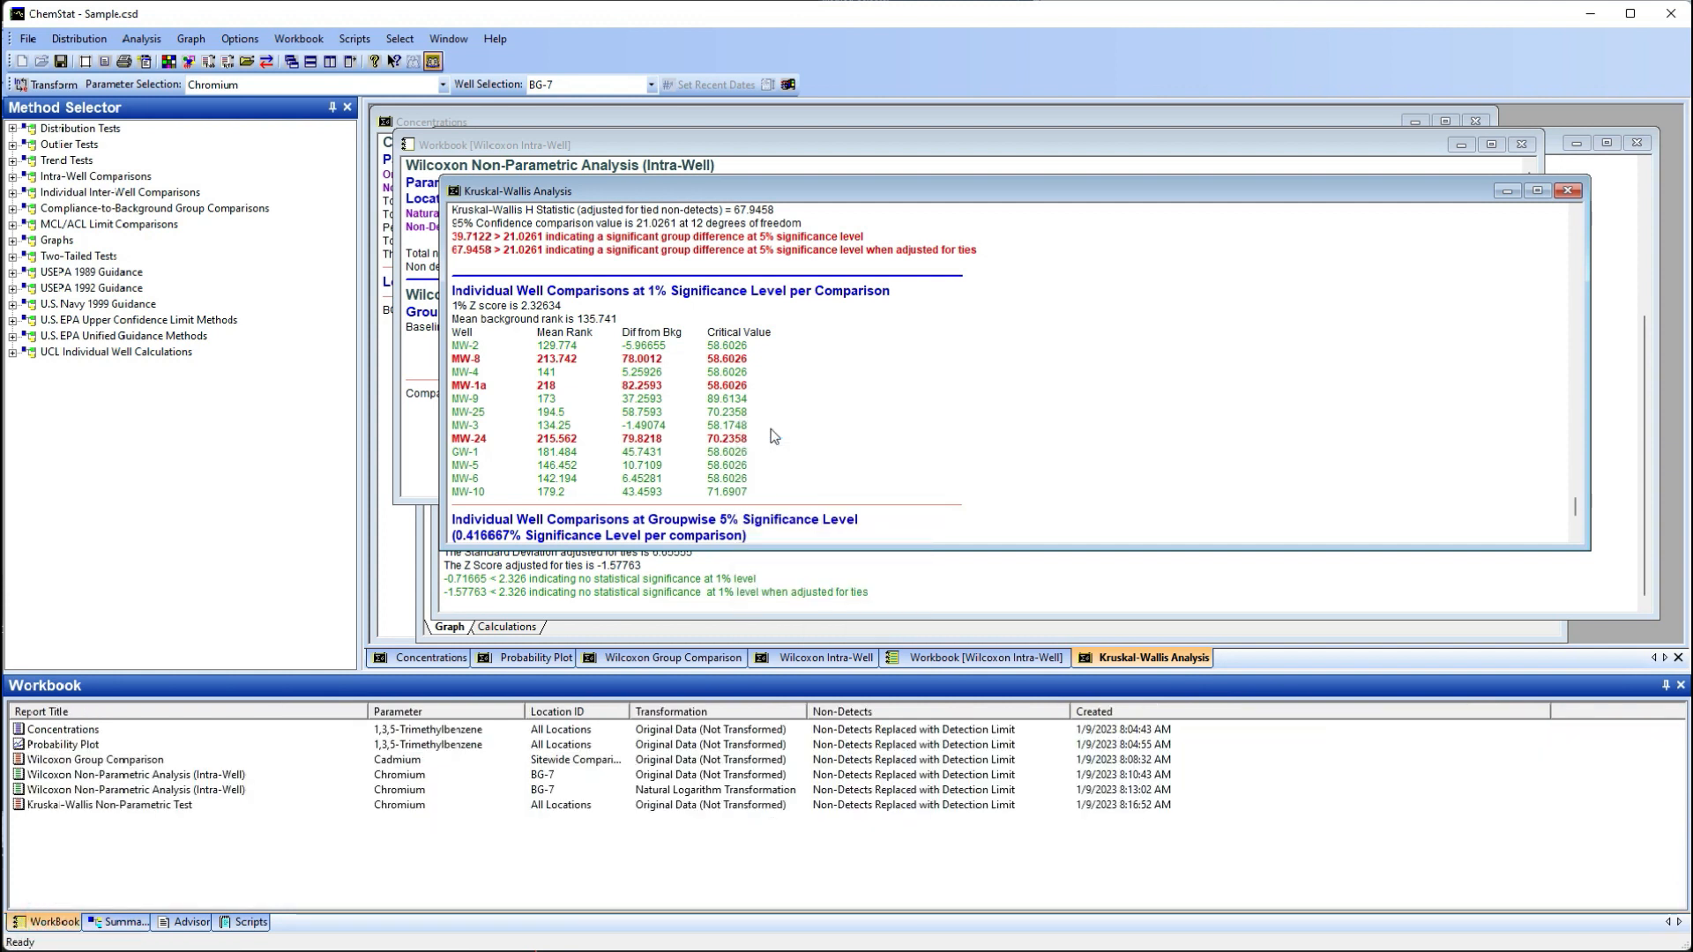
Examine the workbook summary's per-well Kruskal-Wallis entries for Chromium at both significance levels
click(190, 803)
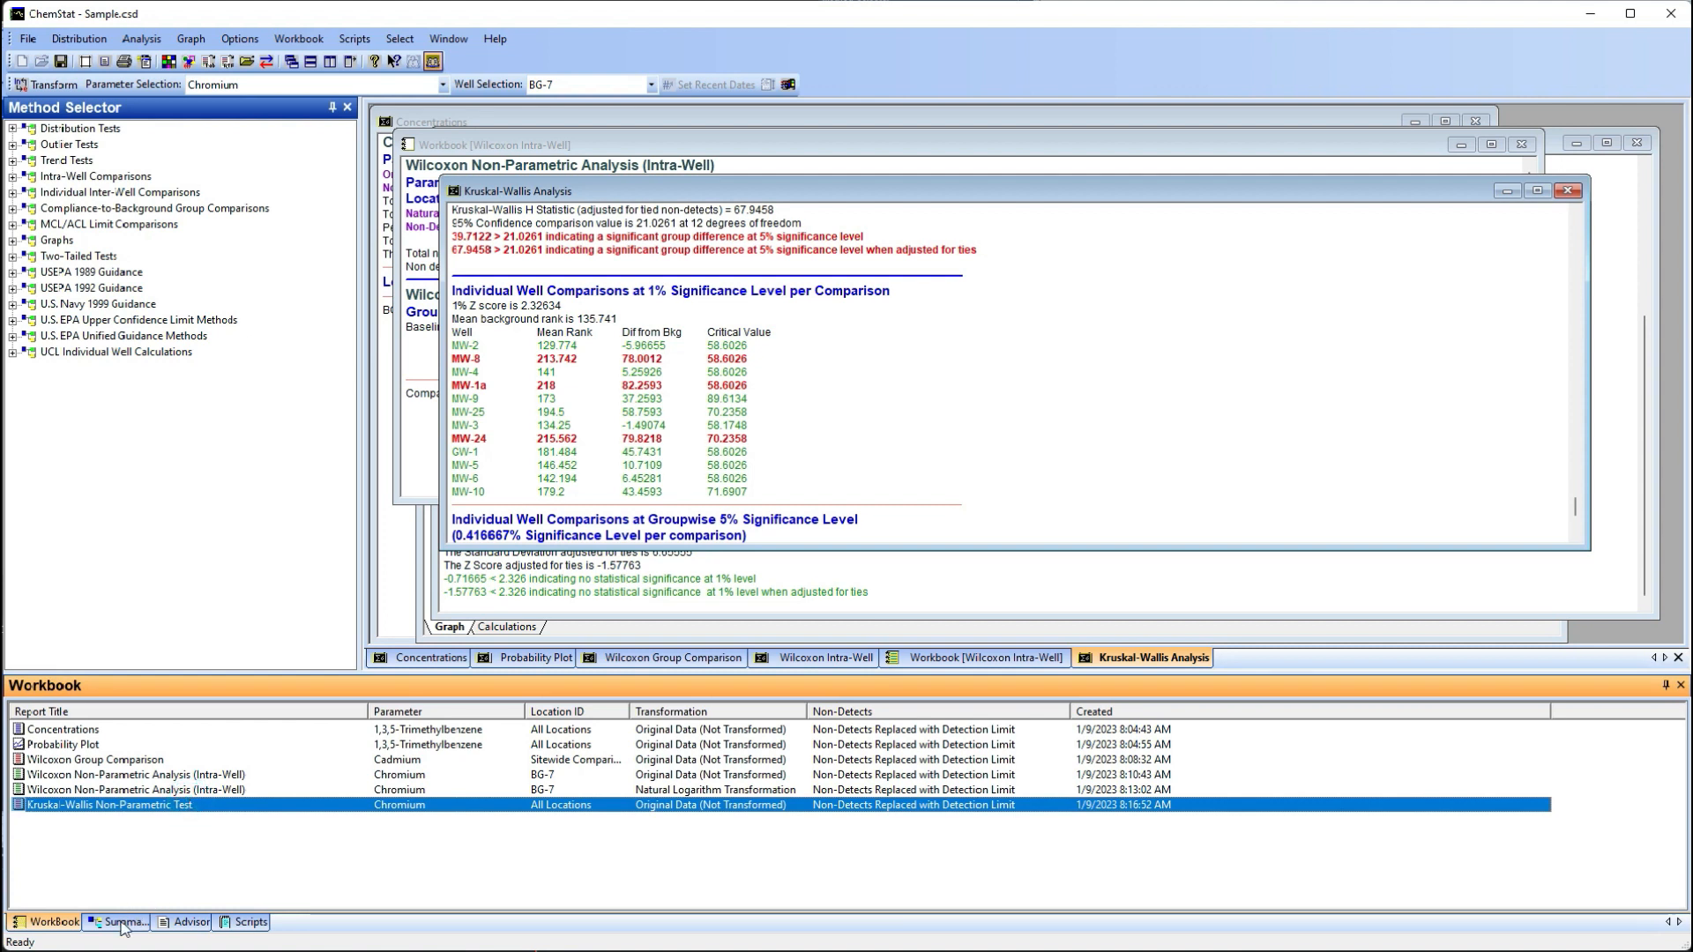
click(121, 923)
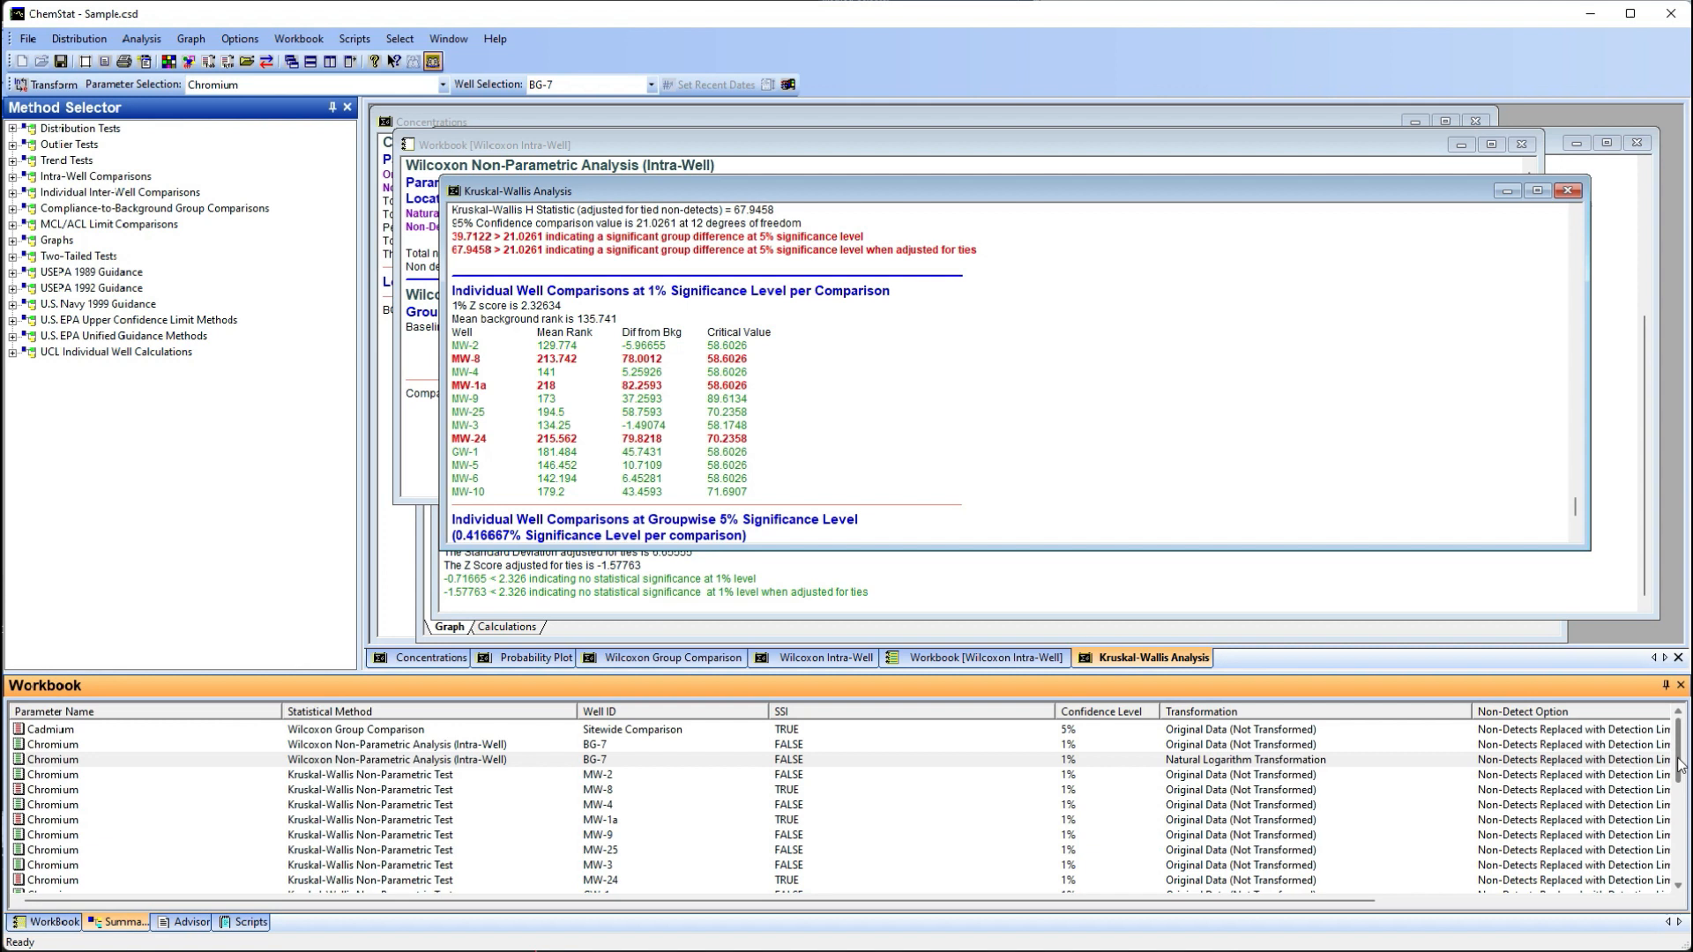
drag(1679, 764, 1649, 798)
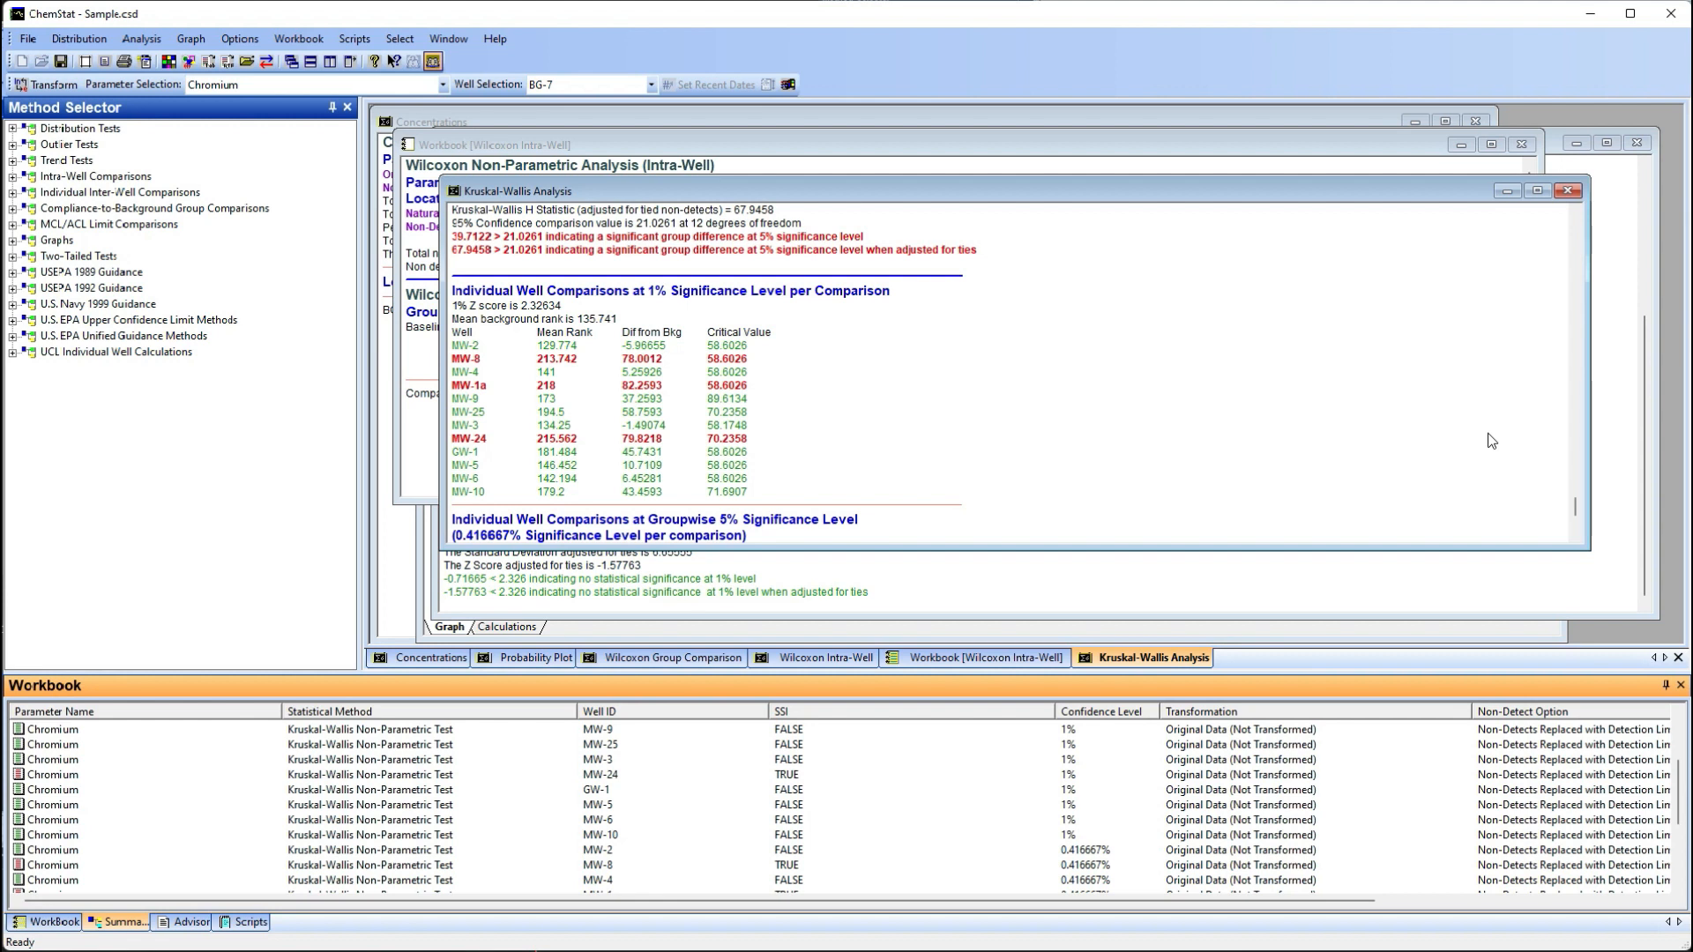
Write the workbook's statistical summary to a file
click(296, 39)
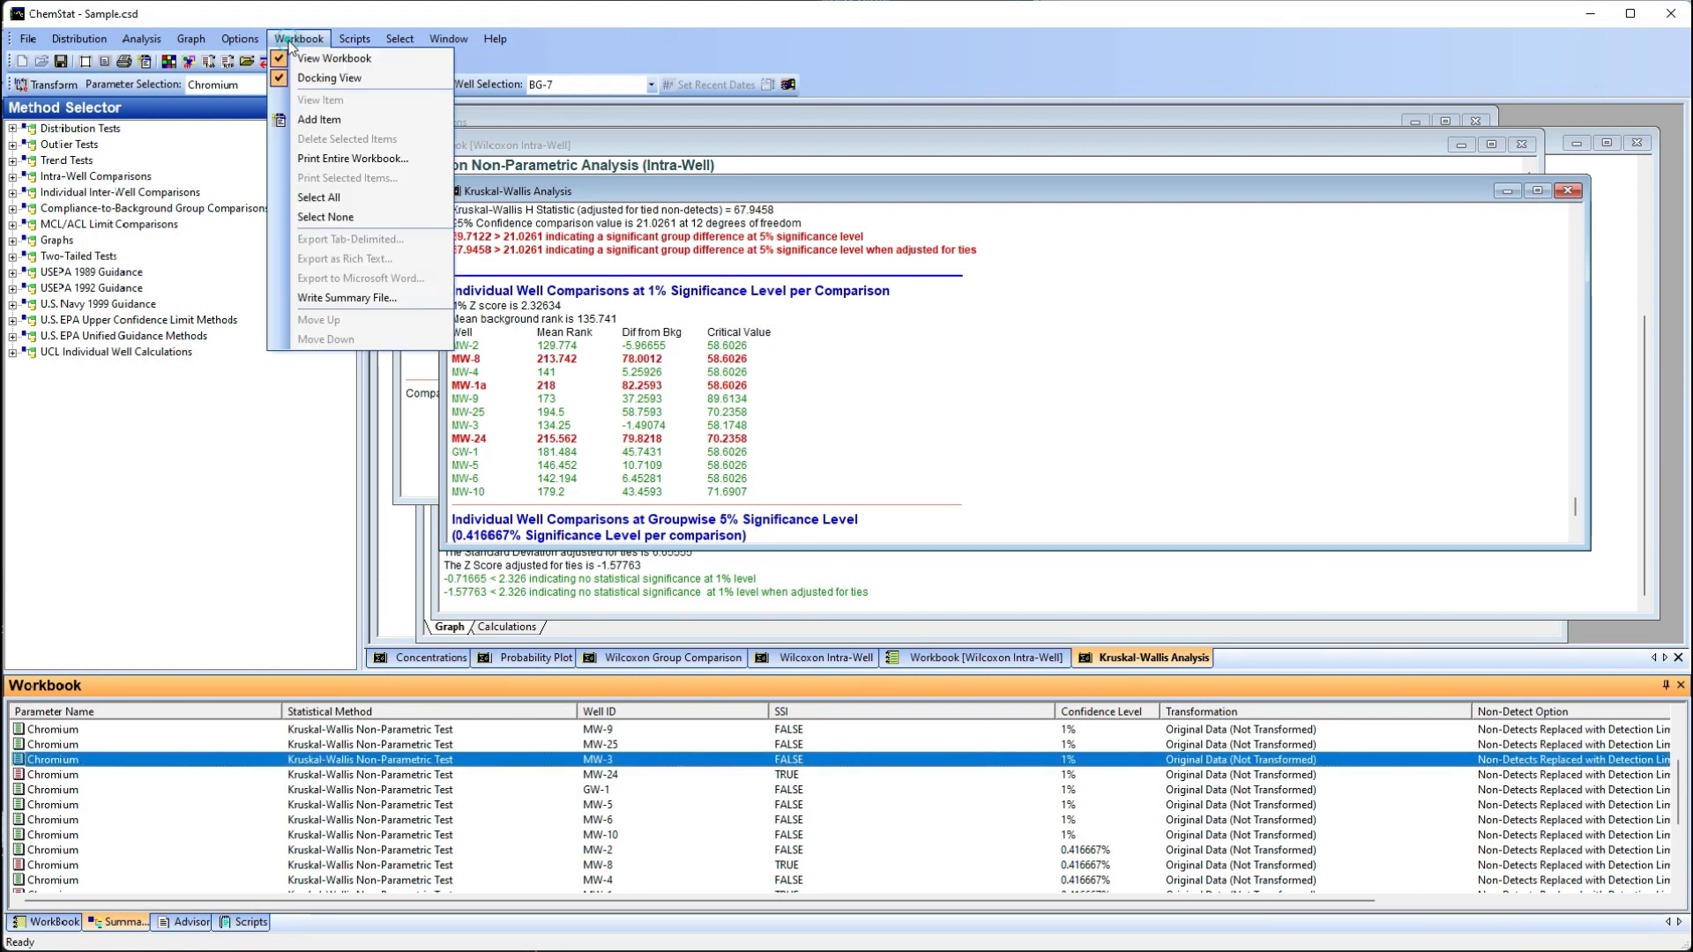
click(411, 300)
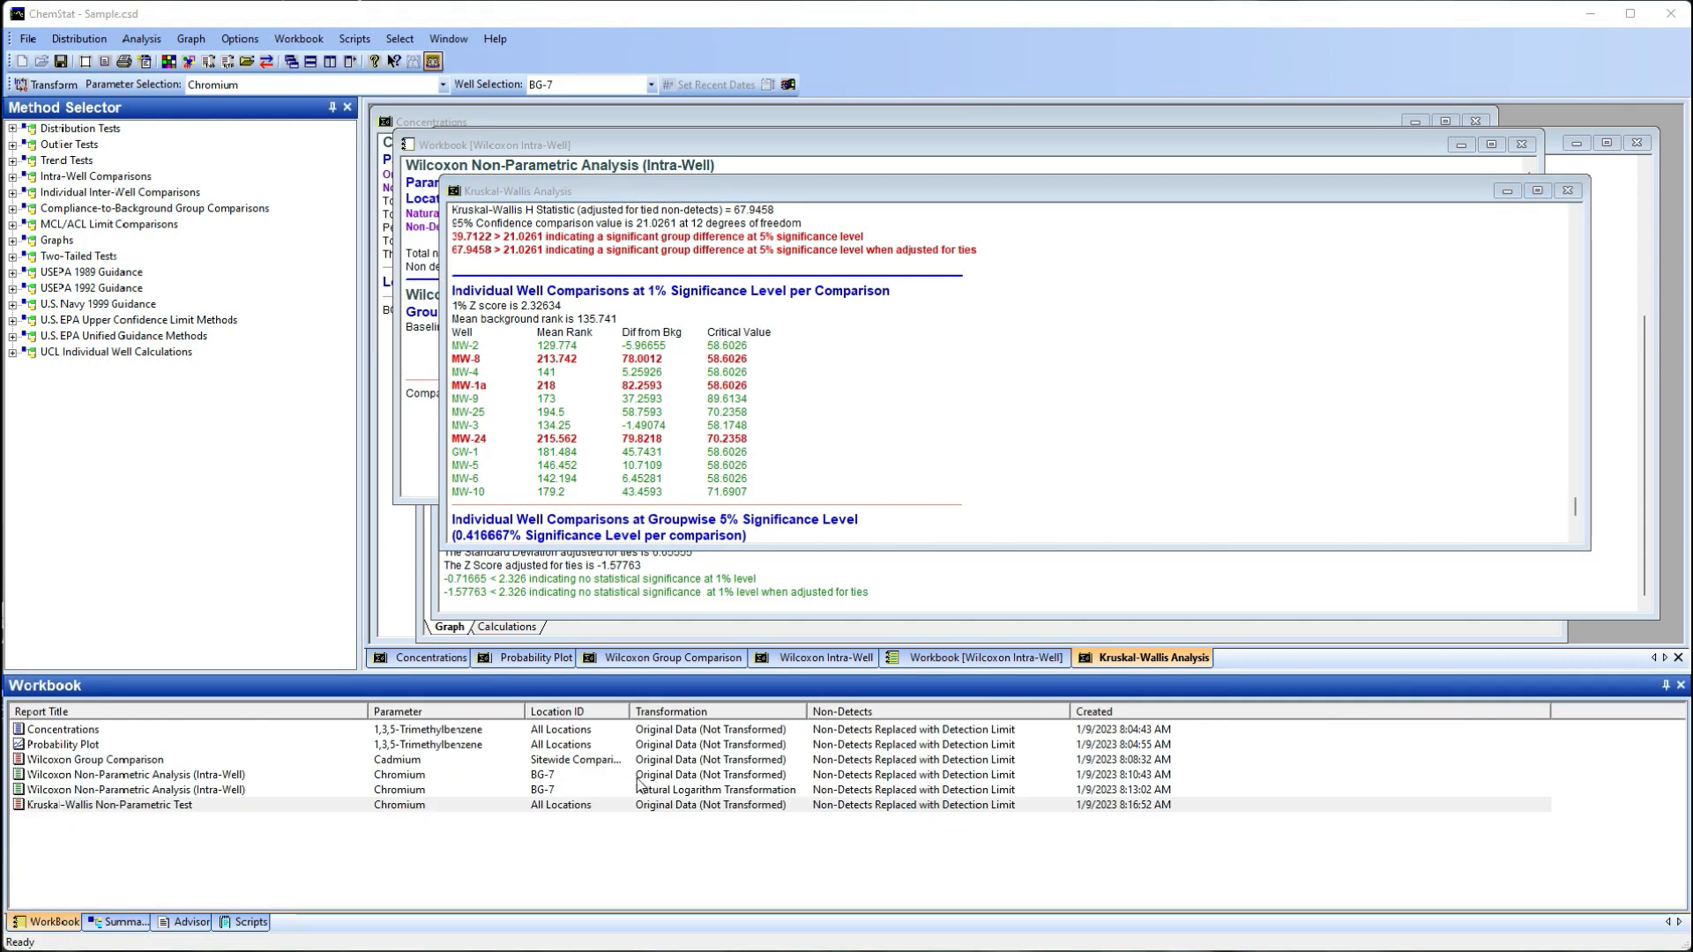
Export the saved untransformed Wilcoxon Intra-Well report for Chromium at BG-7 to Microsoft Word
click(499, 774)
right_click(472, 773)
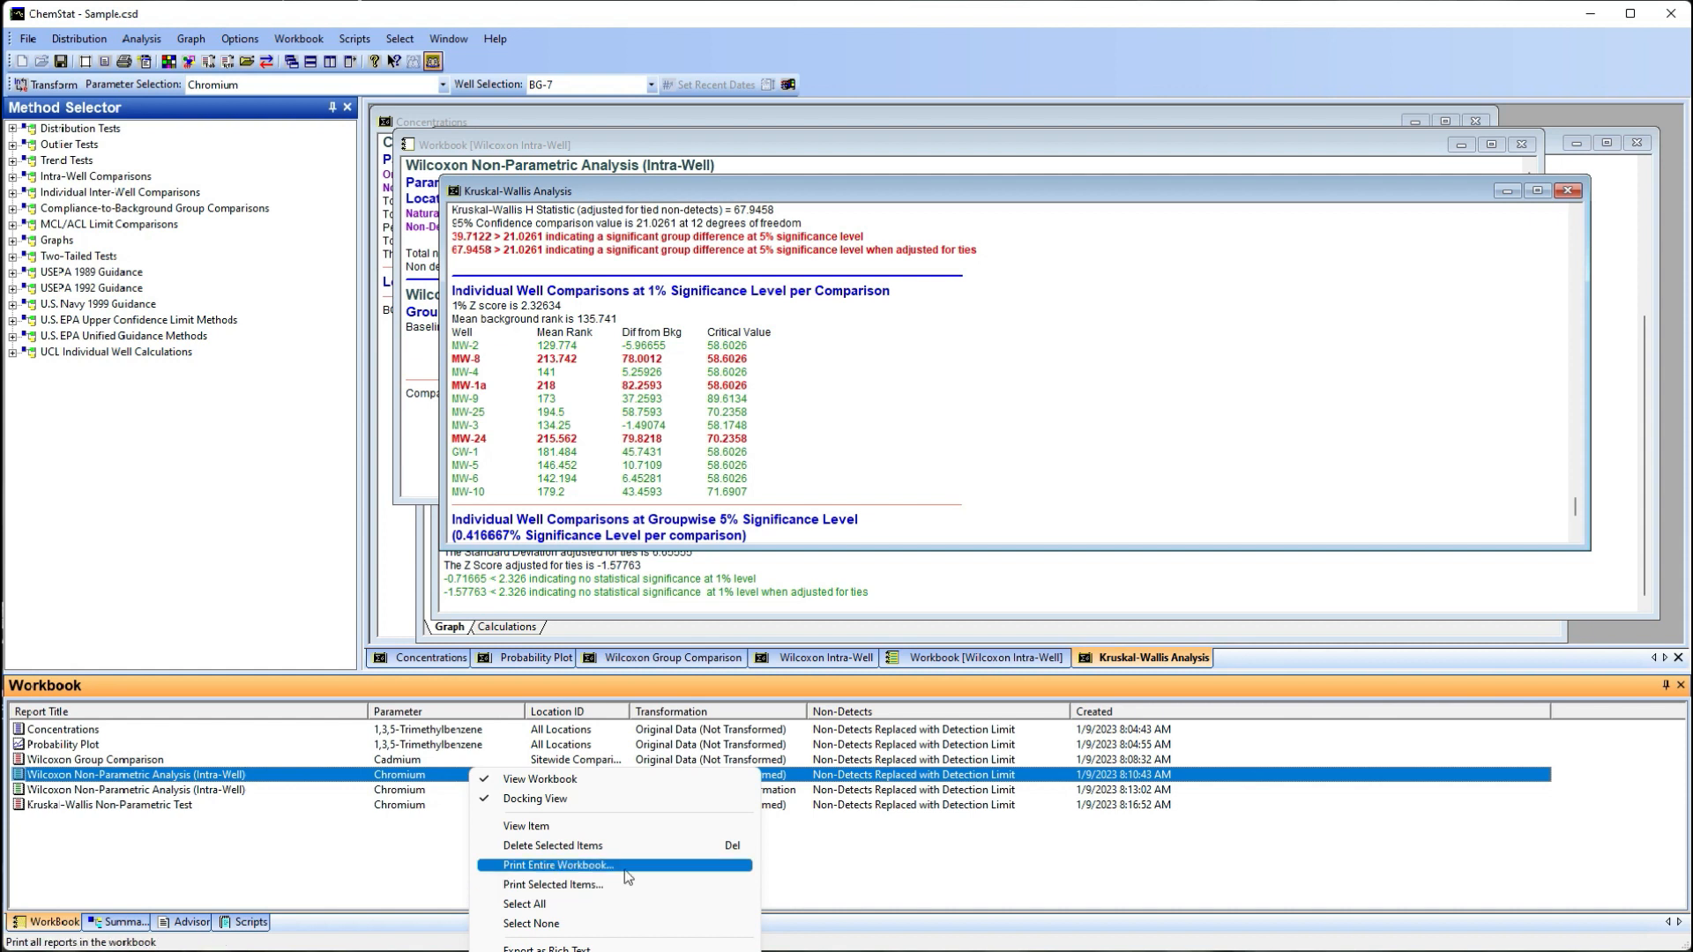
click(319, 783)
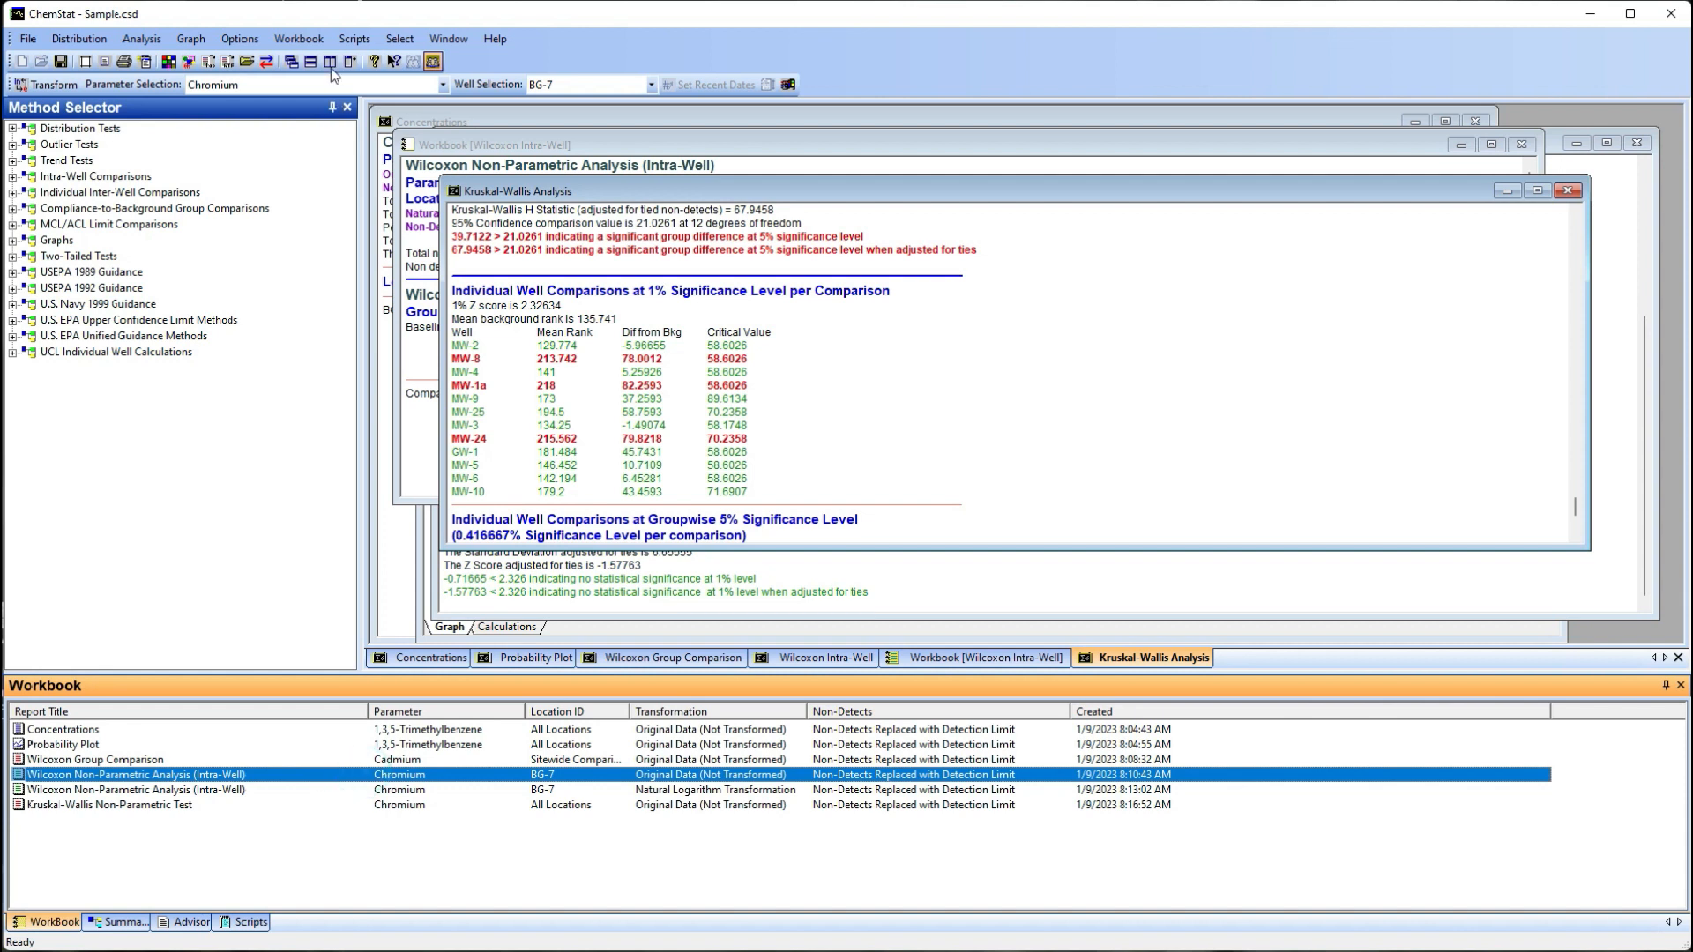
click(310, 42)
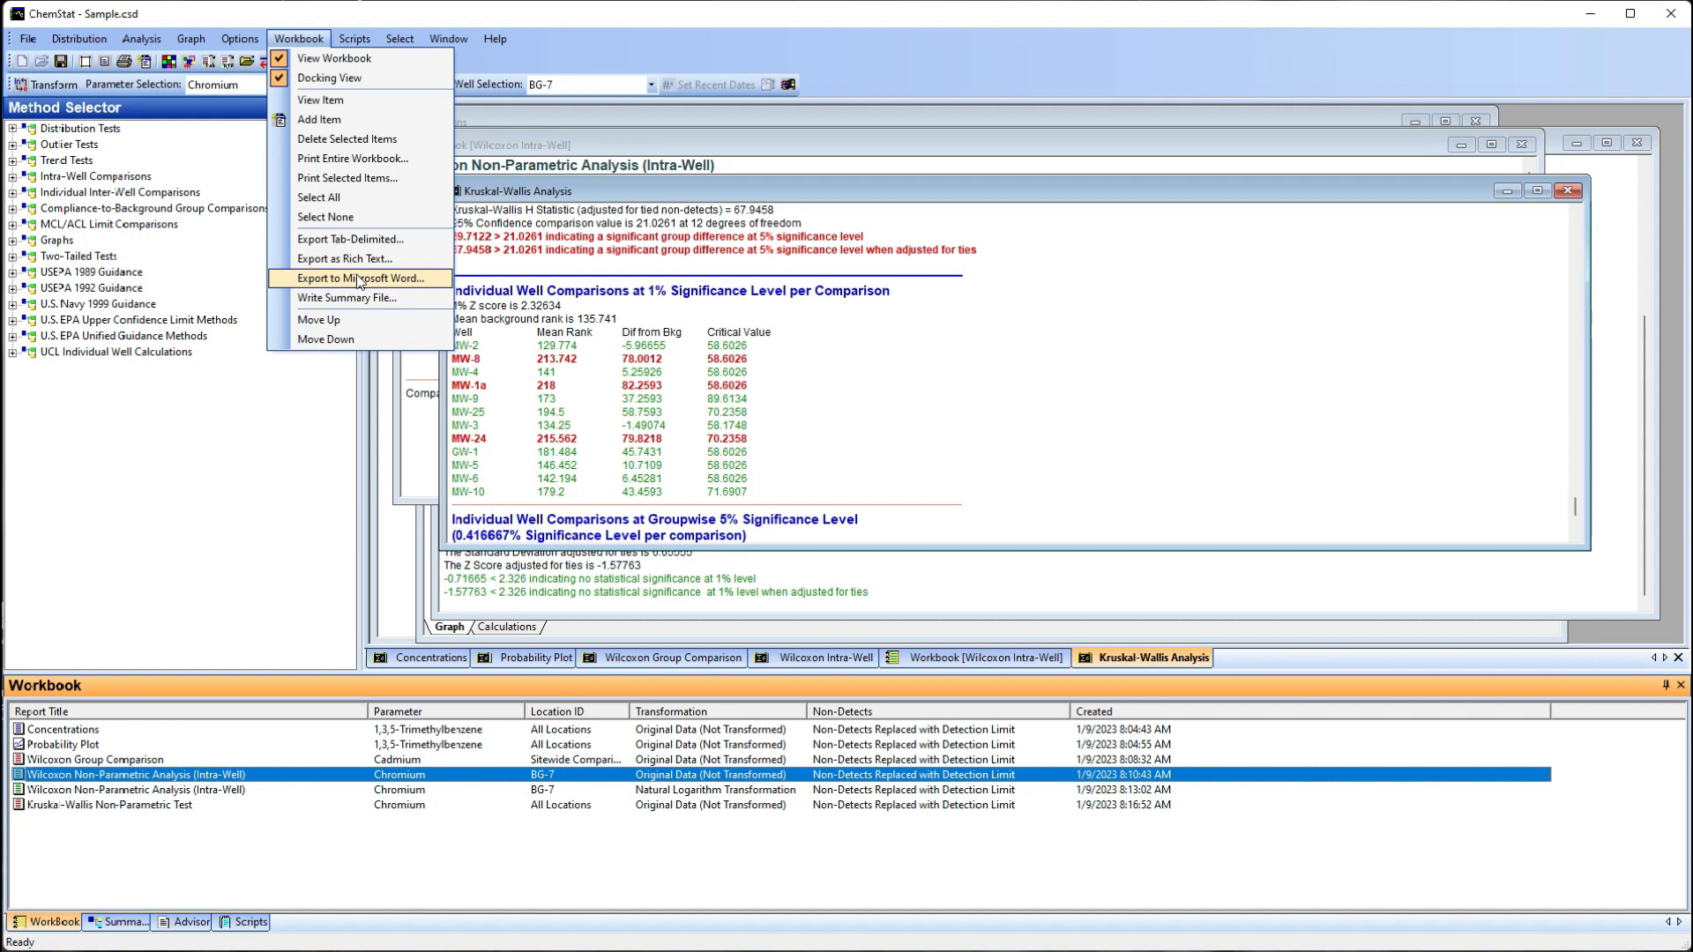
click(357, 277)
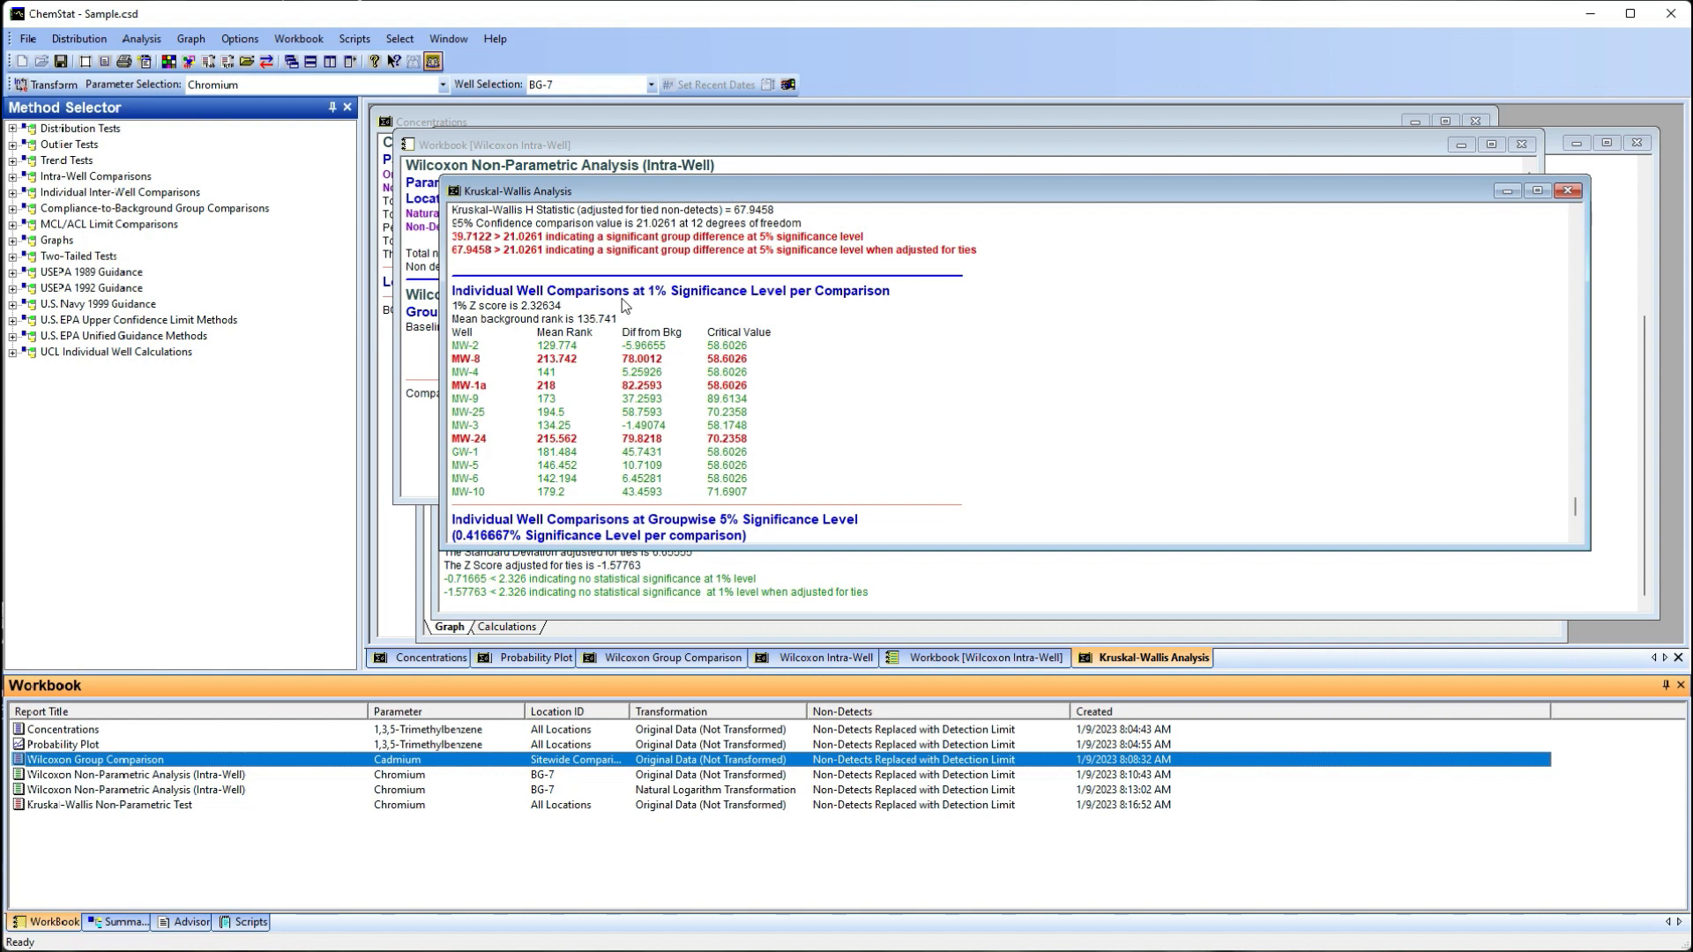
Select all reports in the workbook and export them to Microsoft Word
click(297, 40)
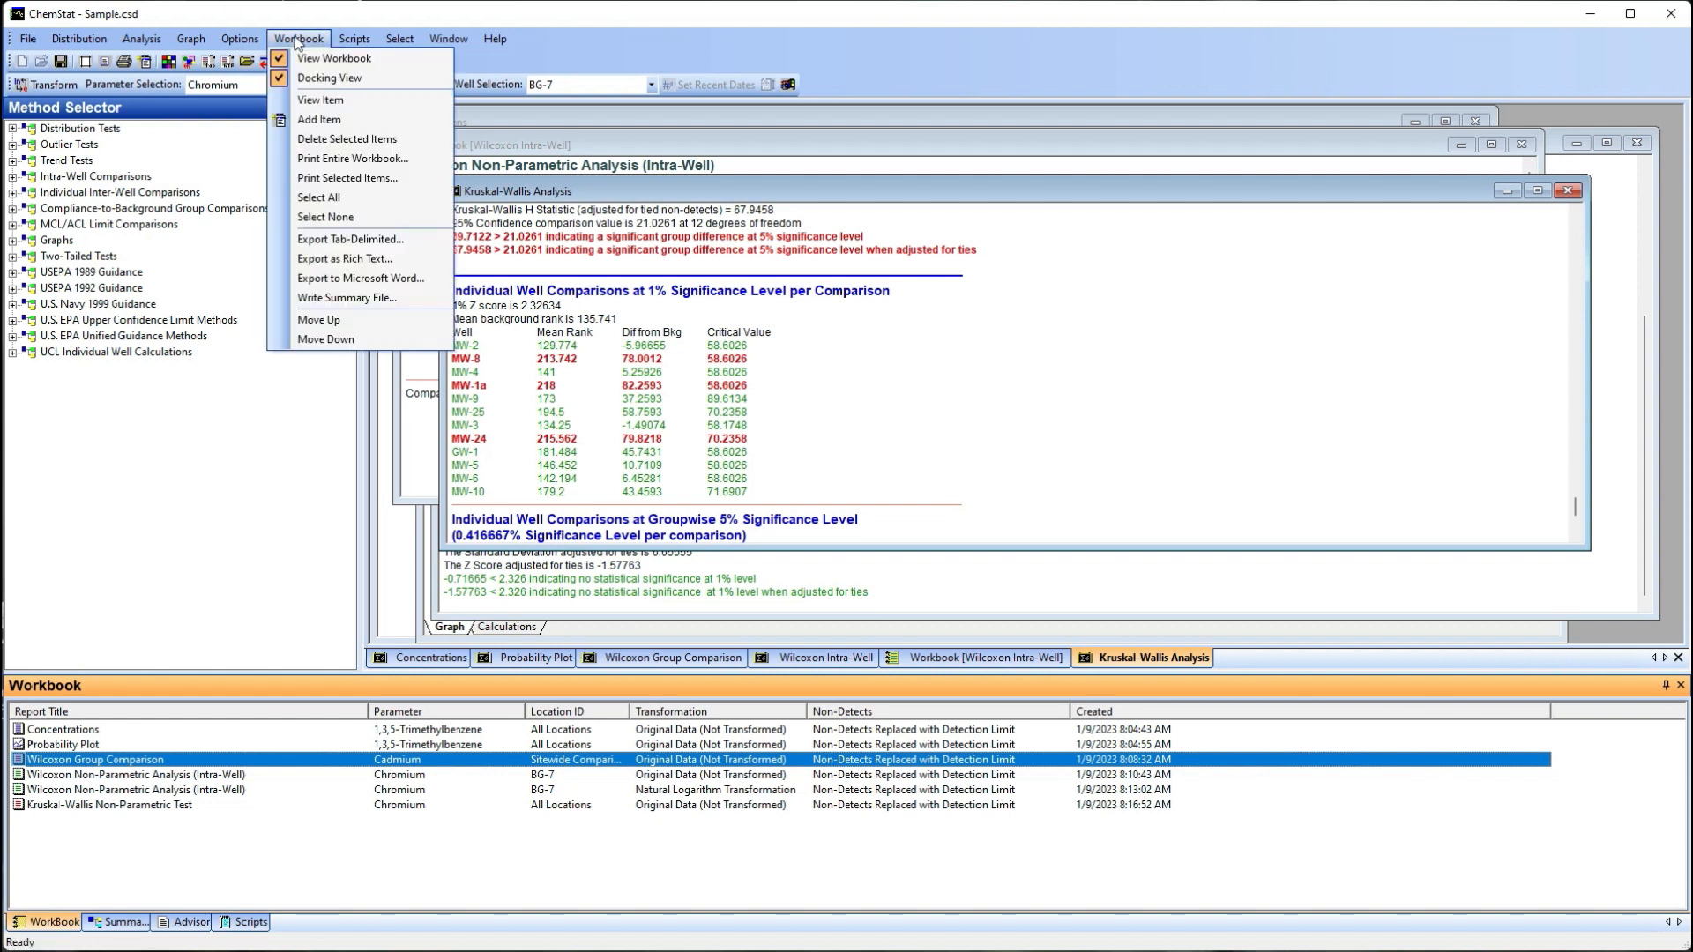
click(338, 197)
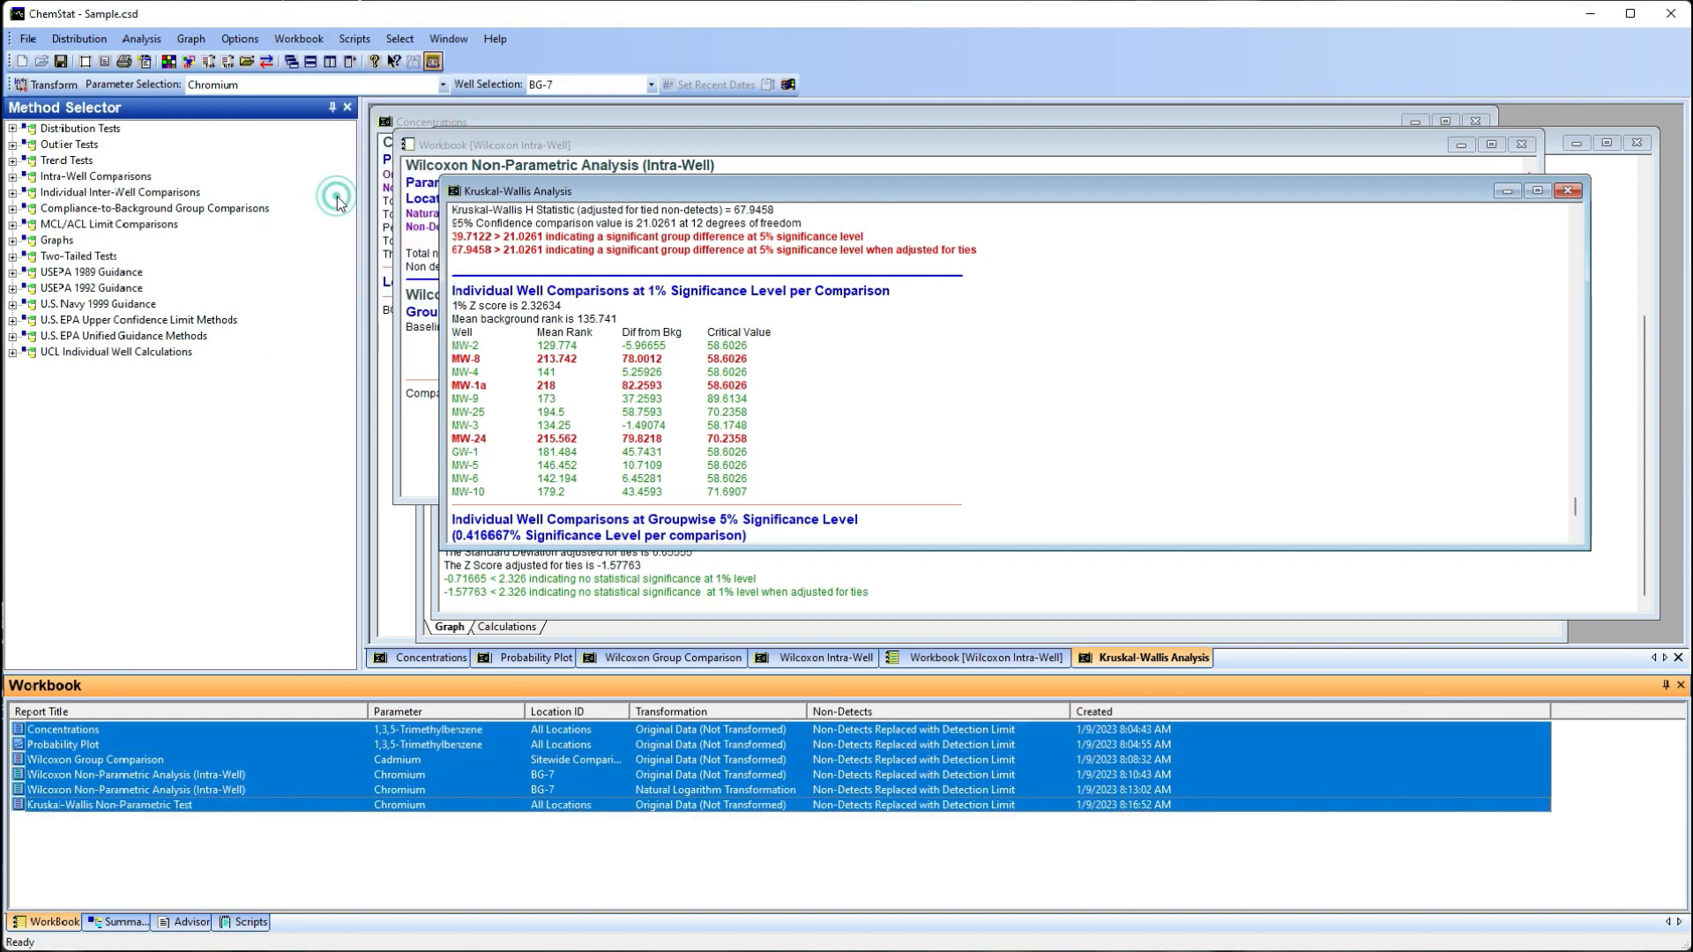
click(304, 43)
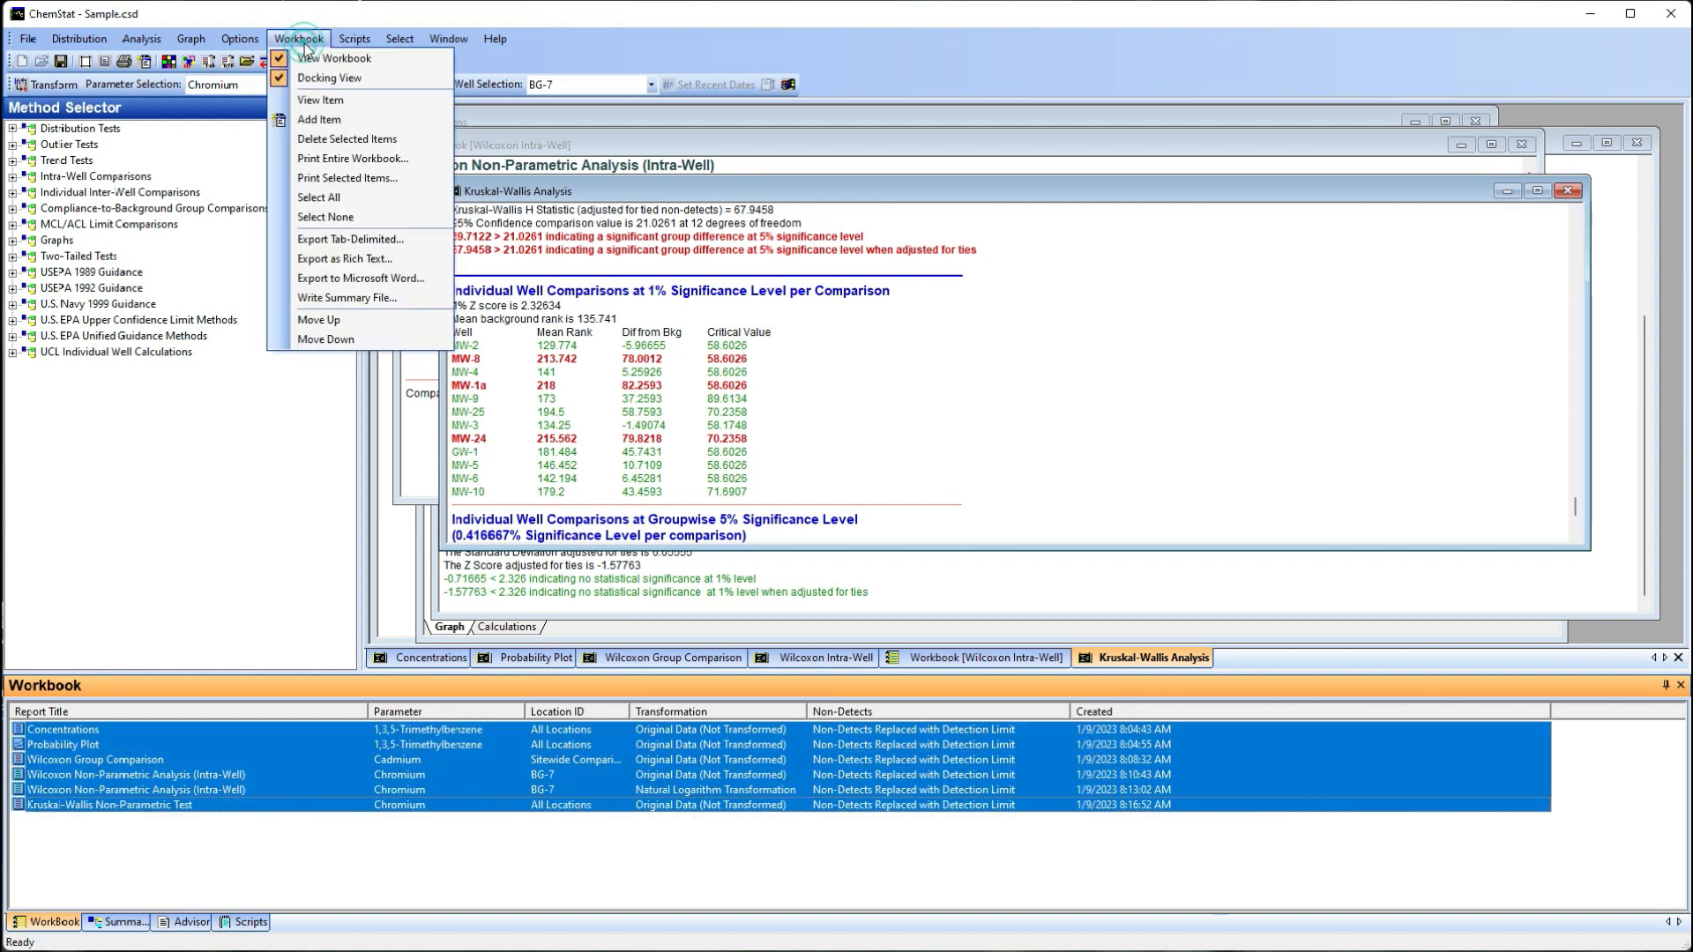
click(344, 281)
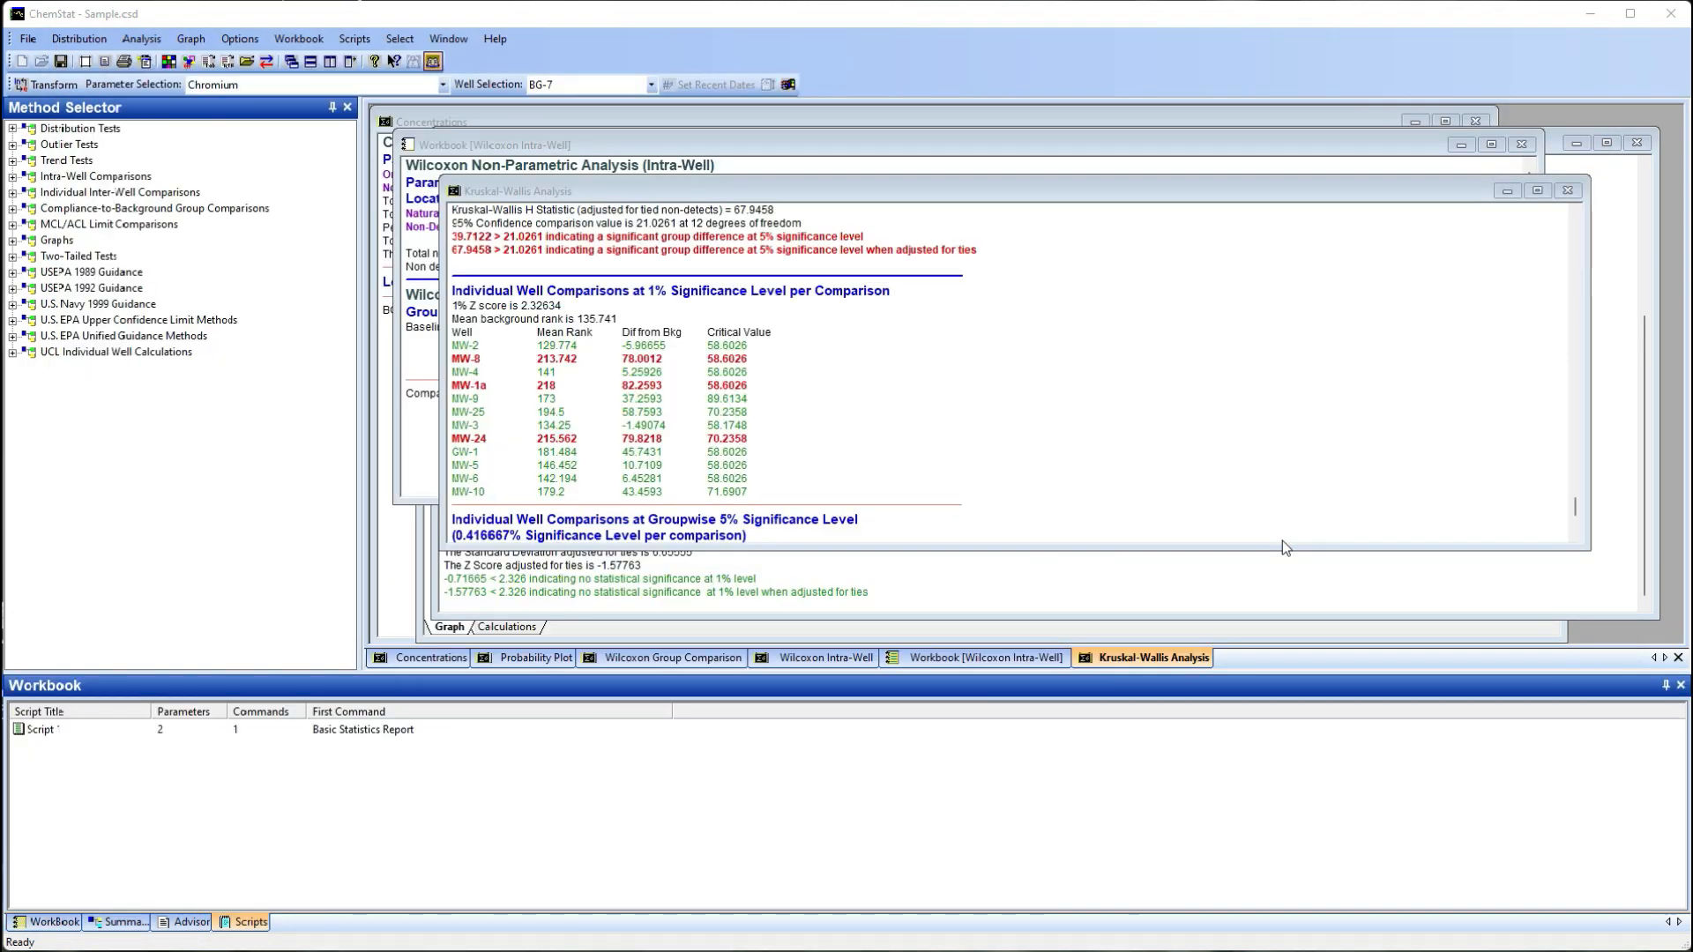
Create a new script titled "Workbook Script" and include all available parameters in it
right_click(377, 763)
click(433, 799)
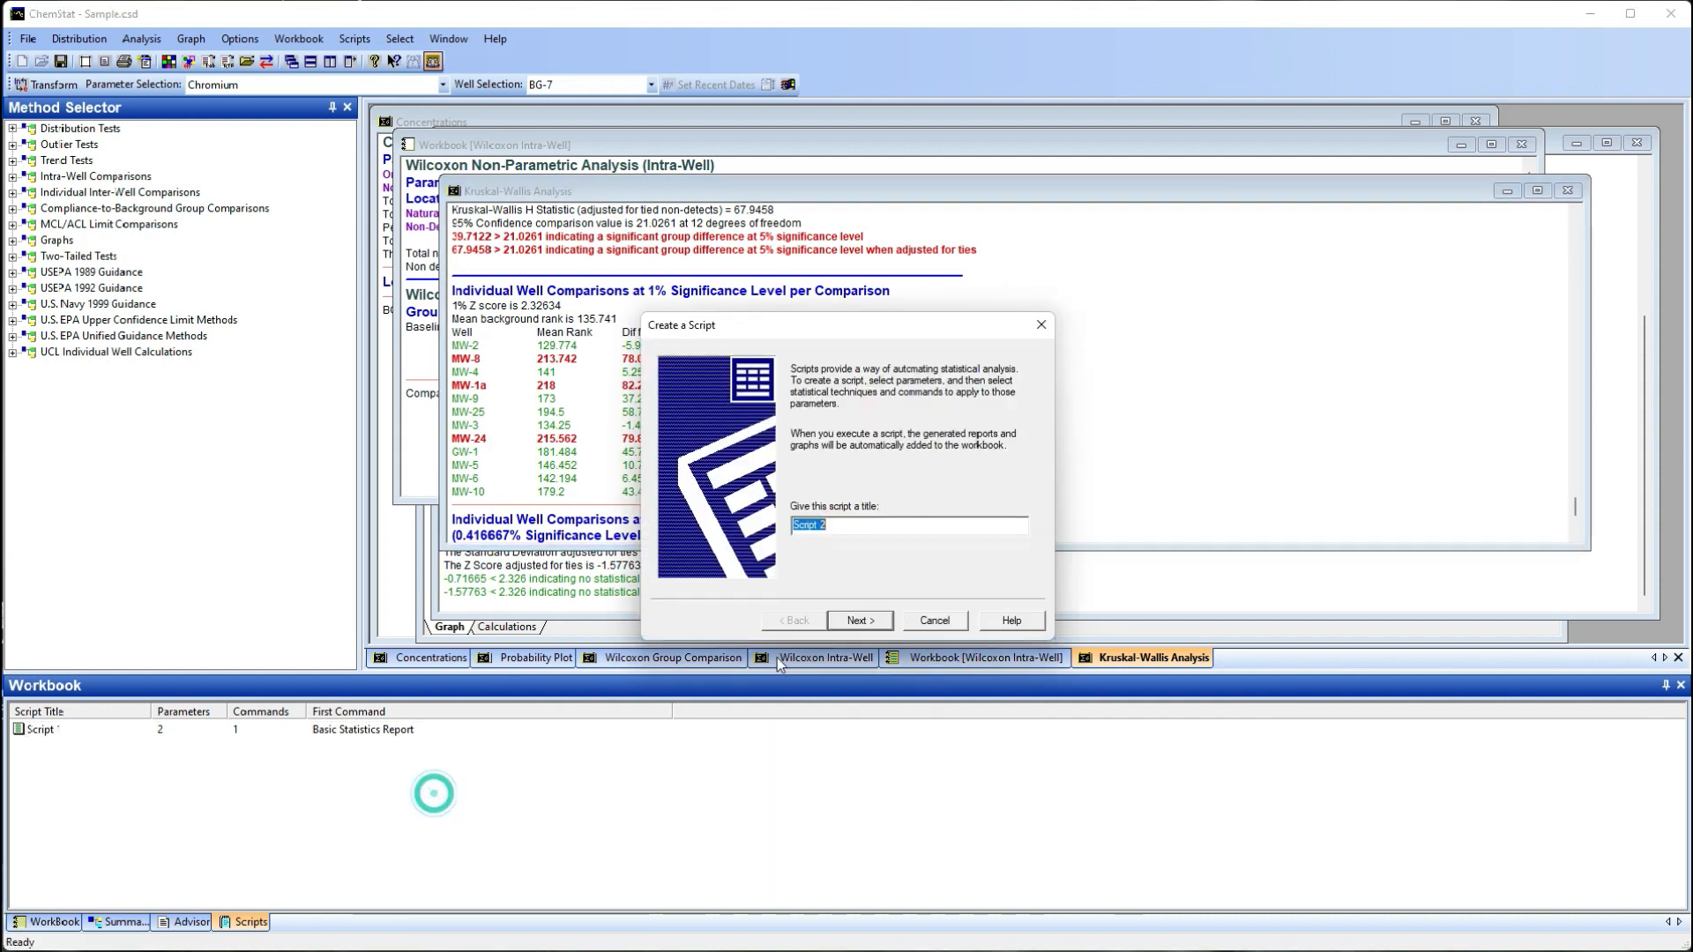
text(Workbook Scri)
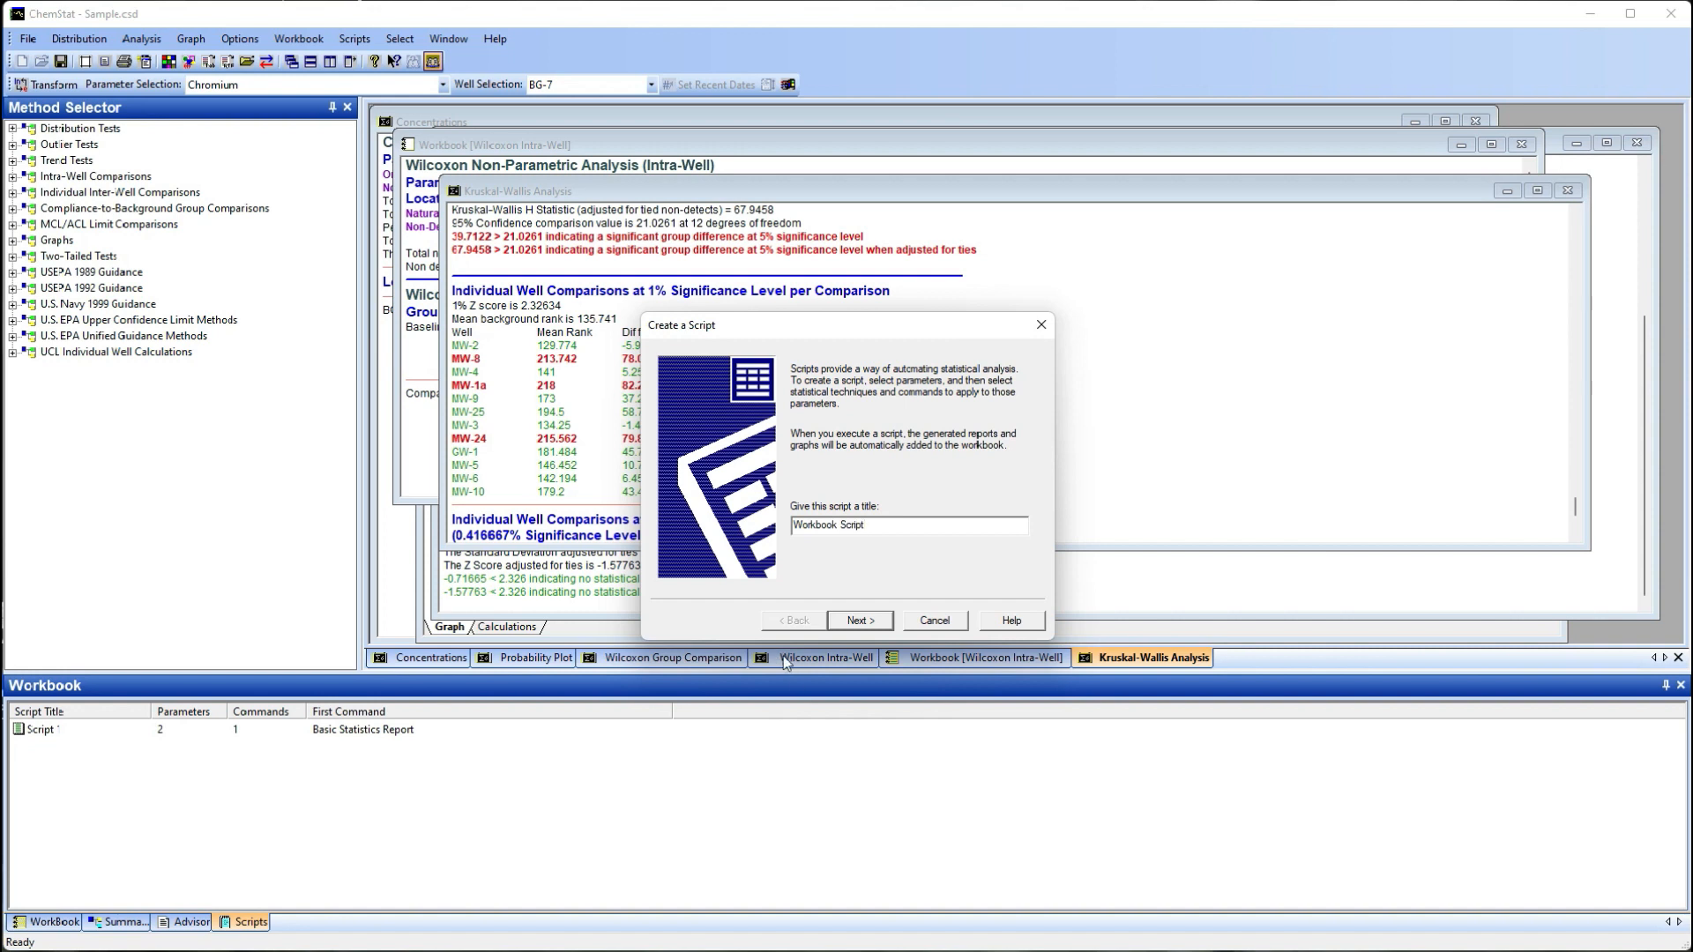
click(861, 620)
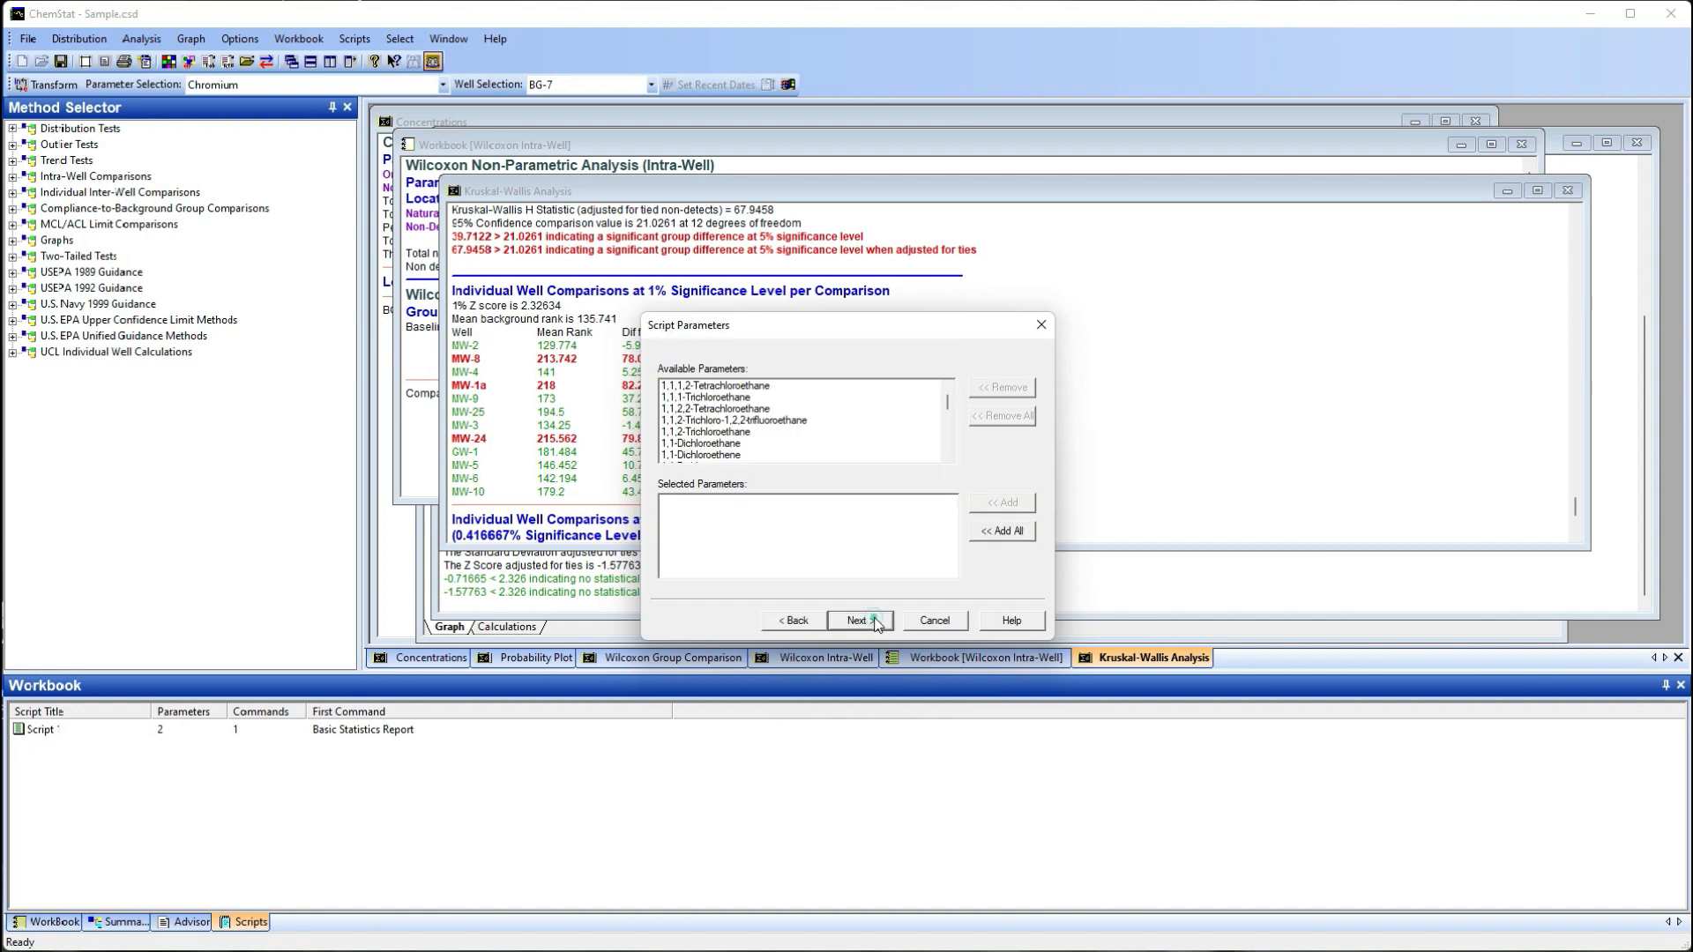
click(938, 433)
click(1005, 531)
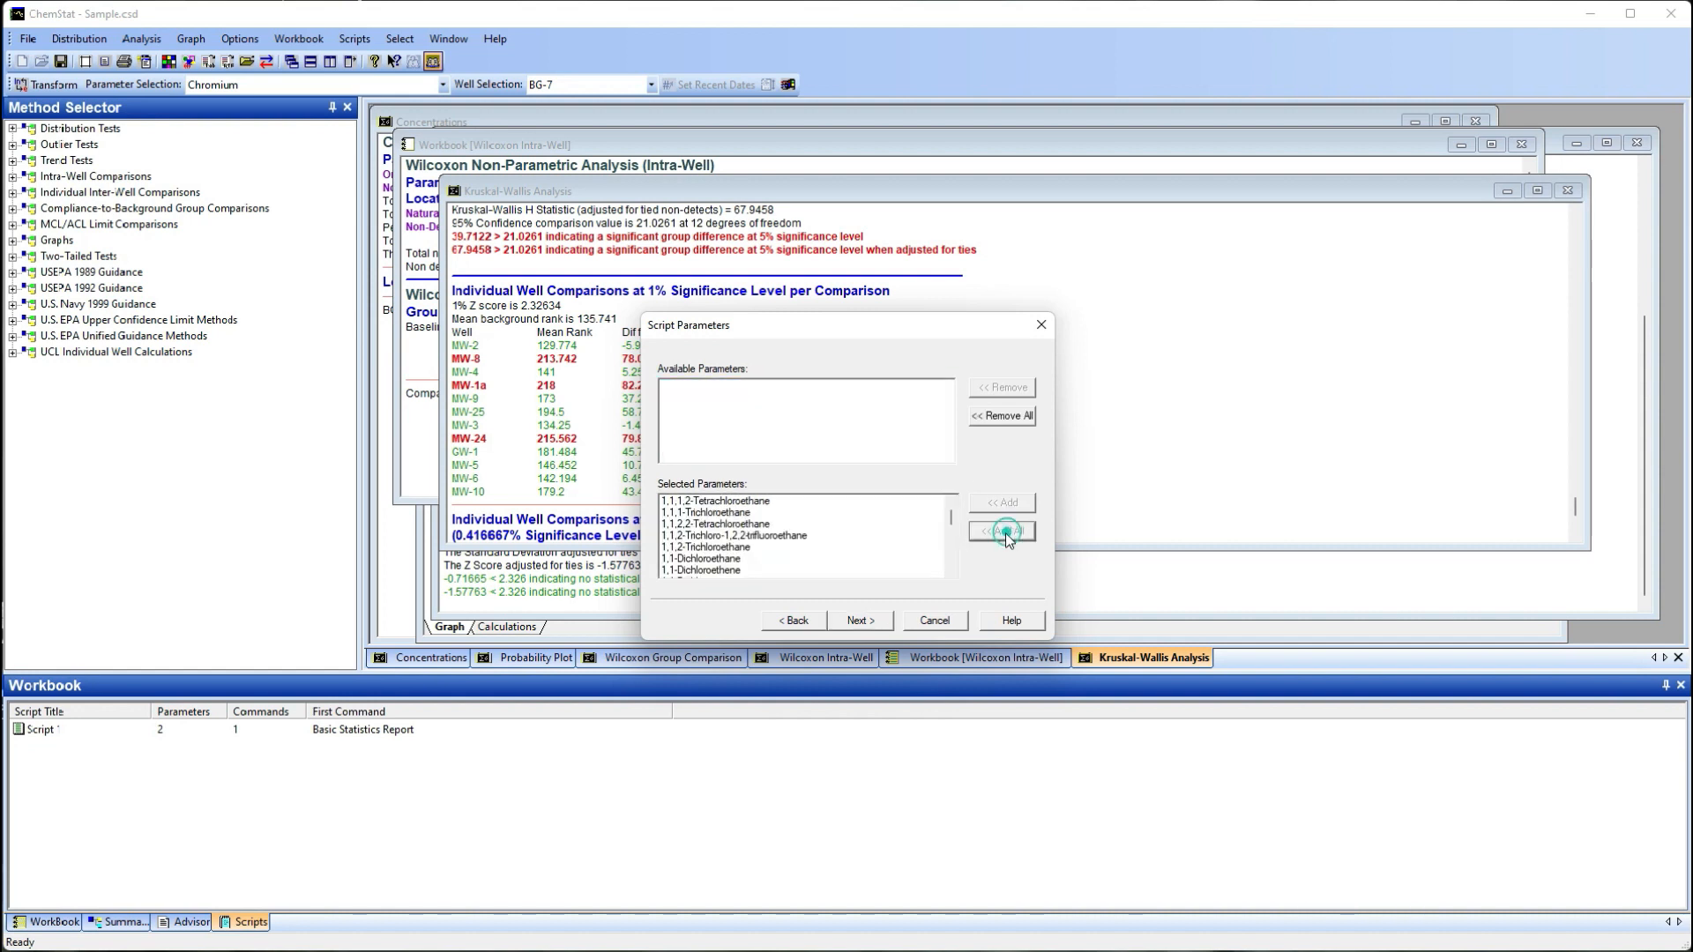
click(865, 621)
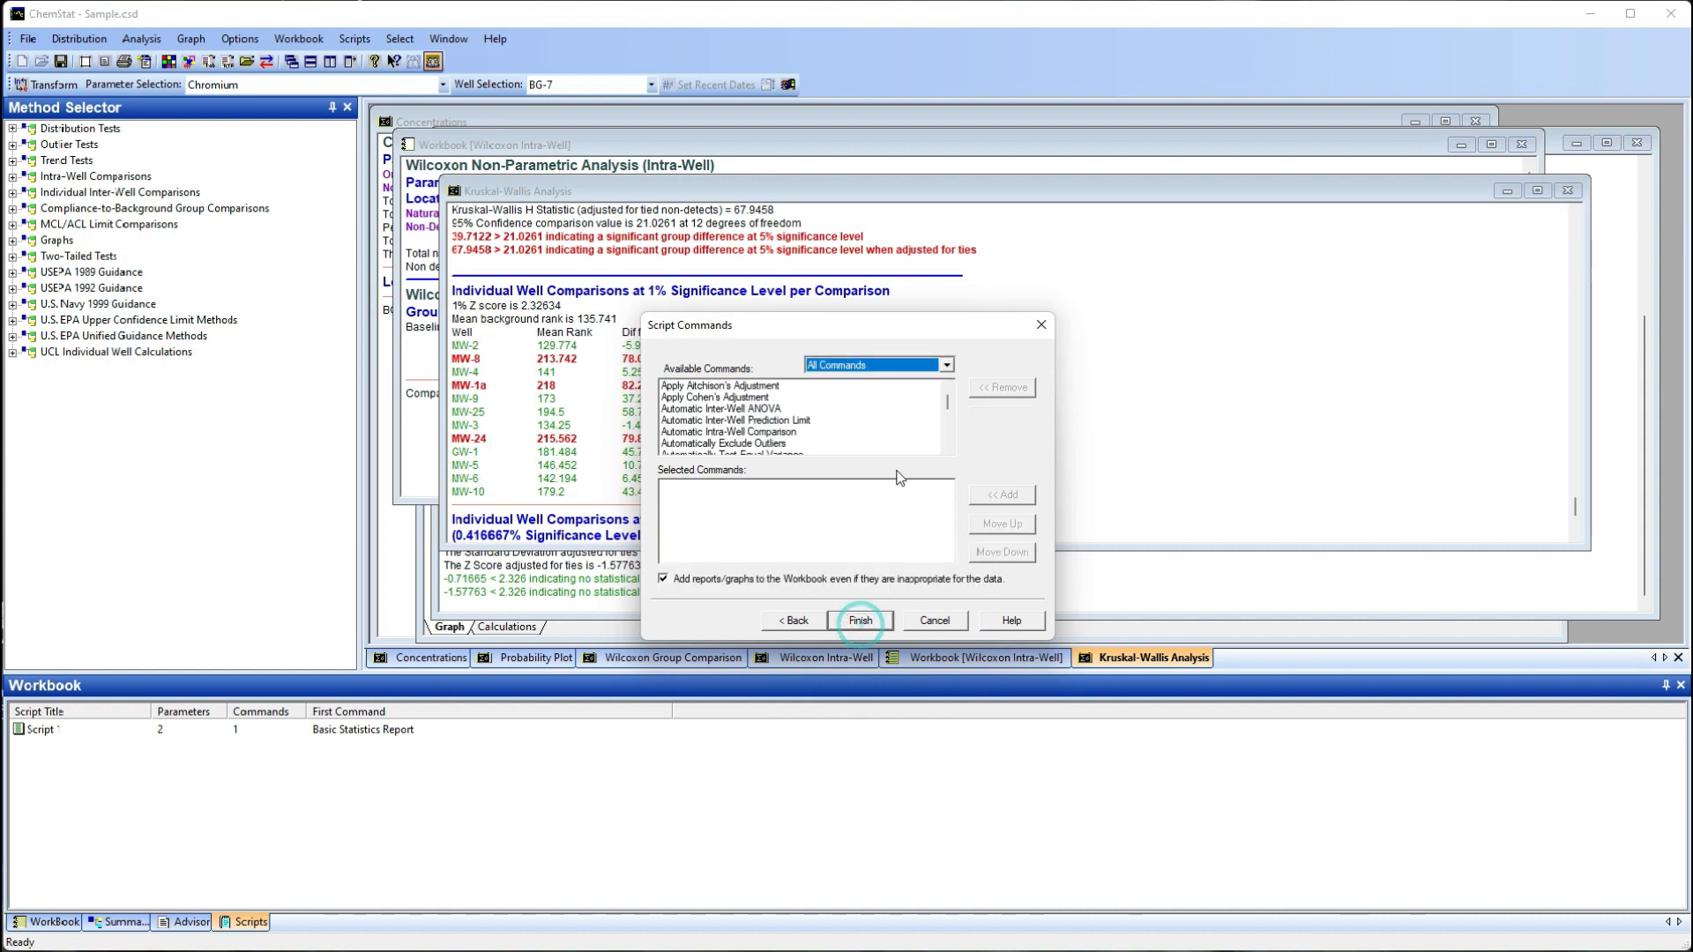
Add the Basic Statistics Report command to the script and finish creating it
click(931, 364)
click(933, 367)
click(948, 423)
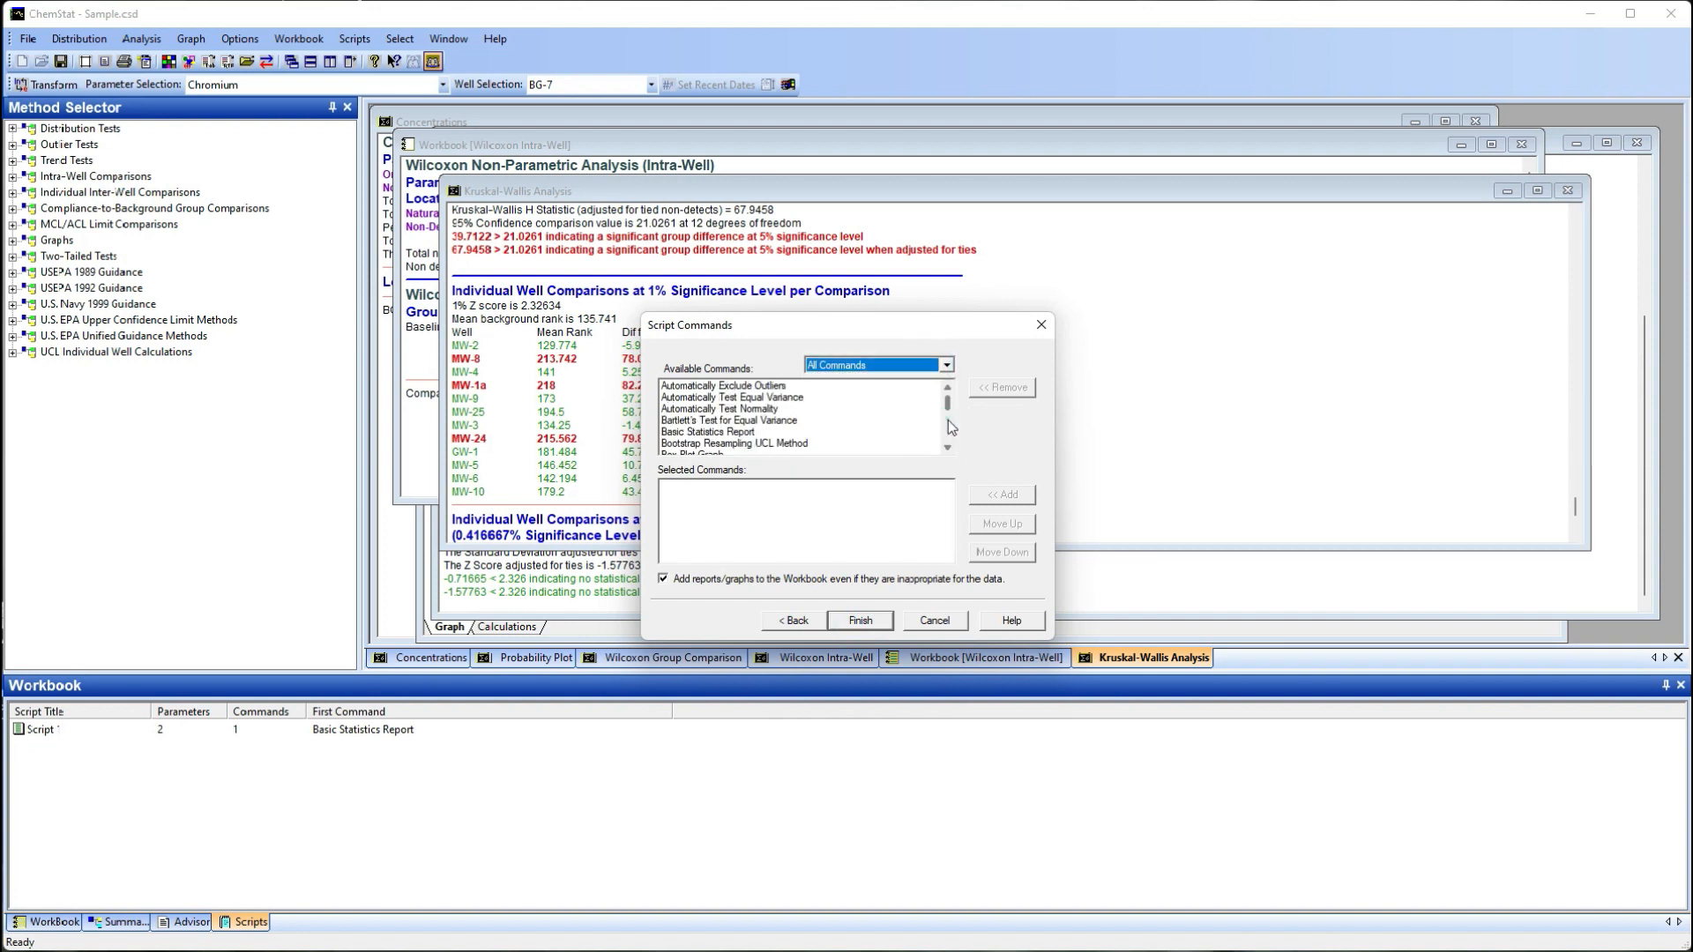
double_click(733, 434)
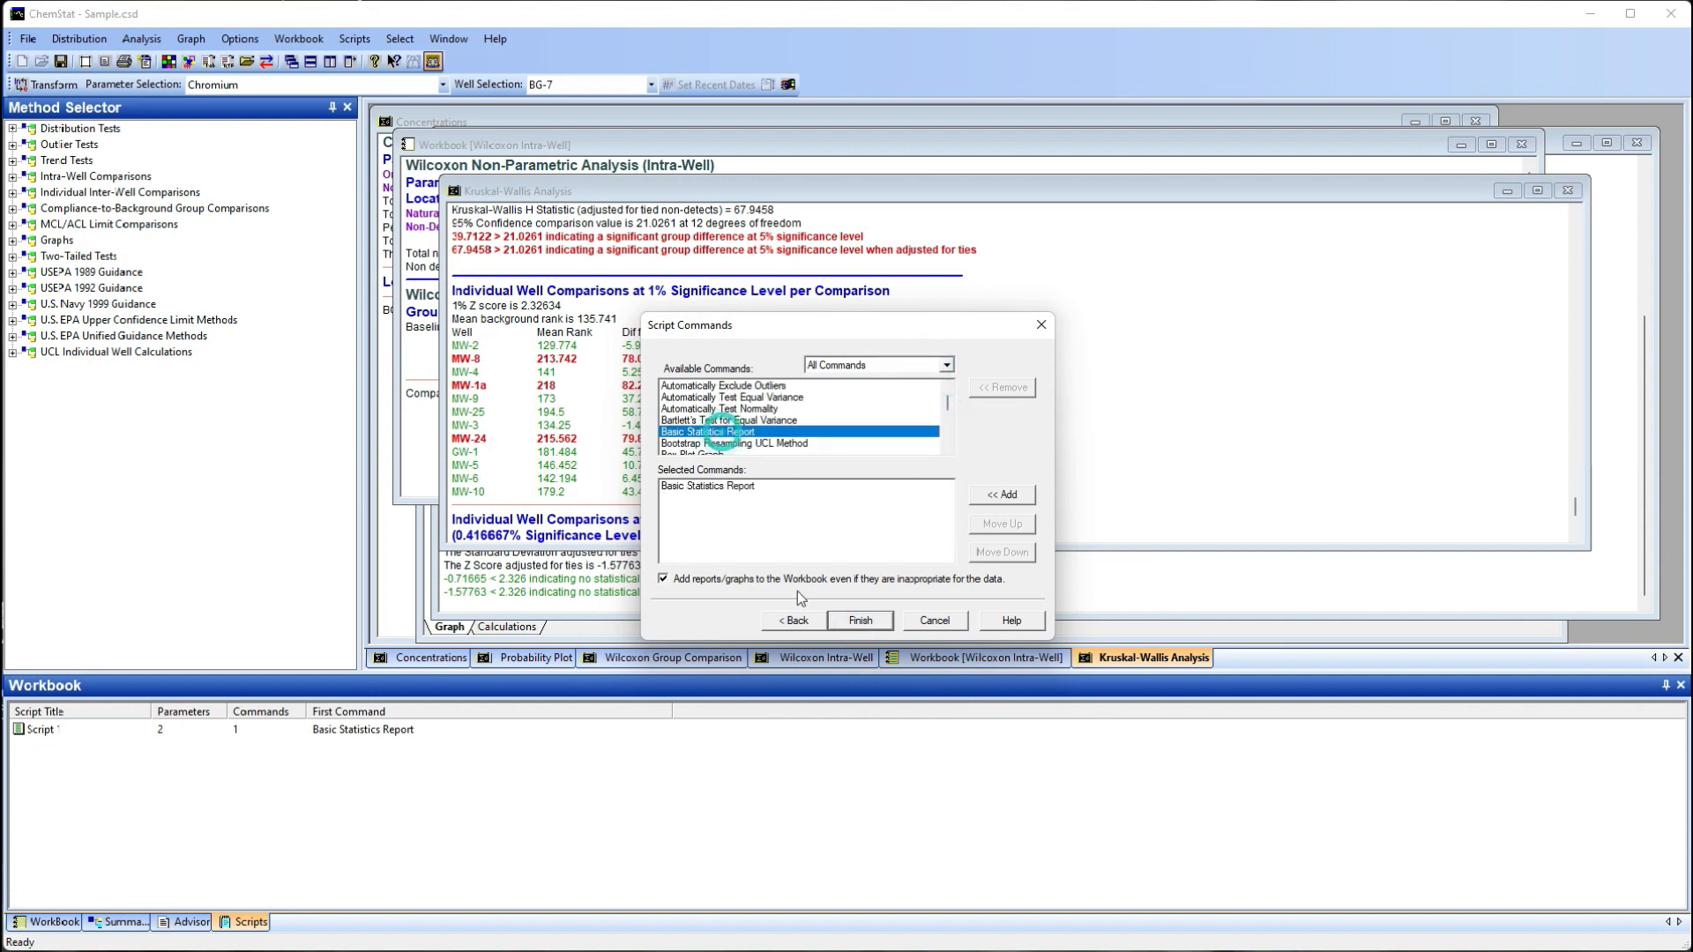
click(862, 624)
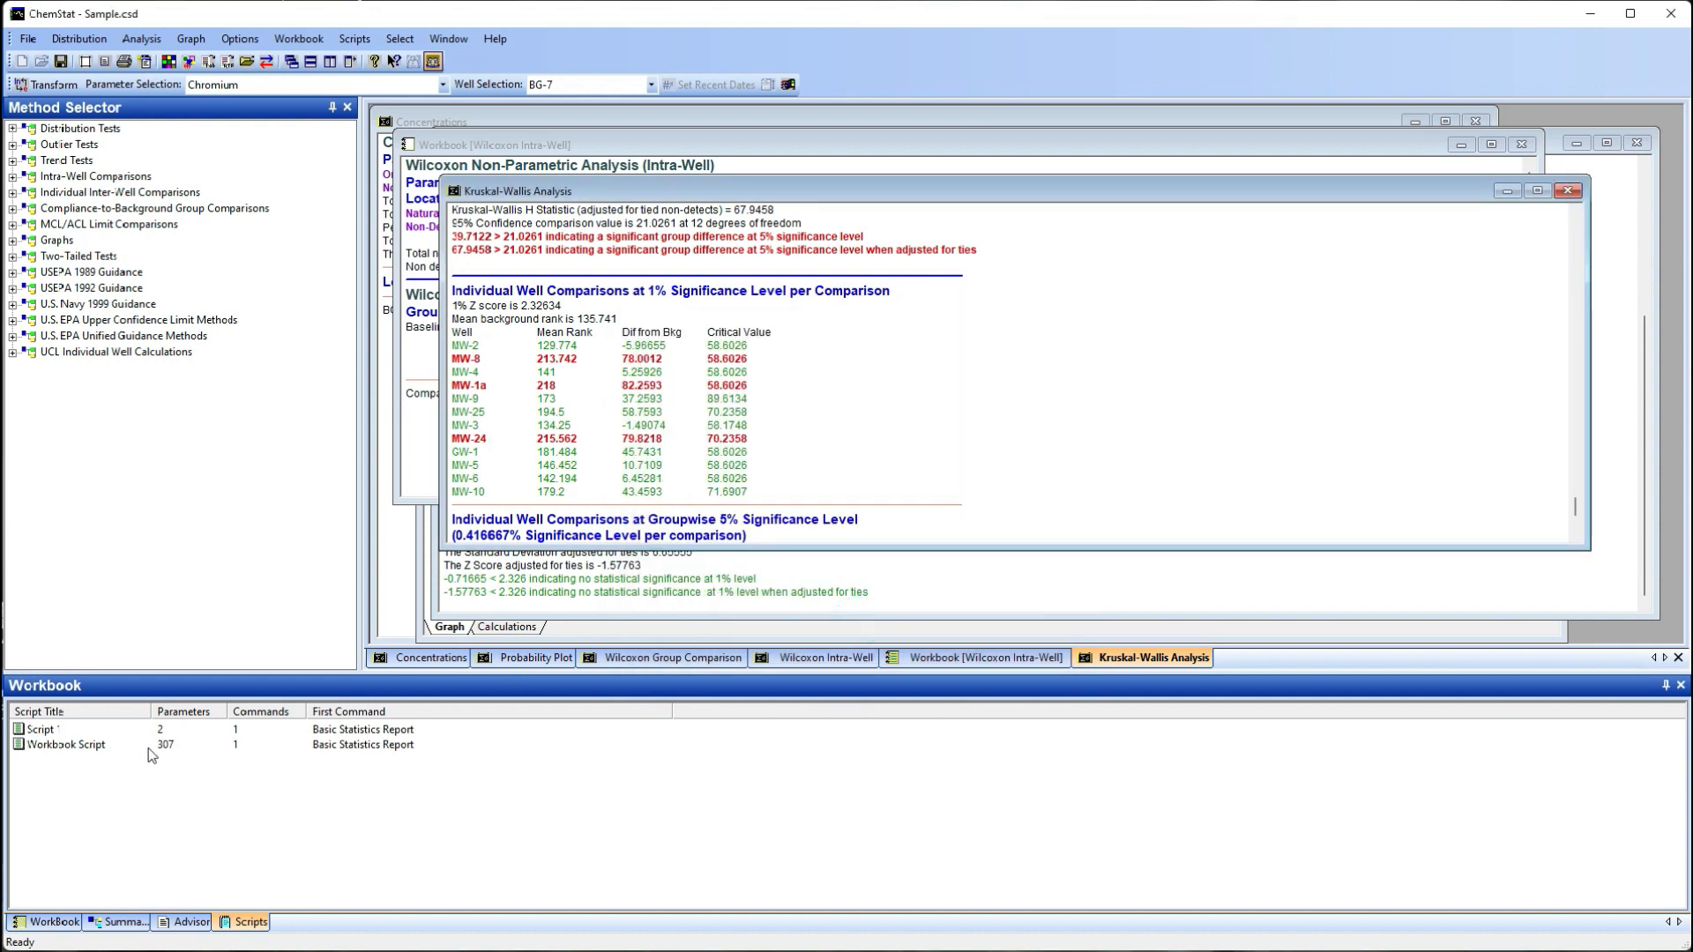
Execute Workbook Script, close its processing log, and view the generated Basic Statistics reports in the workbook
click(58, 923)
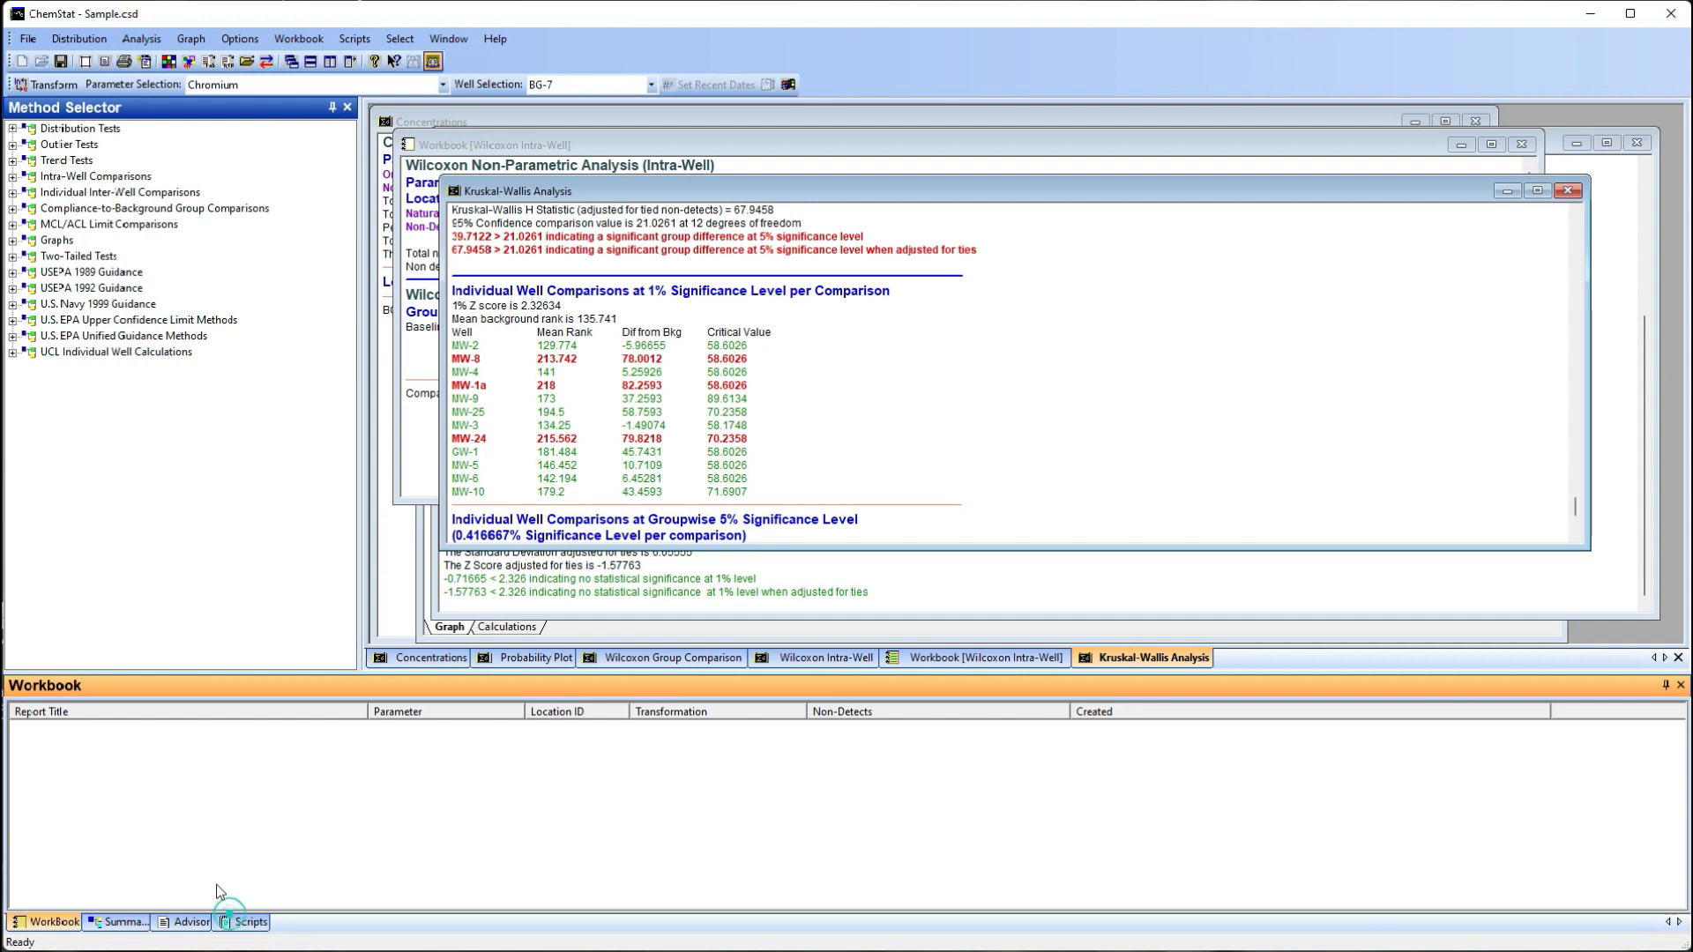
click(240, 923)
right_click(116, 746)
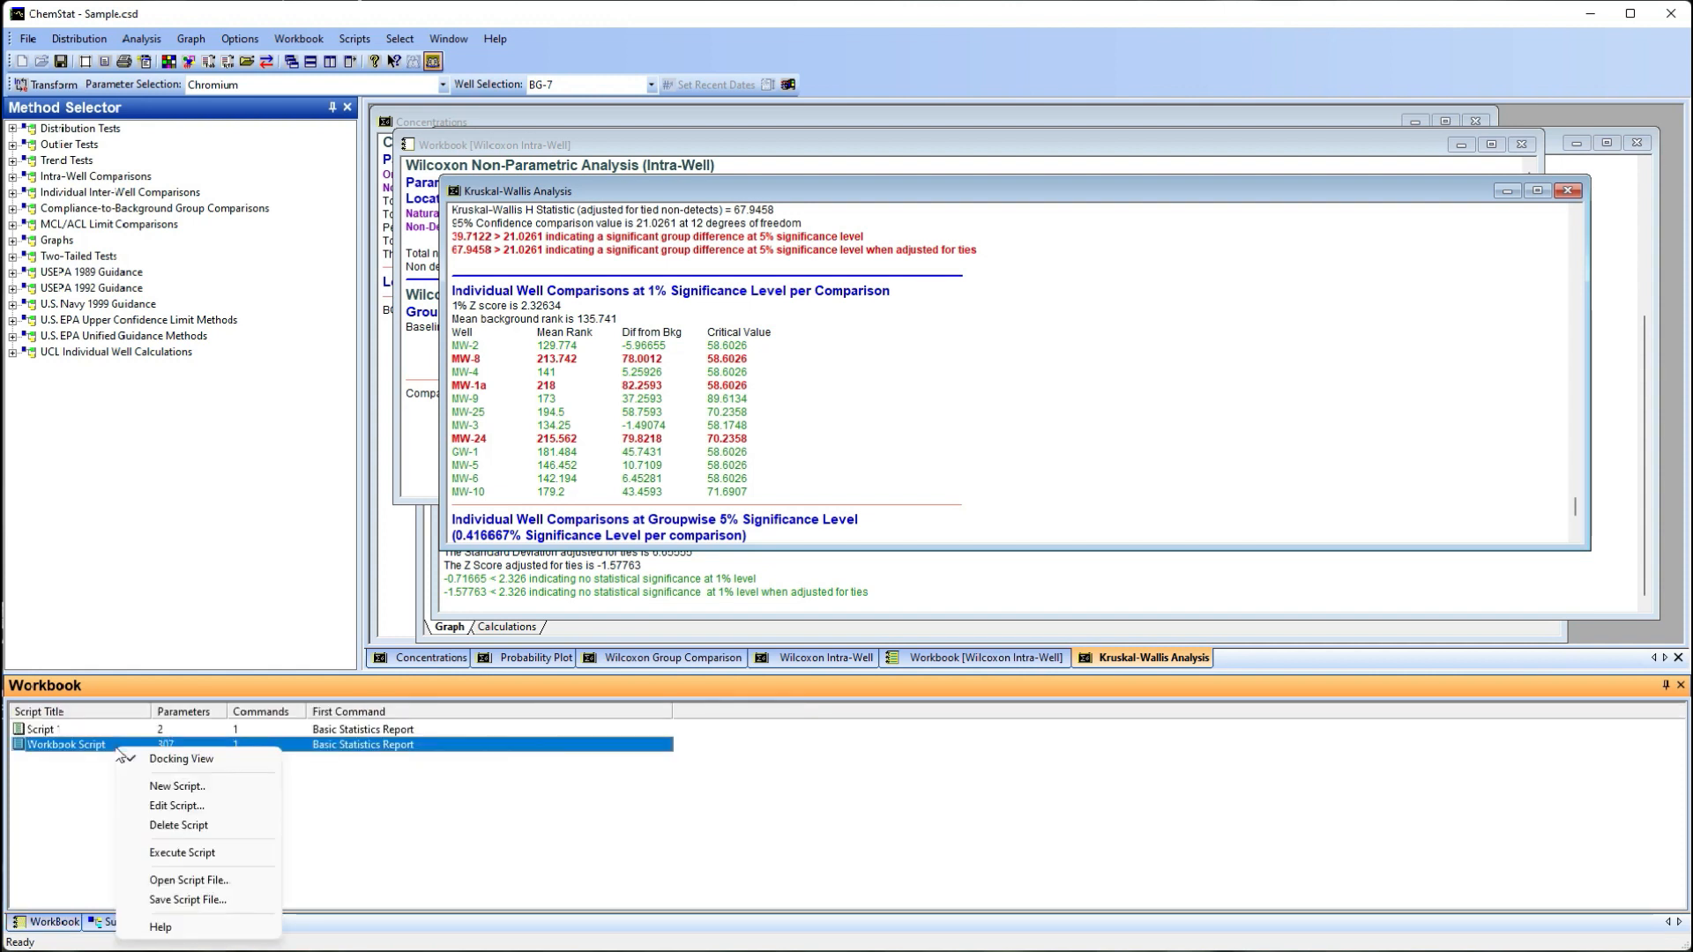
click(201, 853)
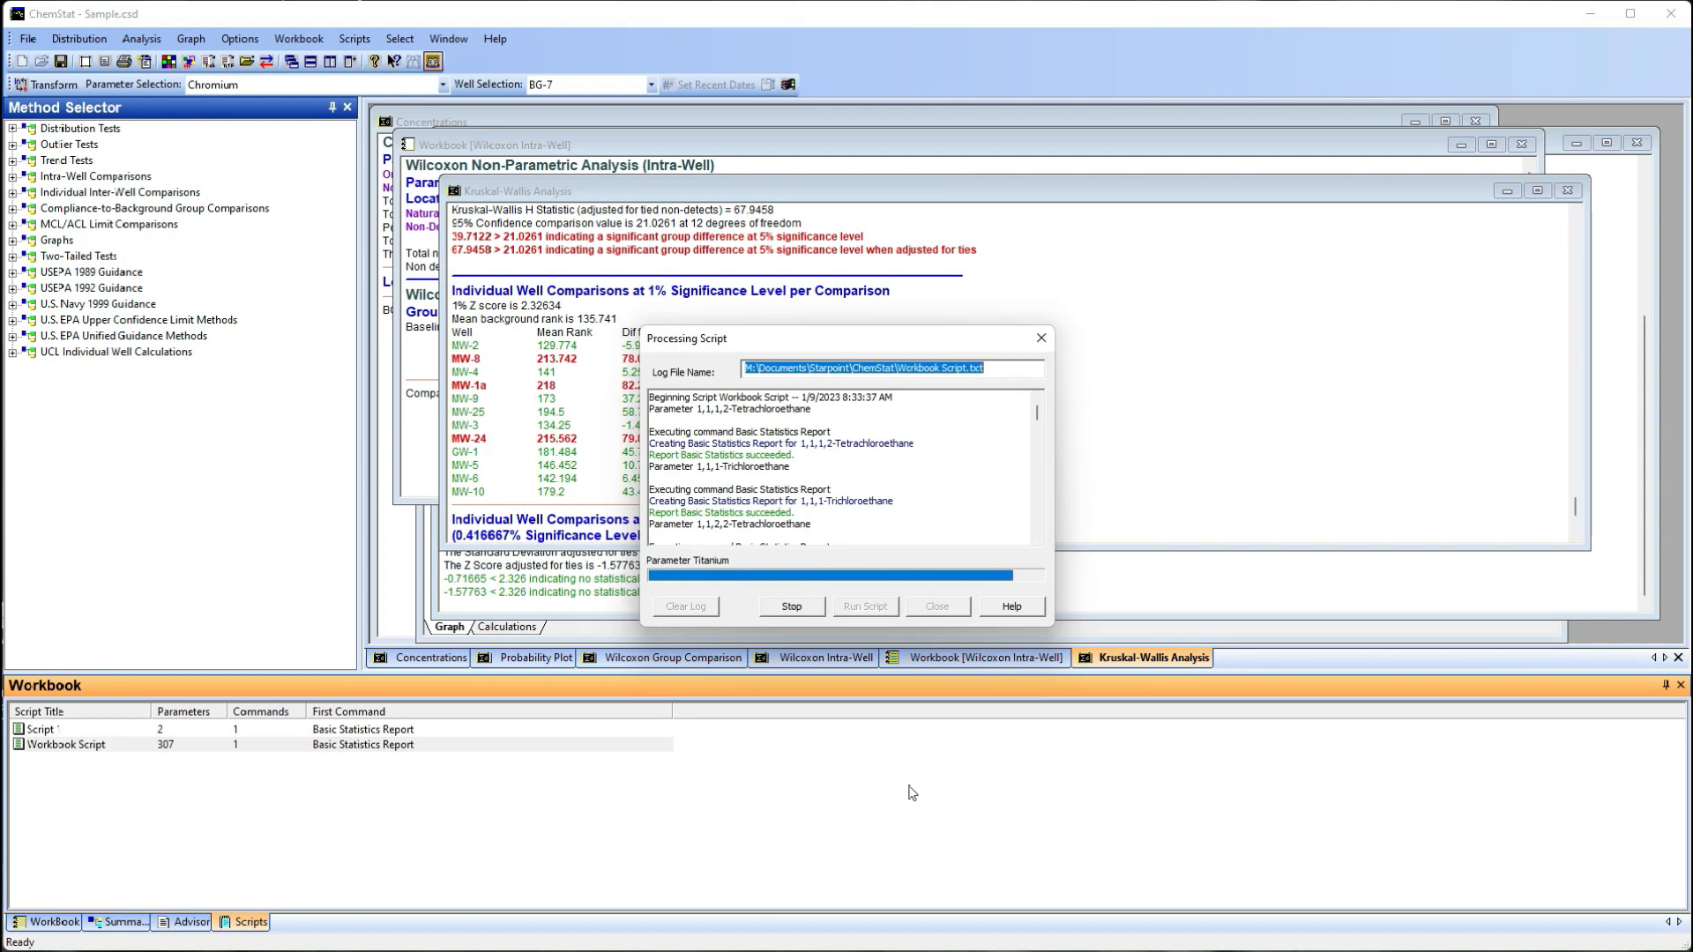
click(906, 563)
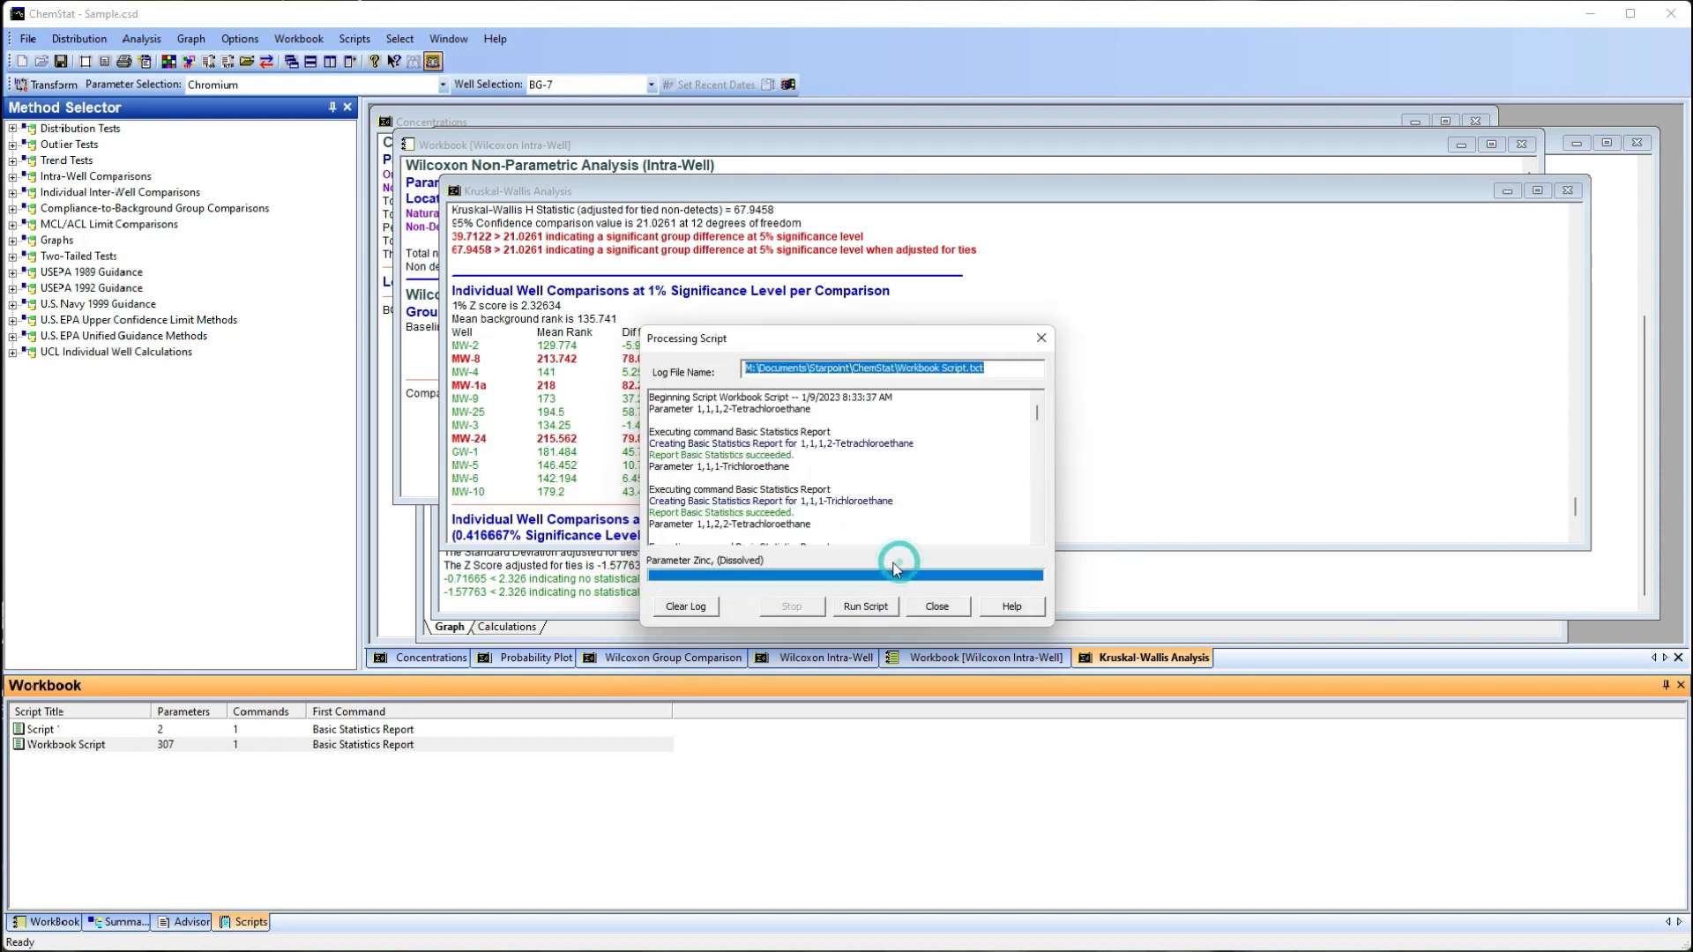
click(937, 608)
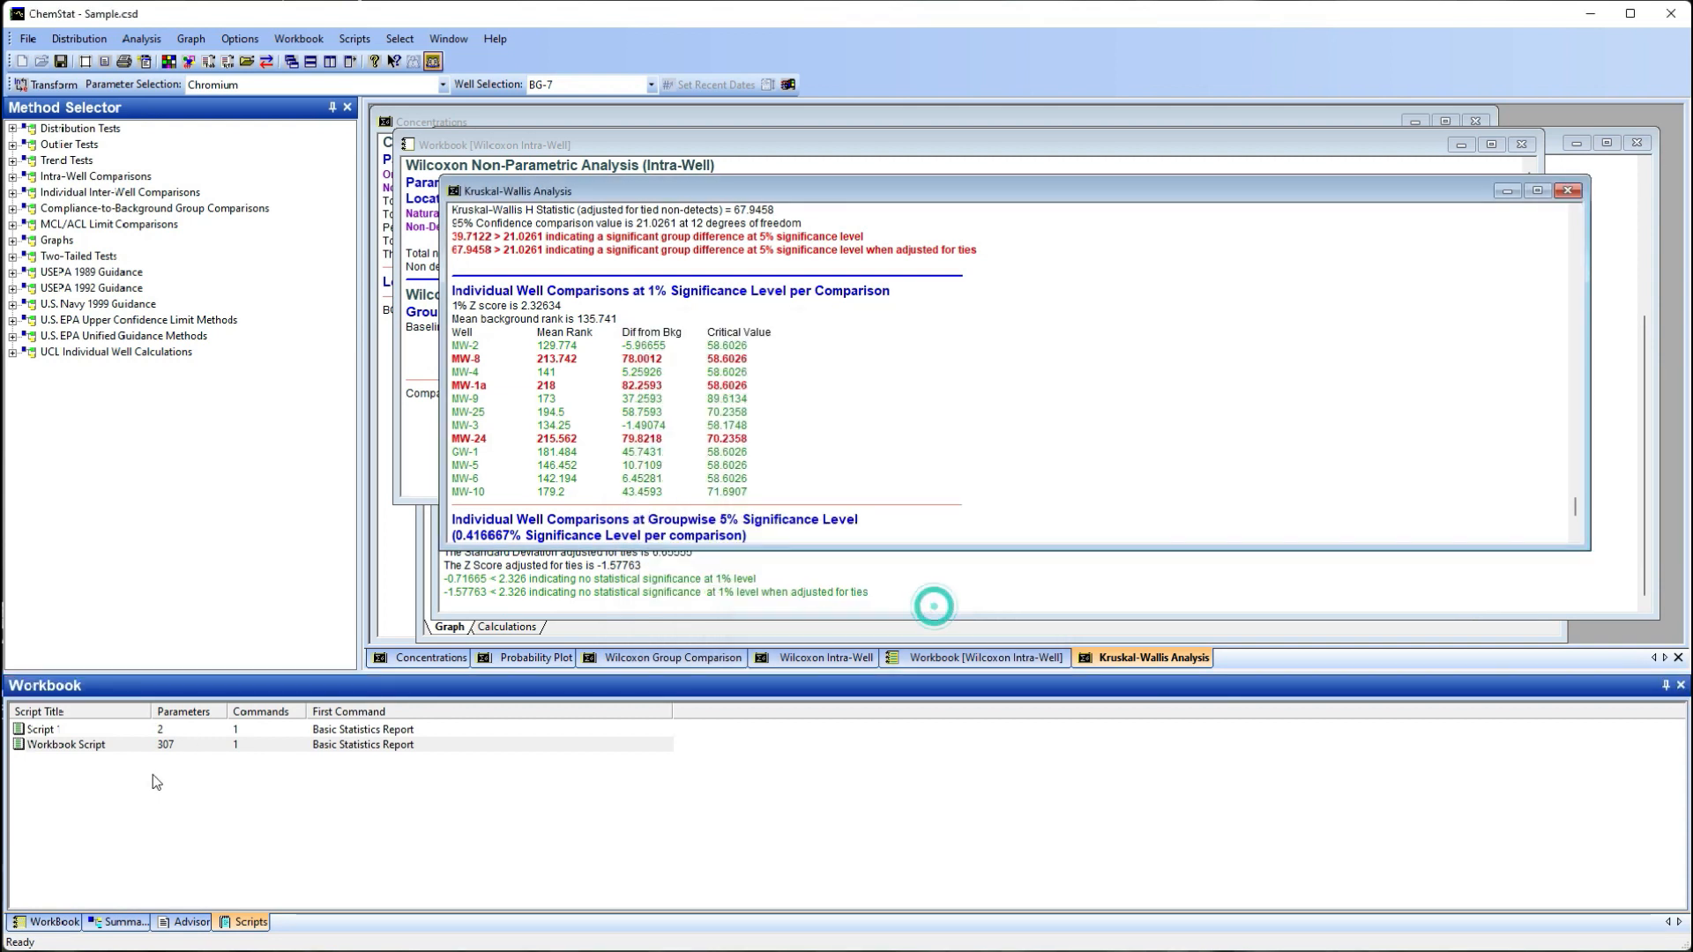
click(47, 922)
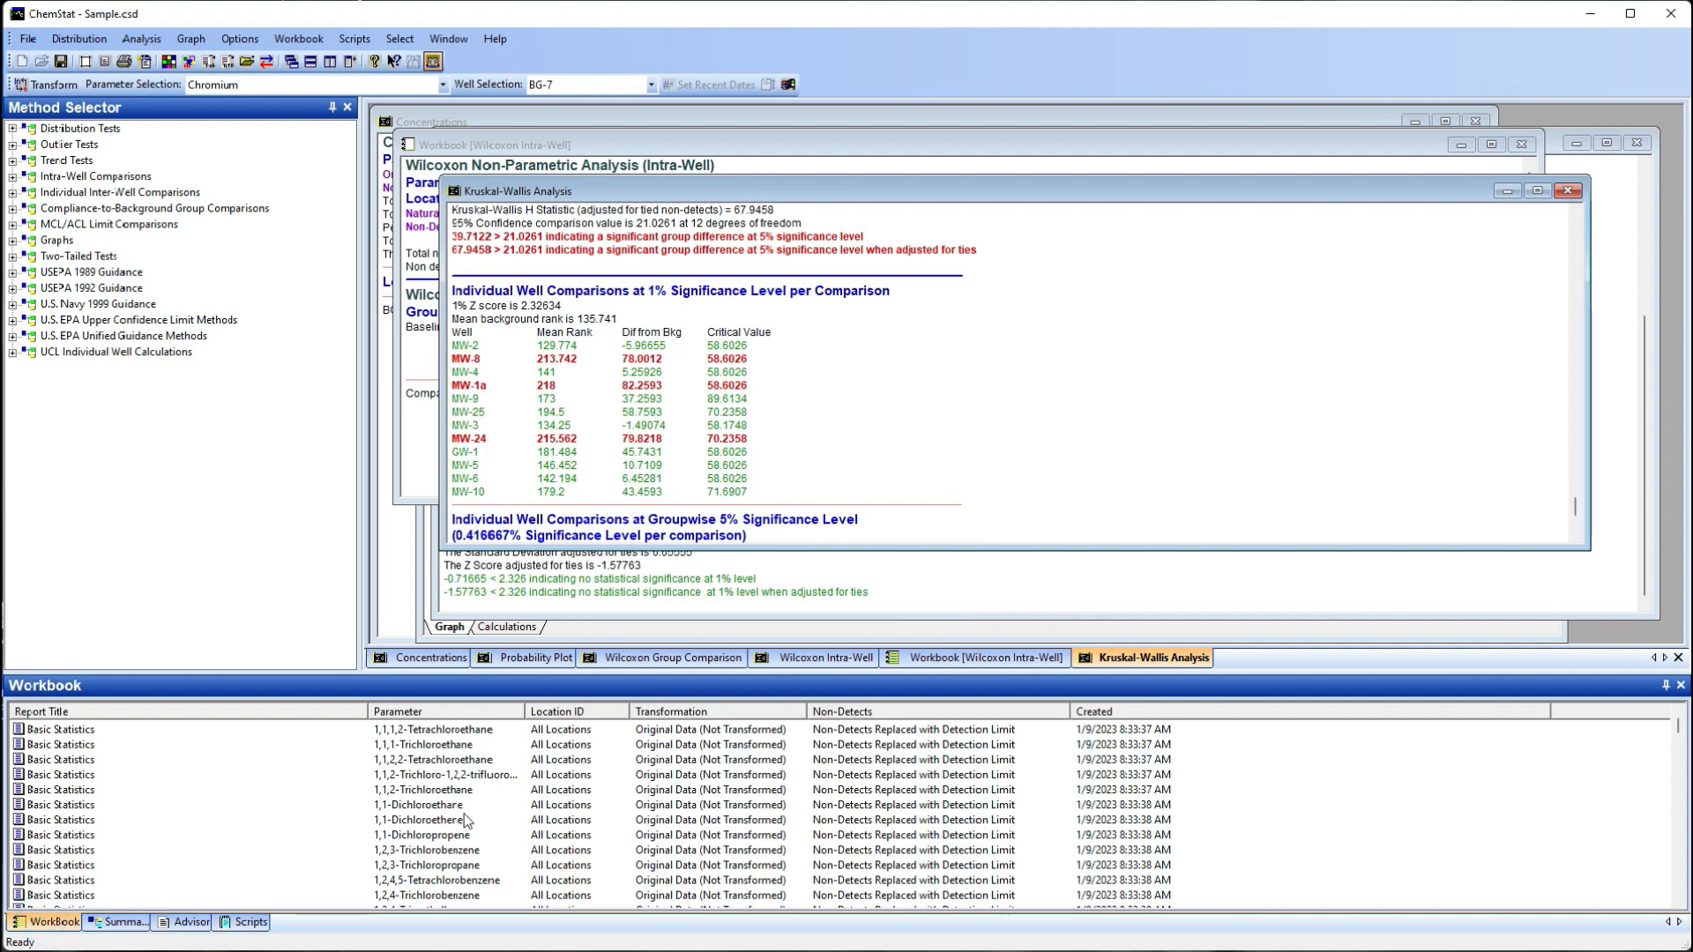
Open the saved Basic Statistics reports for 1,1,2-Trichloroethane and 1,2,3-Trichlorobenzene from the workbook
double_click(666, 790)
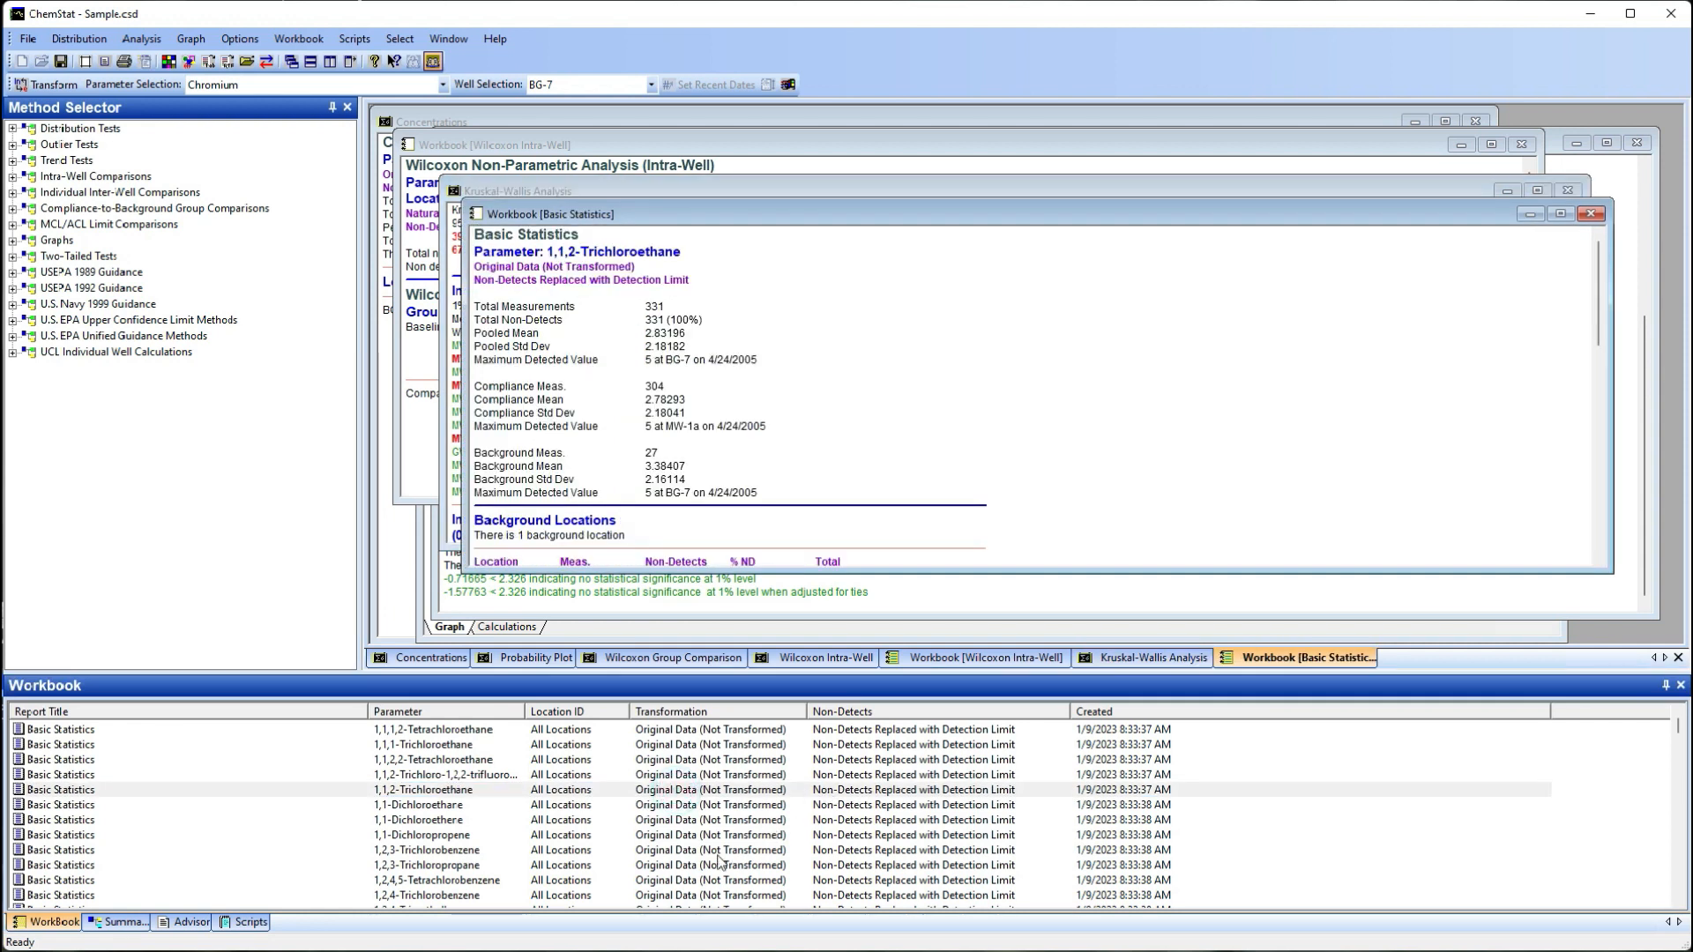
double_click(717, 852)
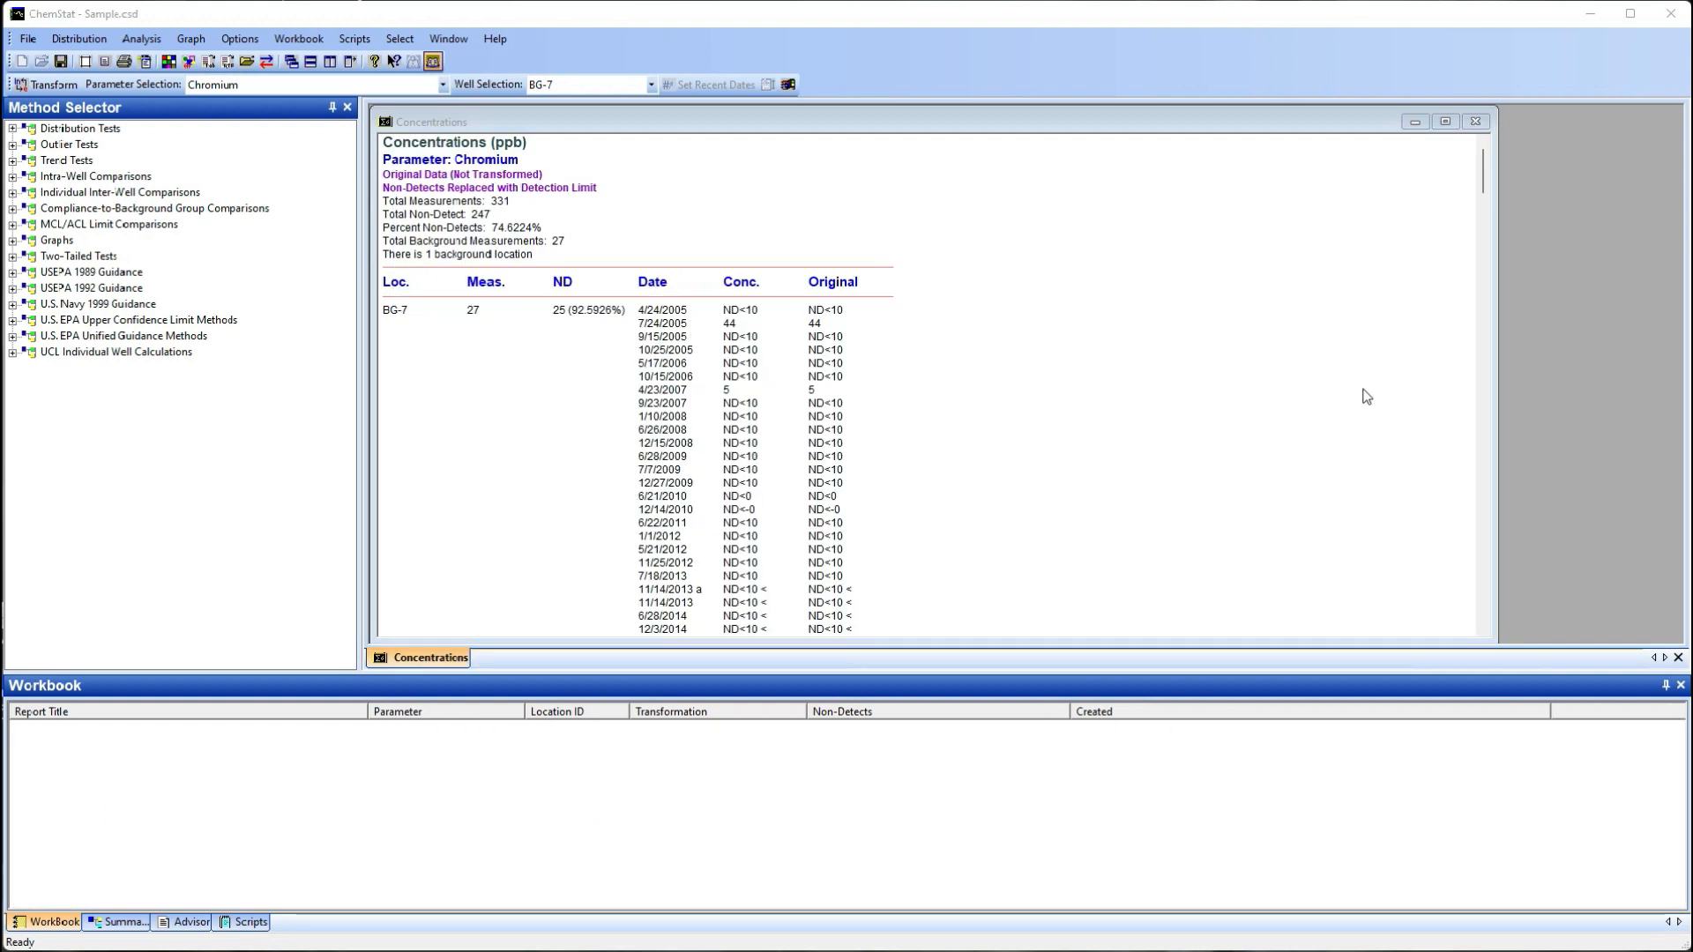
Automatically analyze the data with an inter-well ANOVA analysis, then dismiss the completion message and the processing log
click(358, 38)
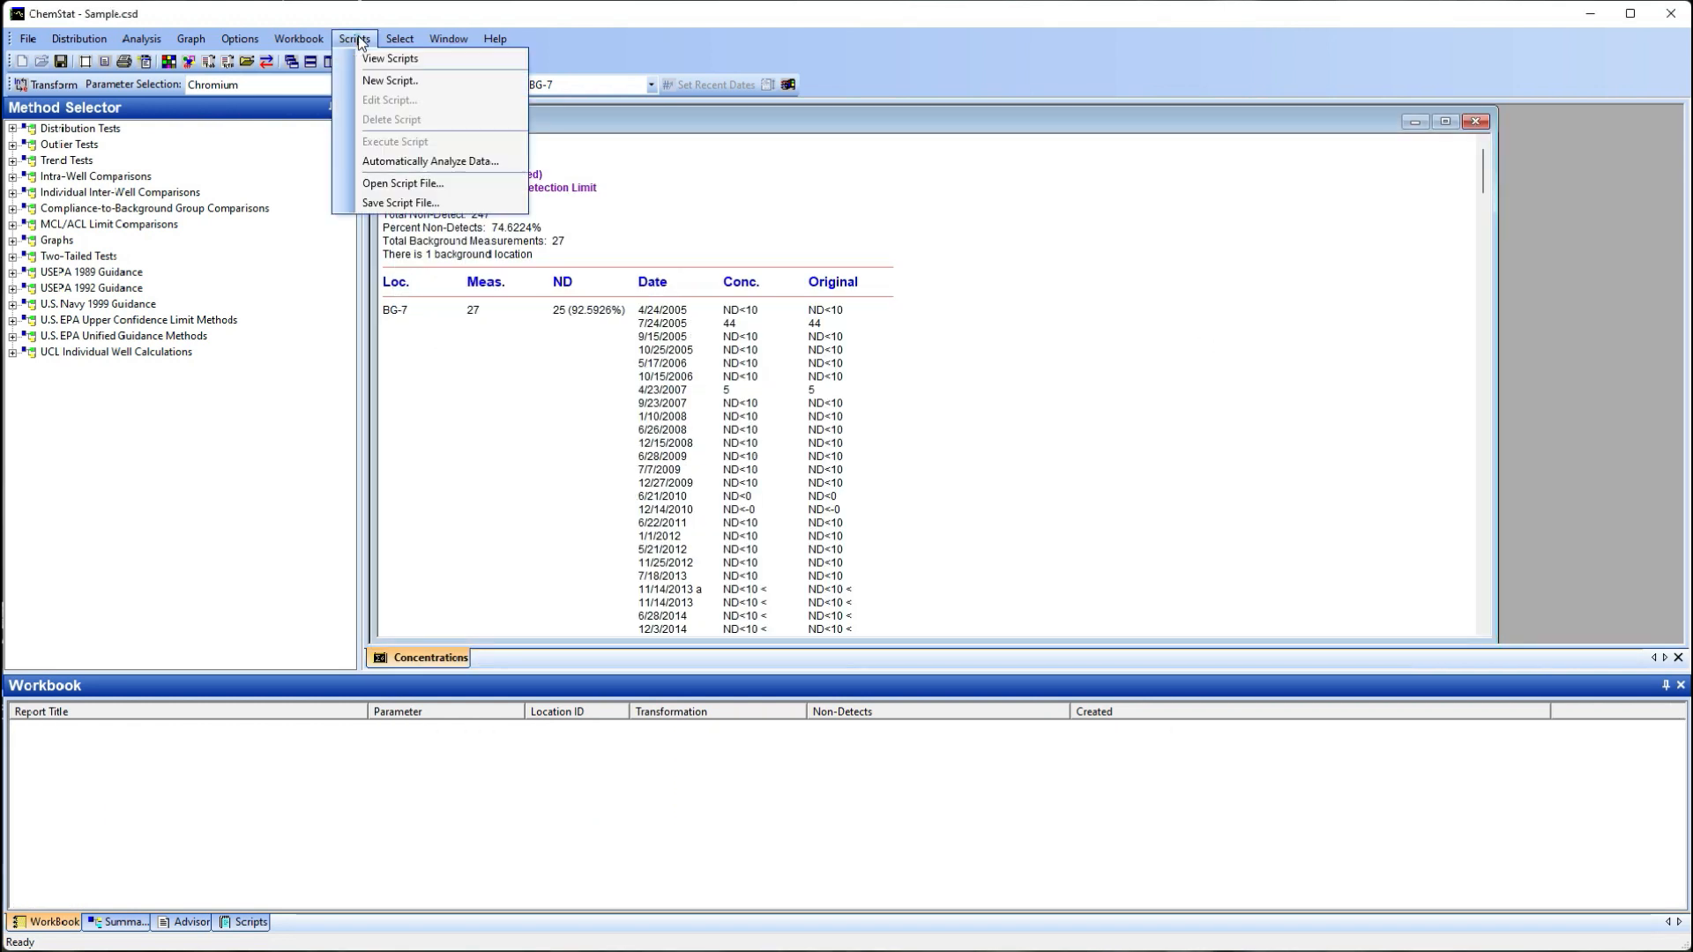
click(402, 161)
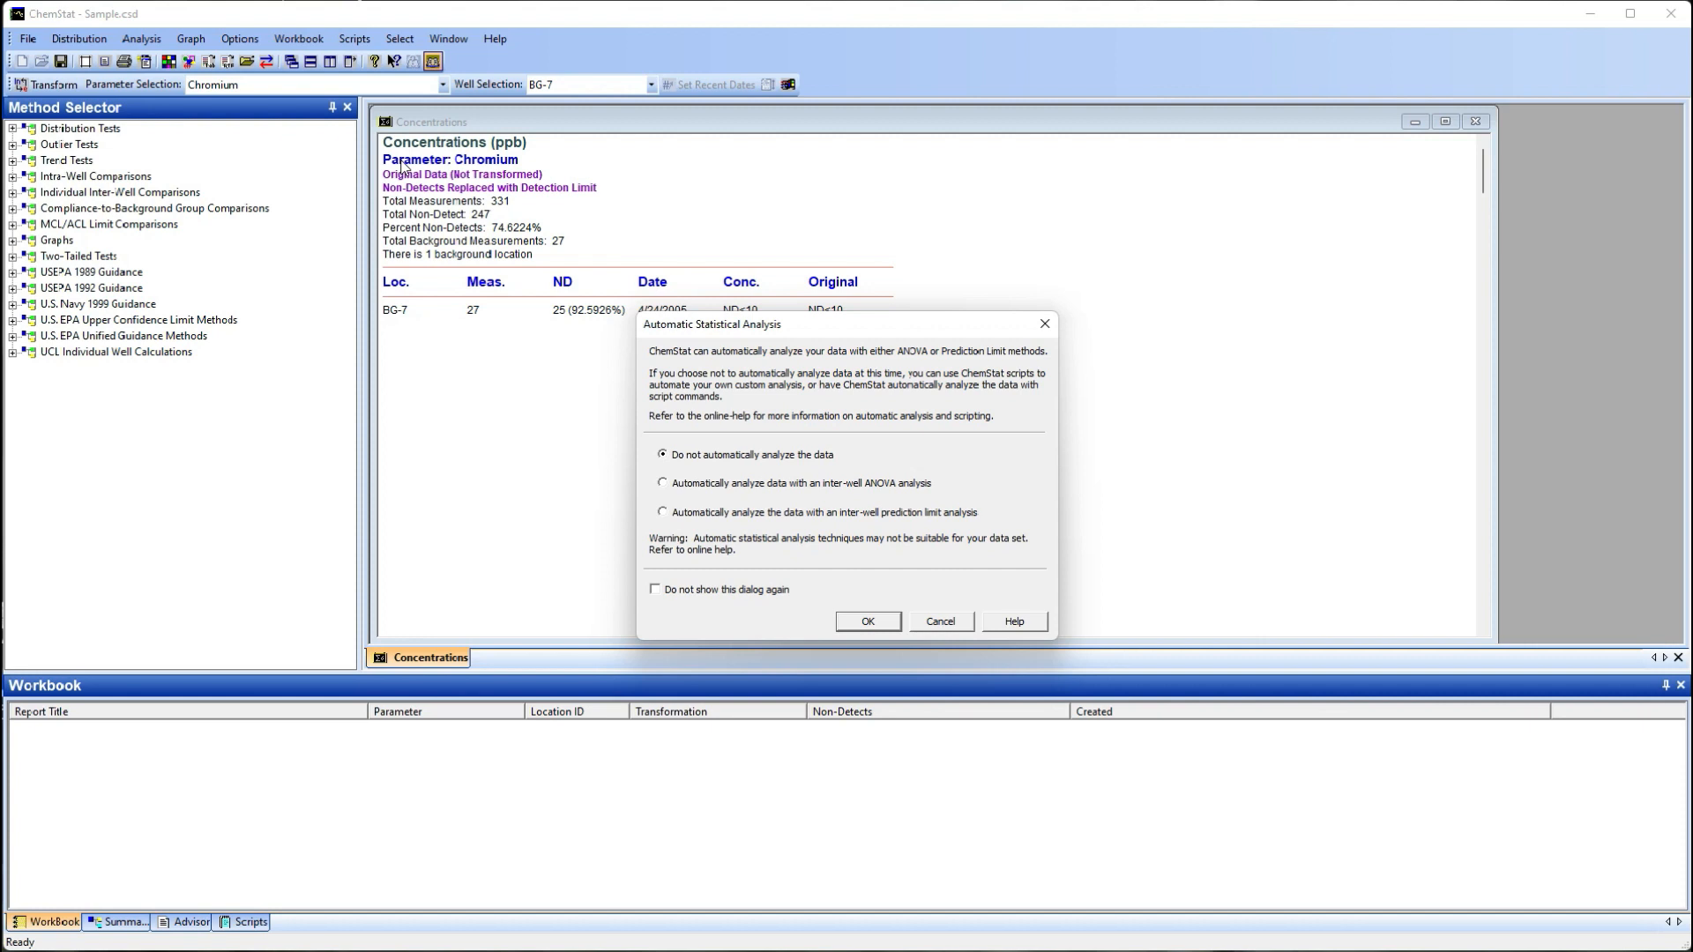
click(777, 485)
click(868, 622)
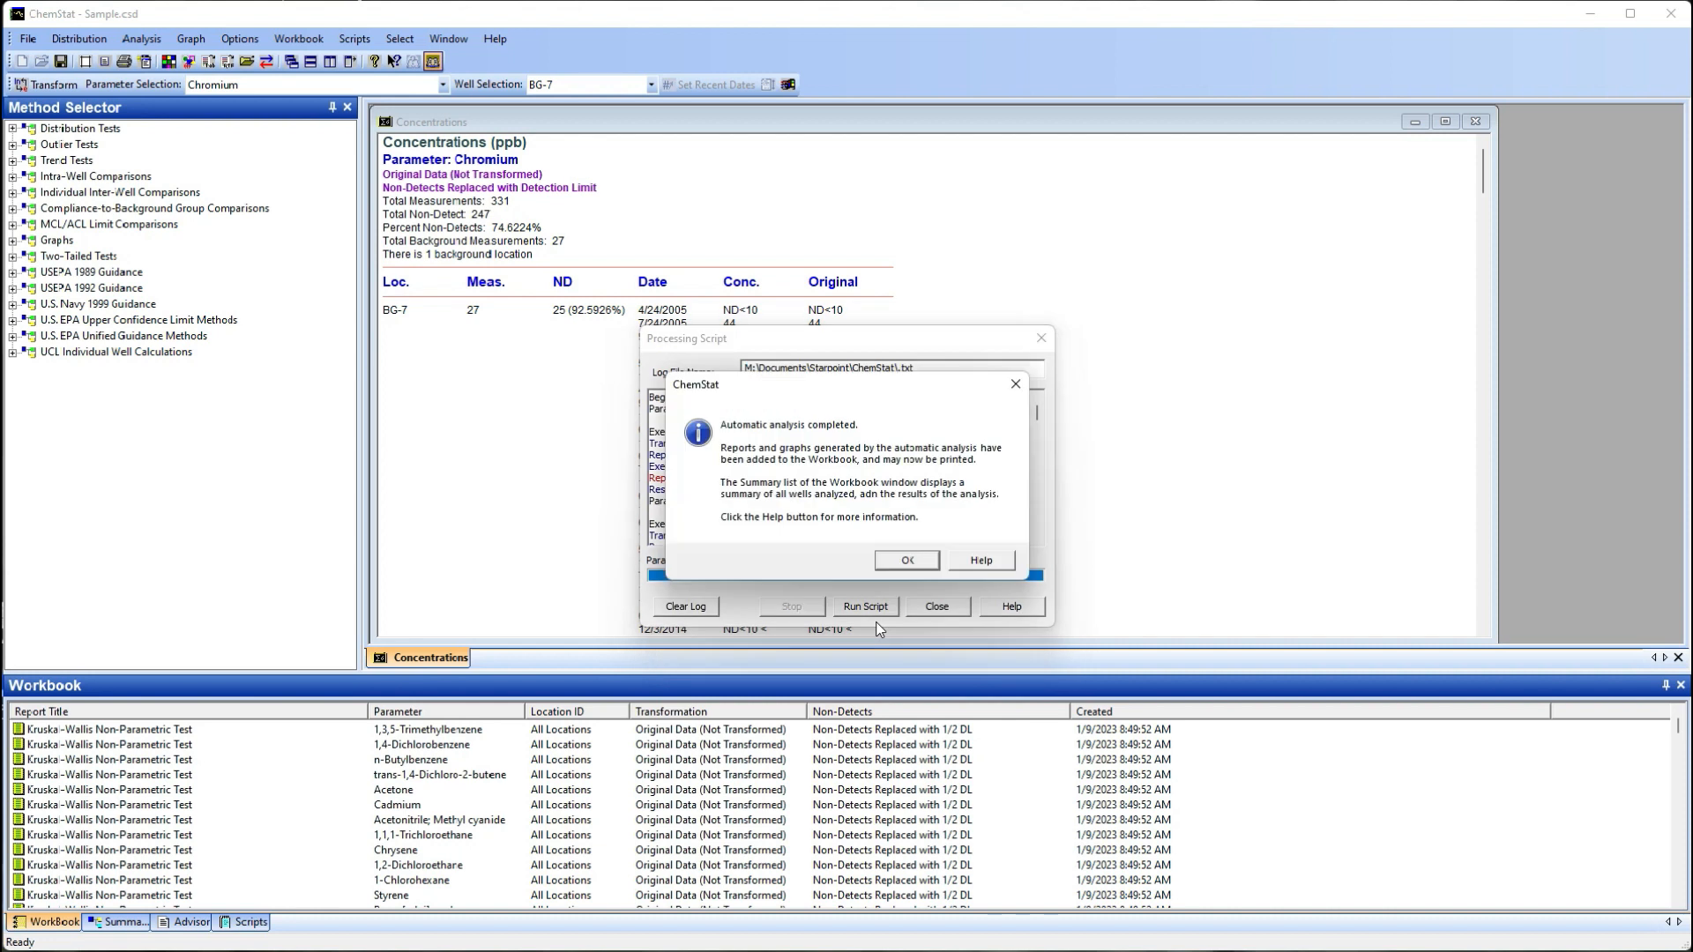
click(905, 562)
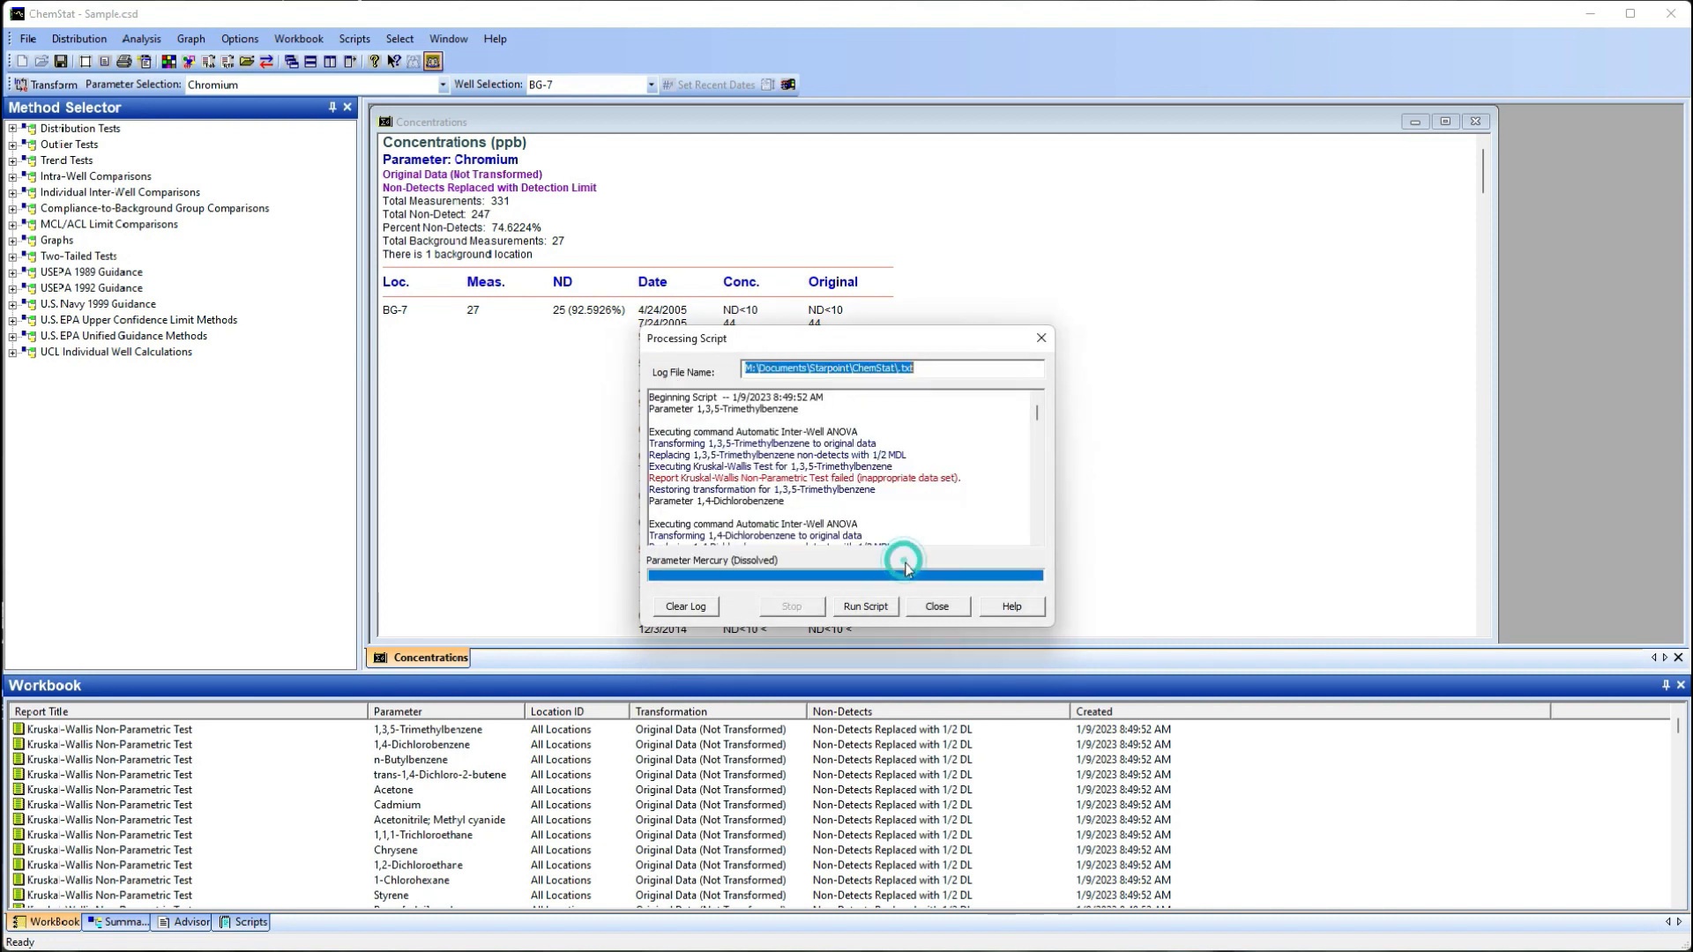
click(933, 605)
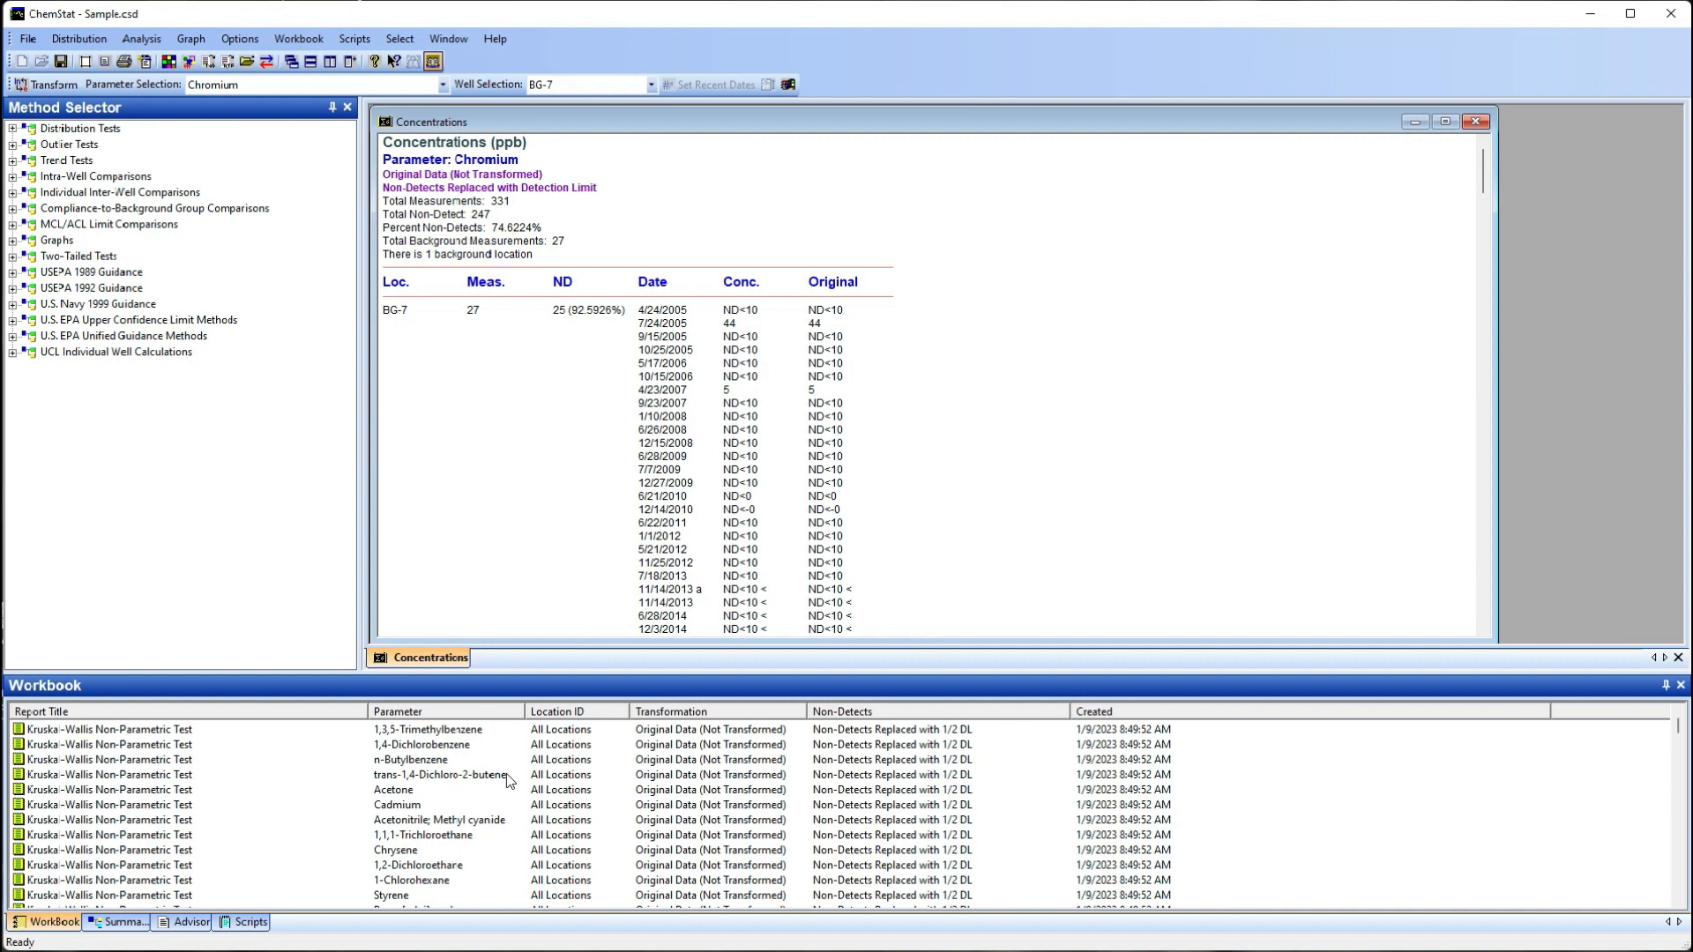
Enlarge the workbook report list and open the Kruskal-Wallis Non-Parametric Test report for 1,1,1-Trichloroethane
drag(592, 672, 601, 479)
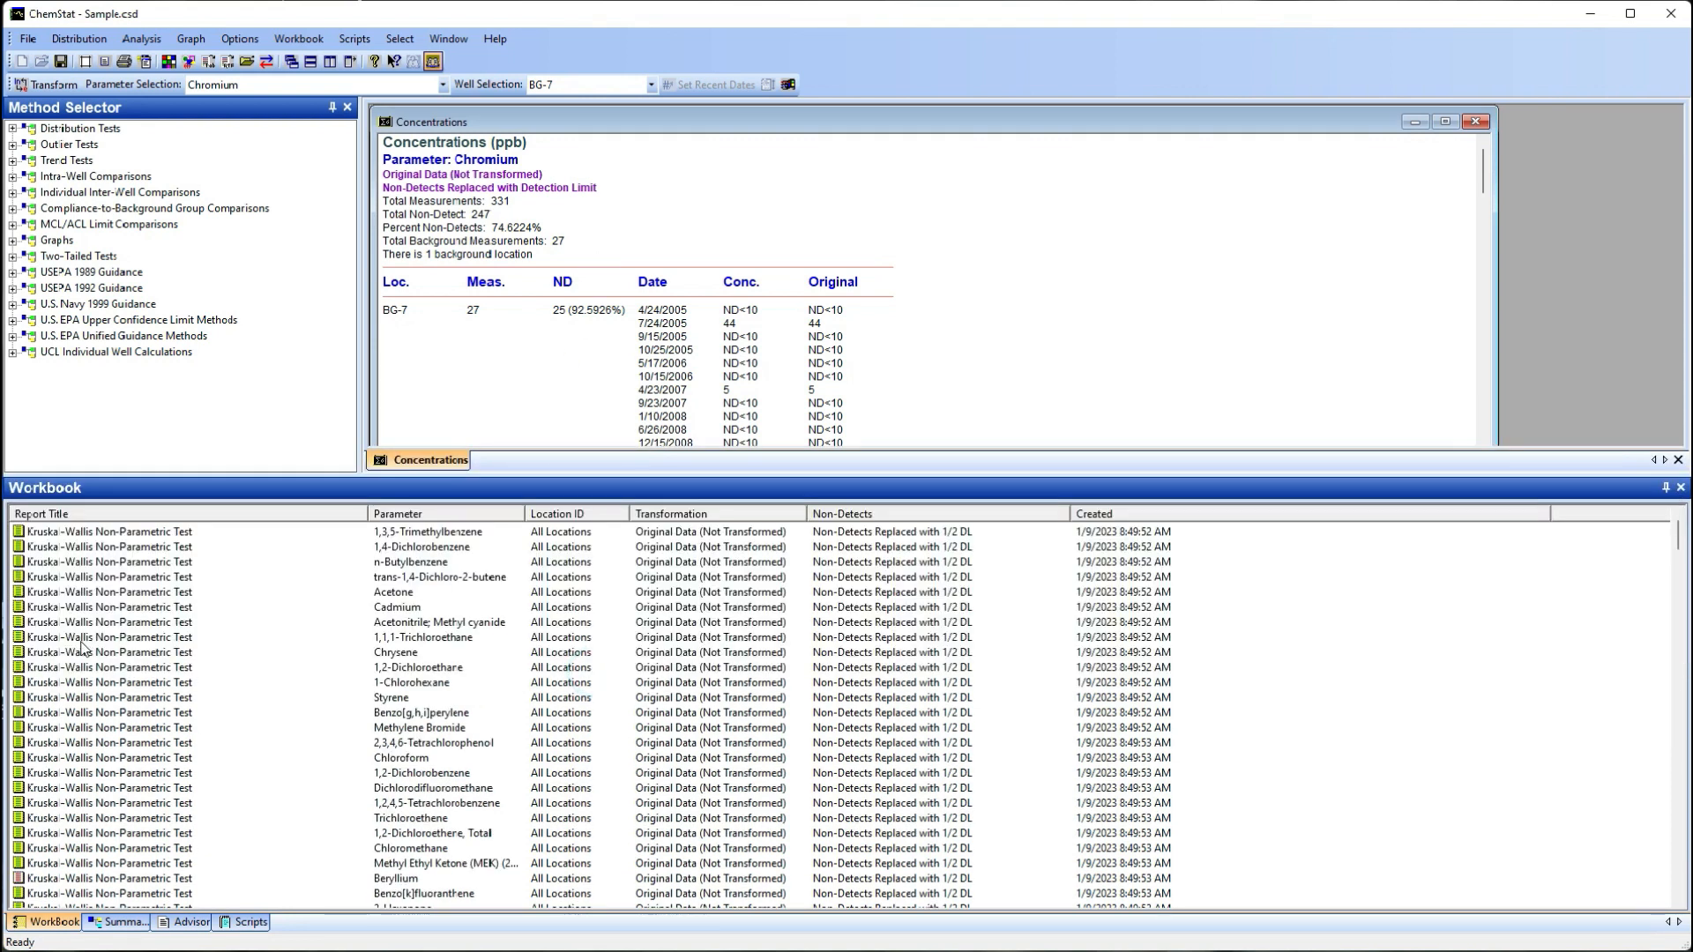
click(24, 641)
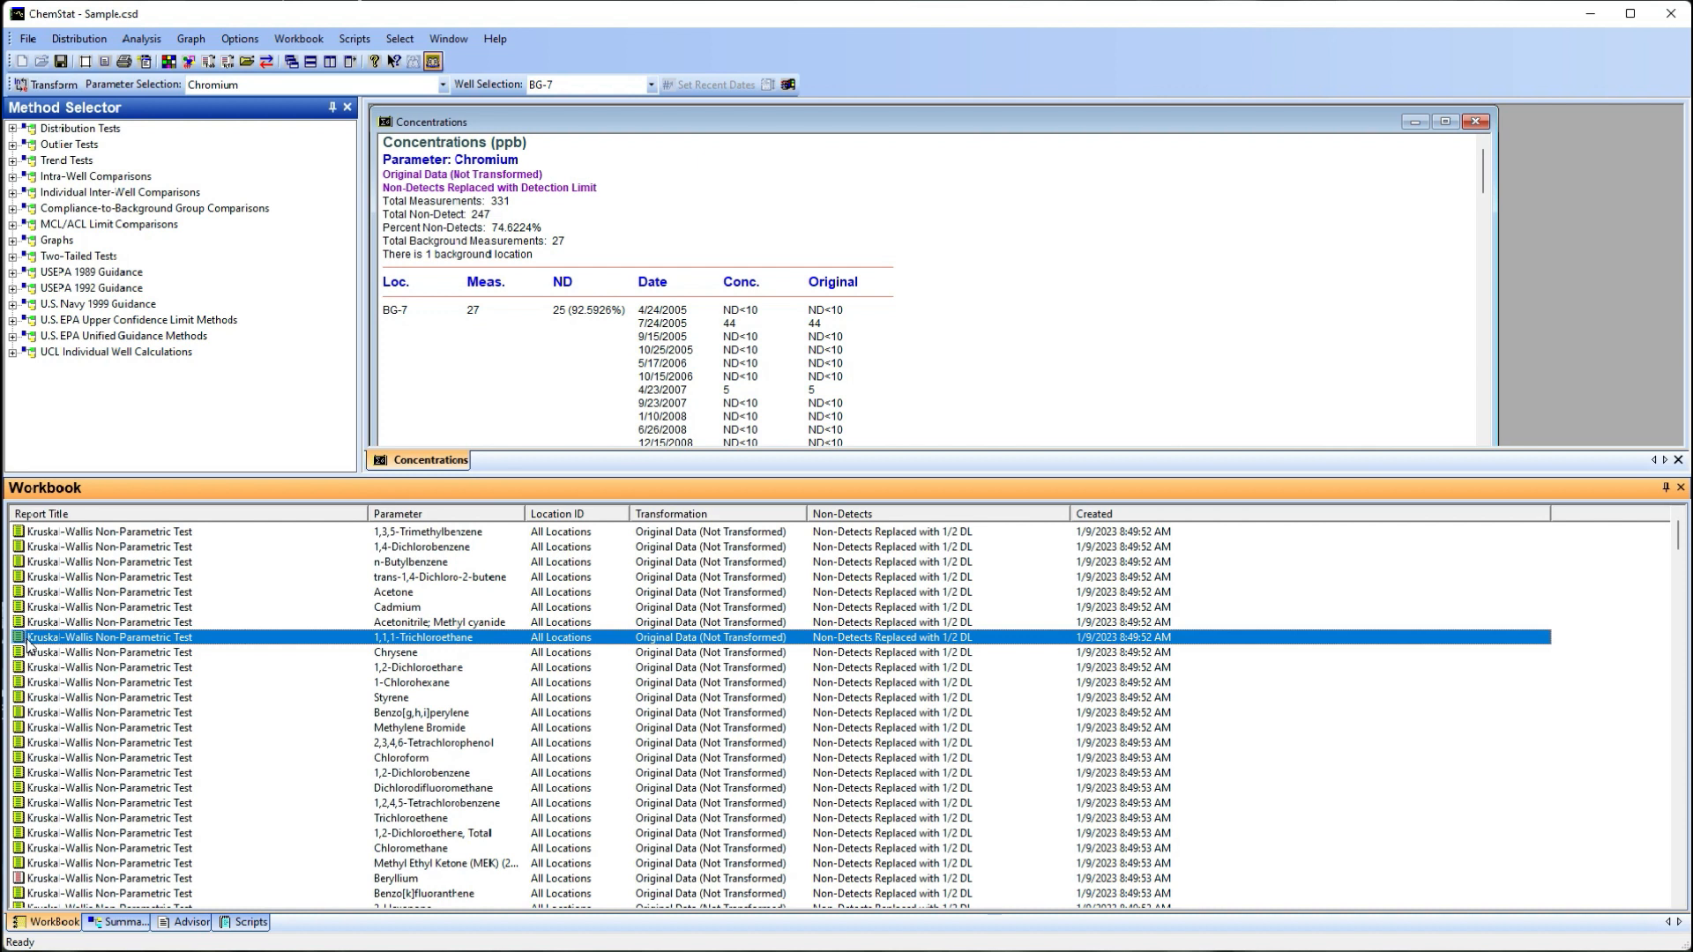
double_click(88, 639)
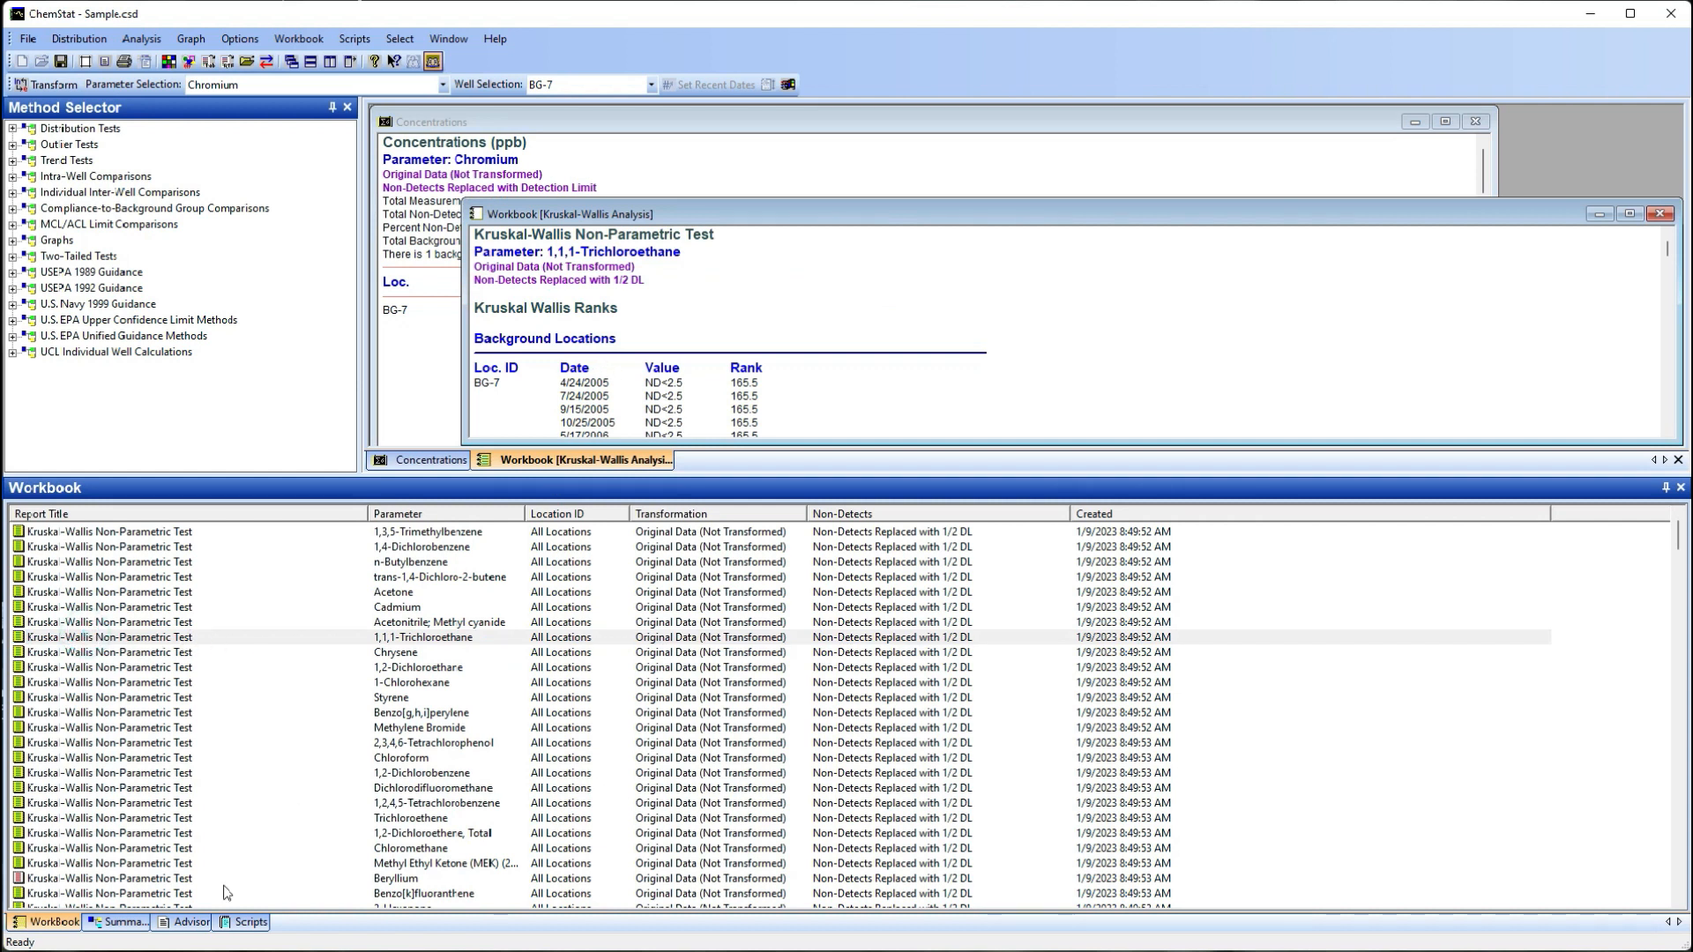
Read the advisor notes for the 1,1,1-Trichloroethane Kruskal-Wallis report, then return to the report list and select the Styrene report
click(173, 926)
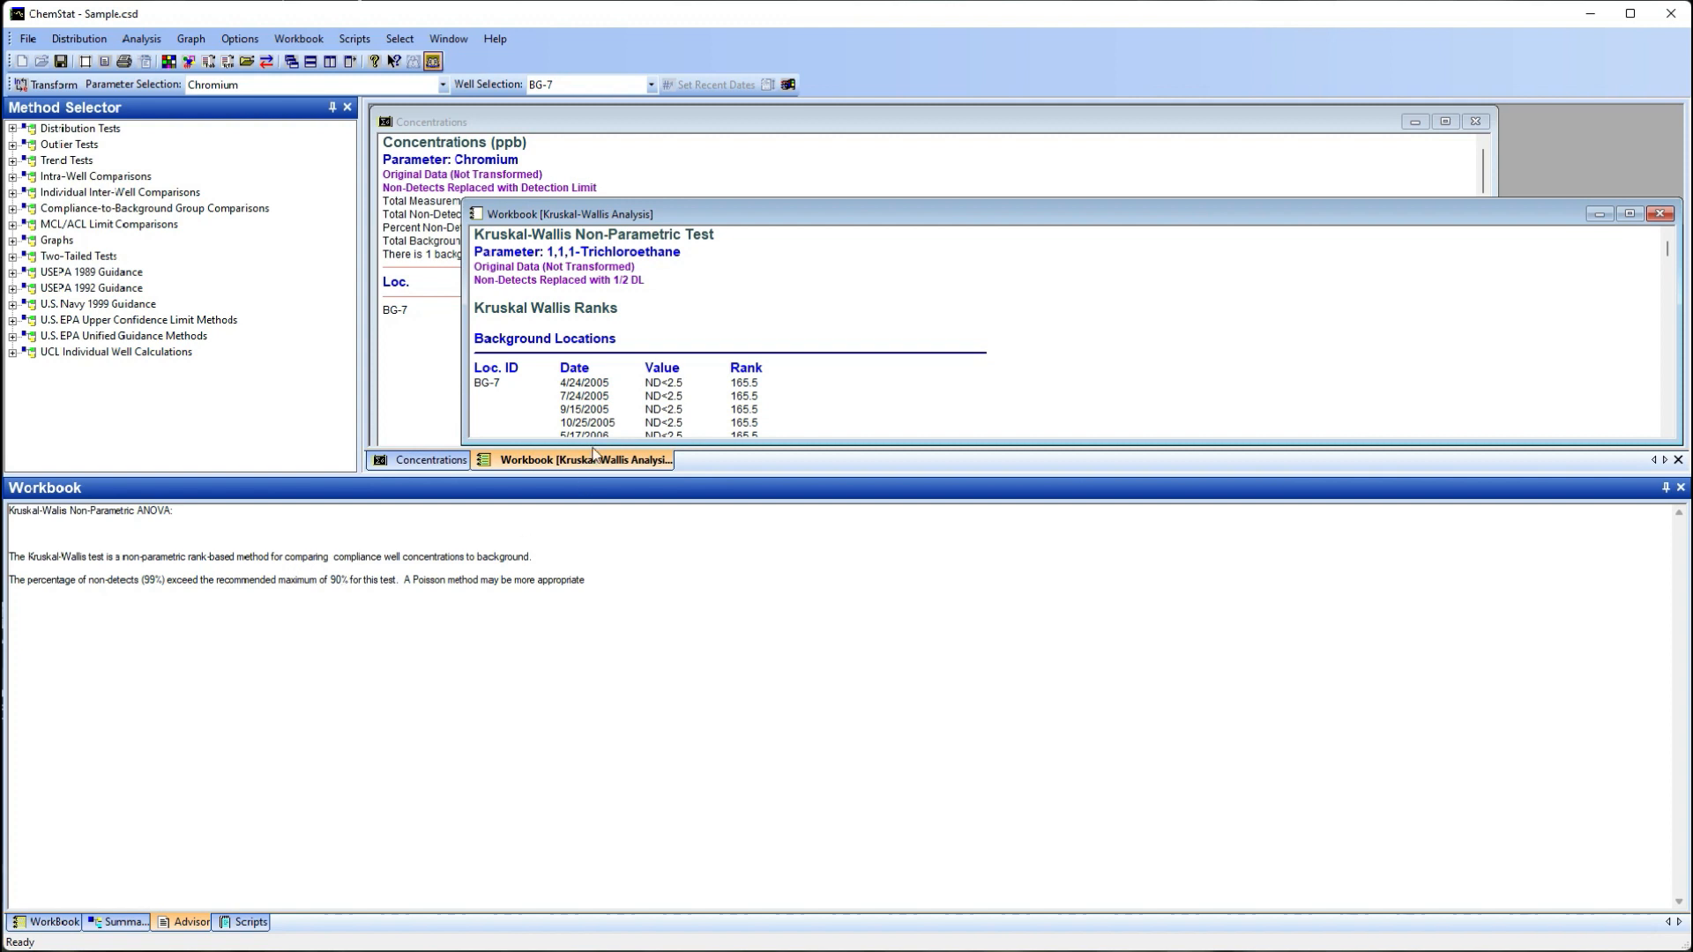
click(44, 922)
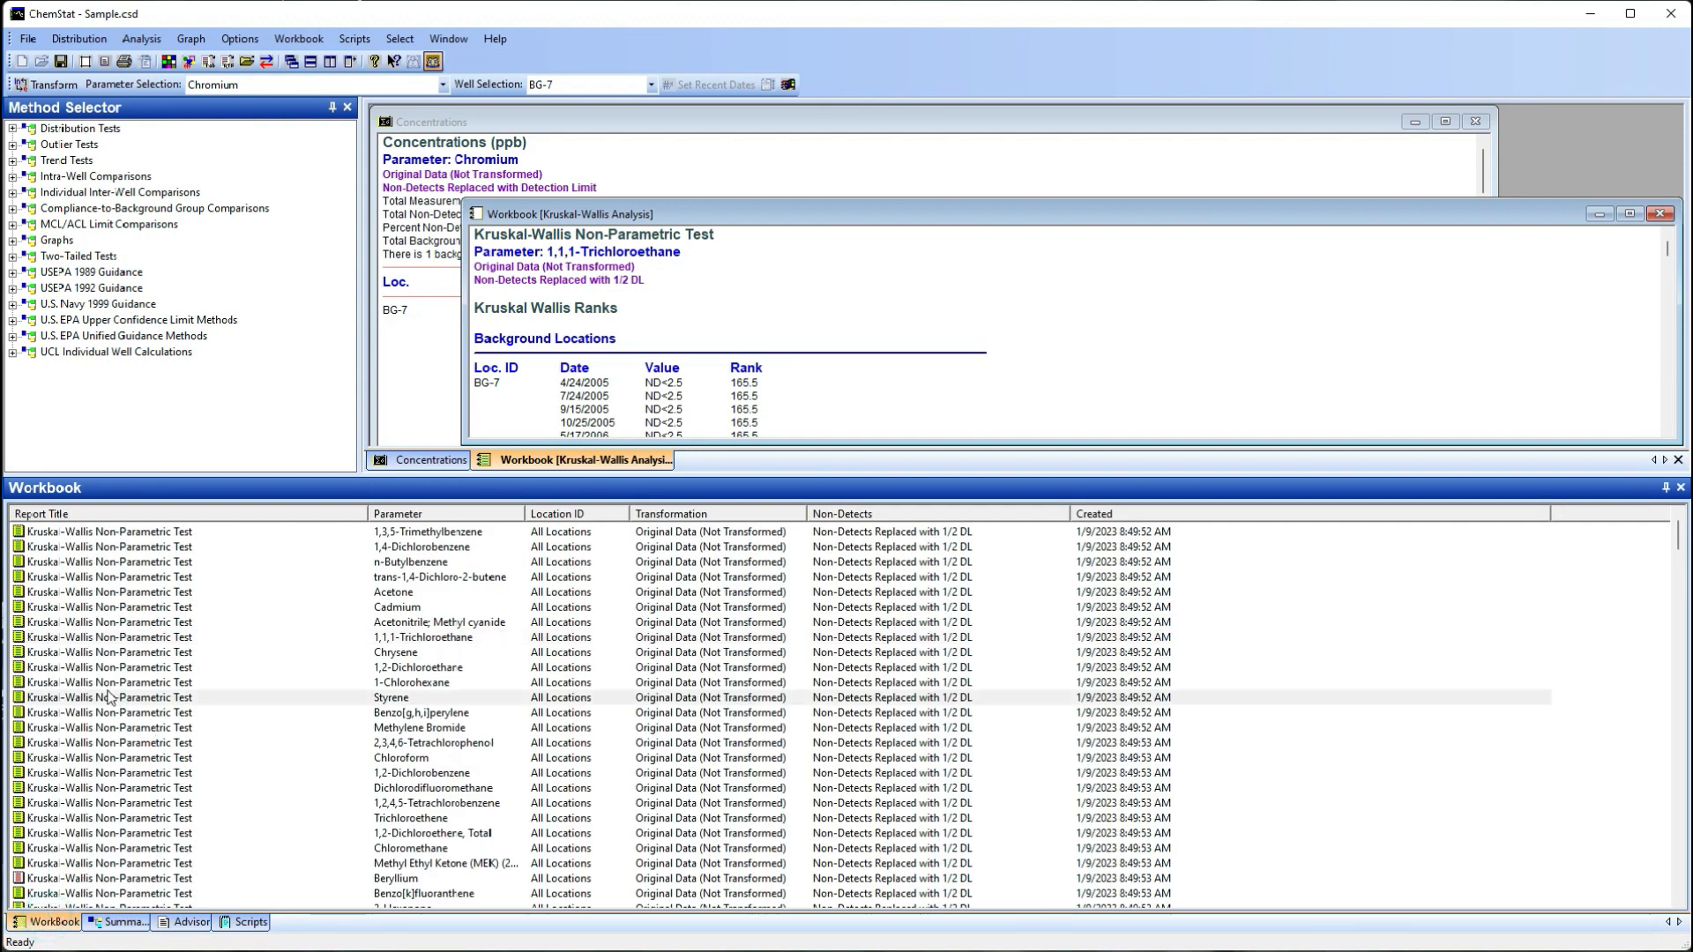
click(108, 697)
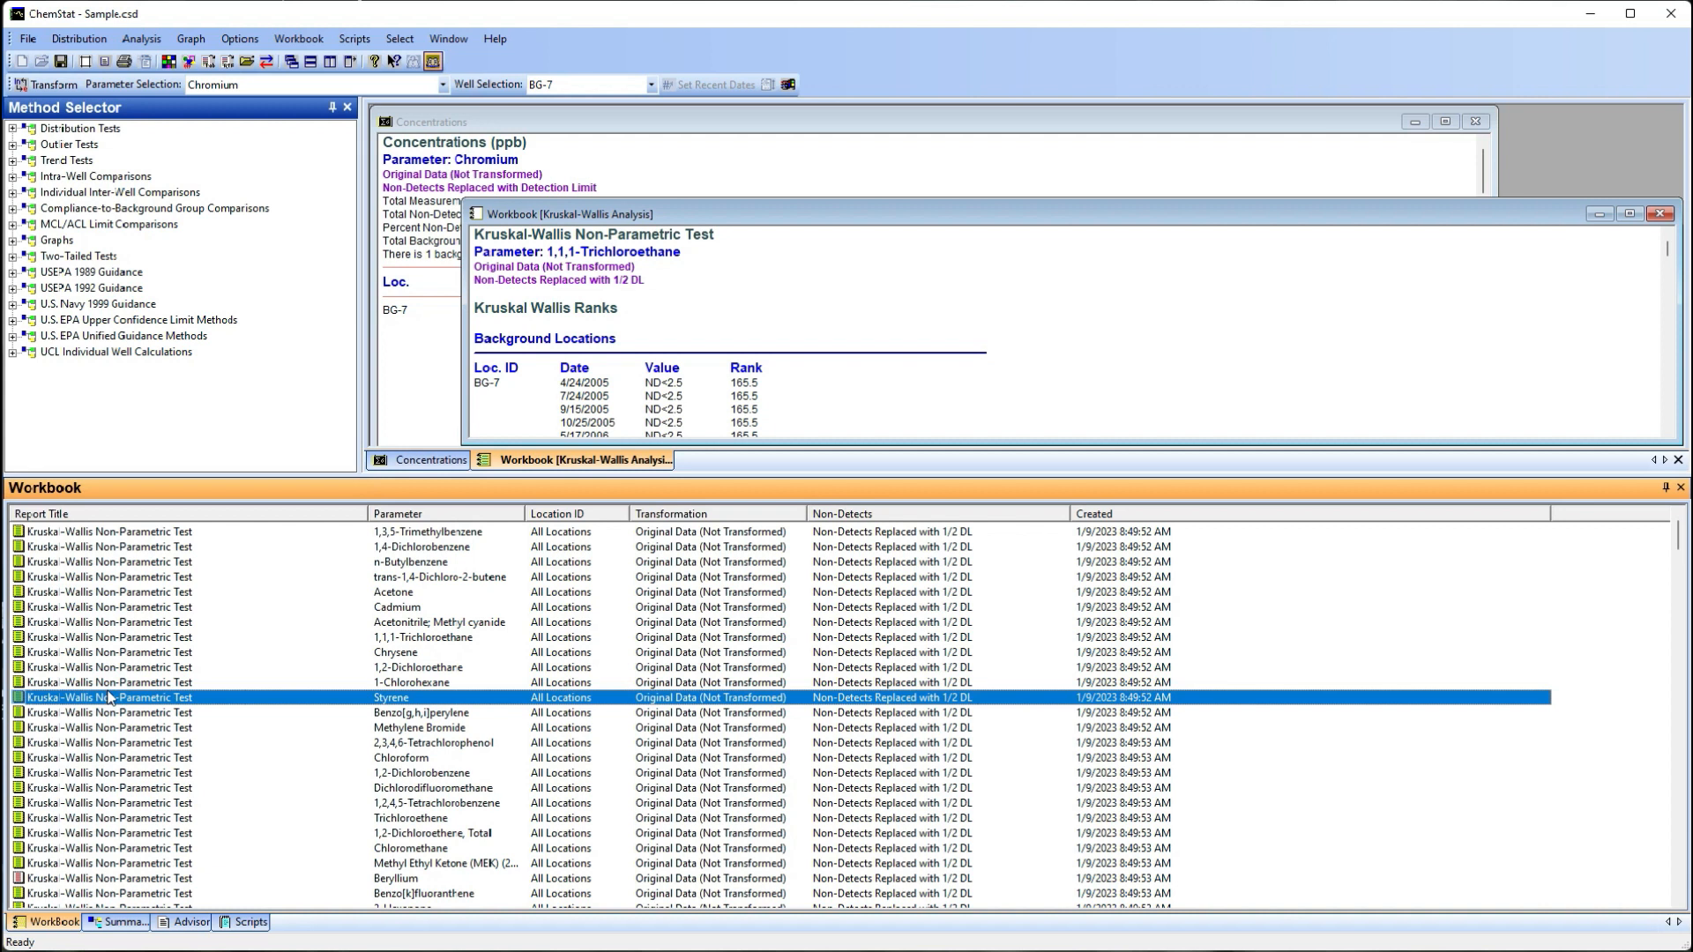